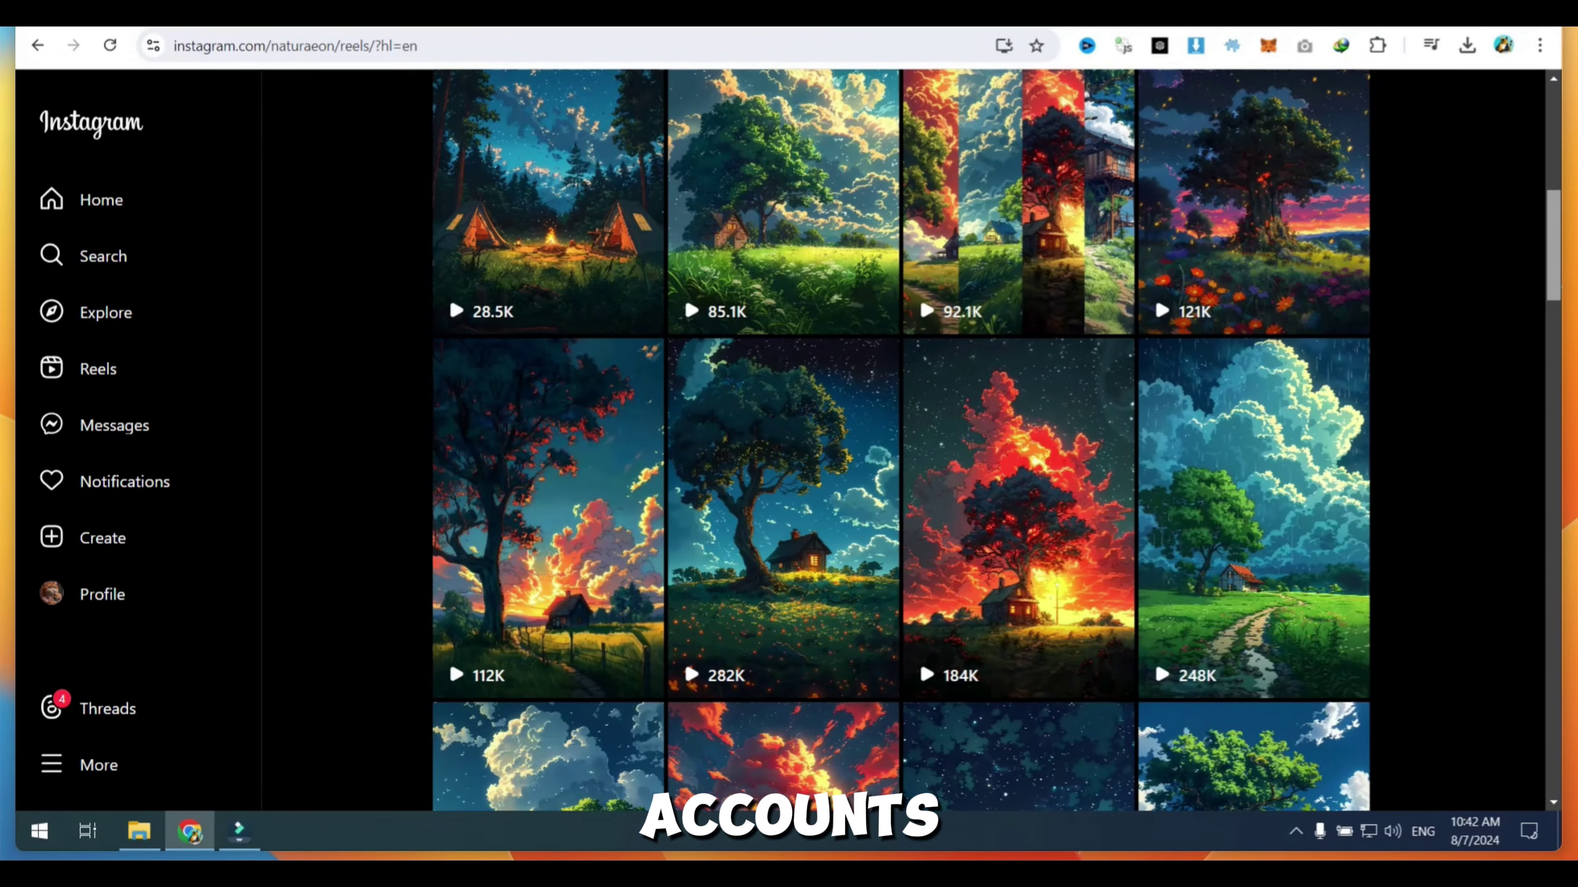
Sign in to Leonardo.Ai with Google, then scroll the home page to Community Creations and back
{"action": "scroll", "coordinate": [900, 435], "scroll_direction": "up", "scroll_amount": 5}
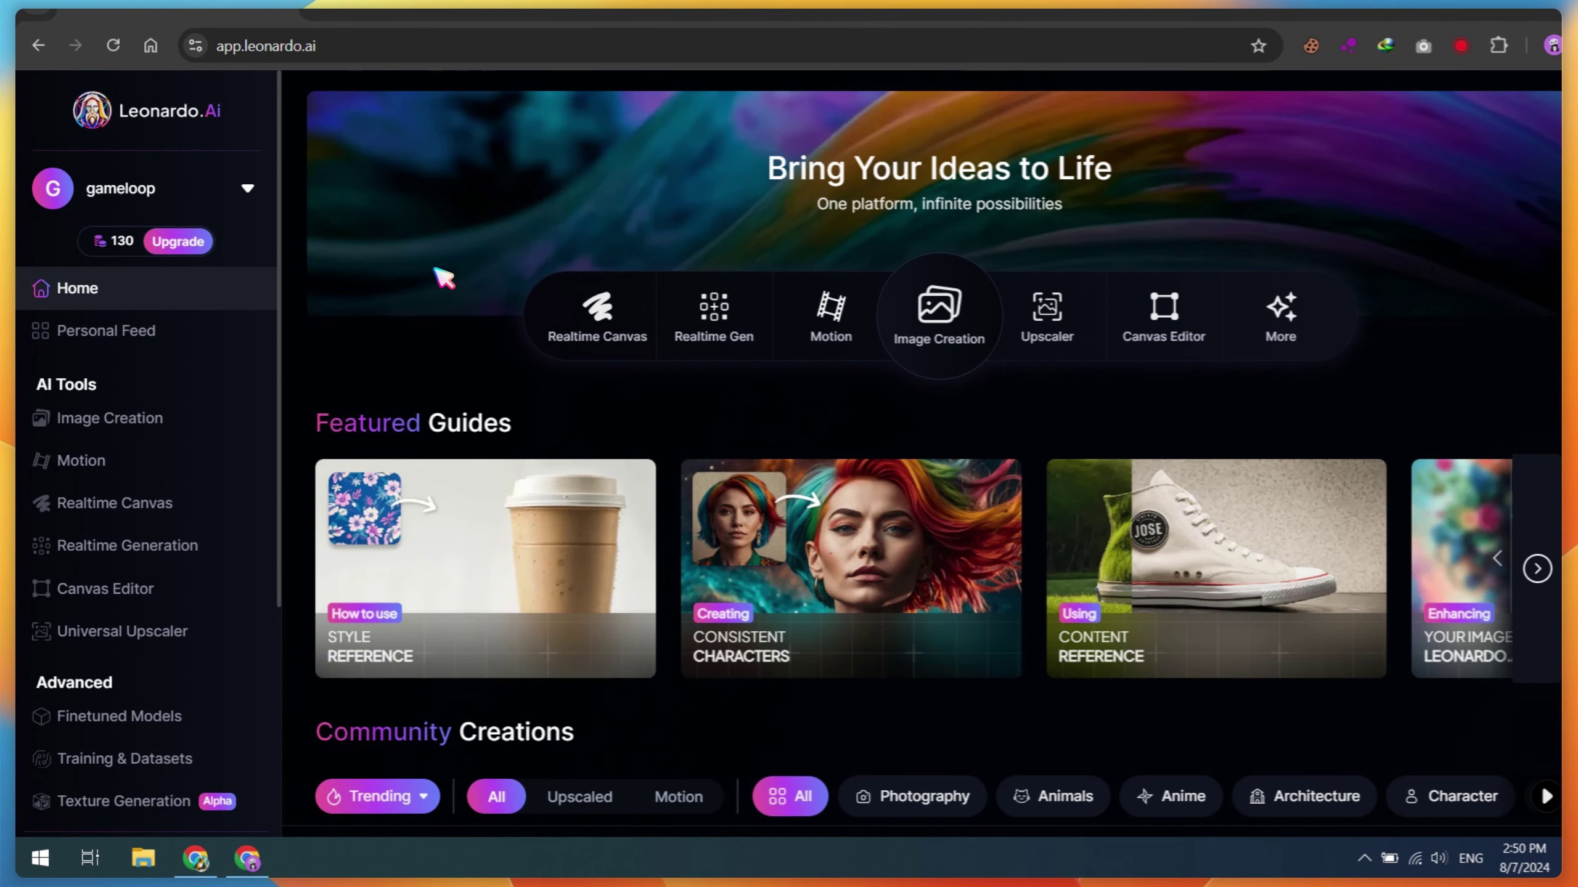
{"action": "scroll", "coordinate": [224, 335], "scroll_direction": "down", "scroll_amount": 8}
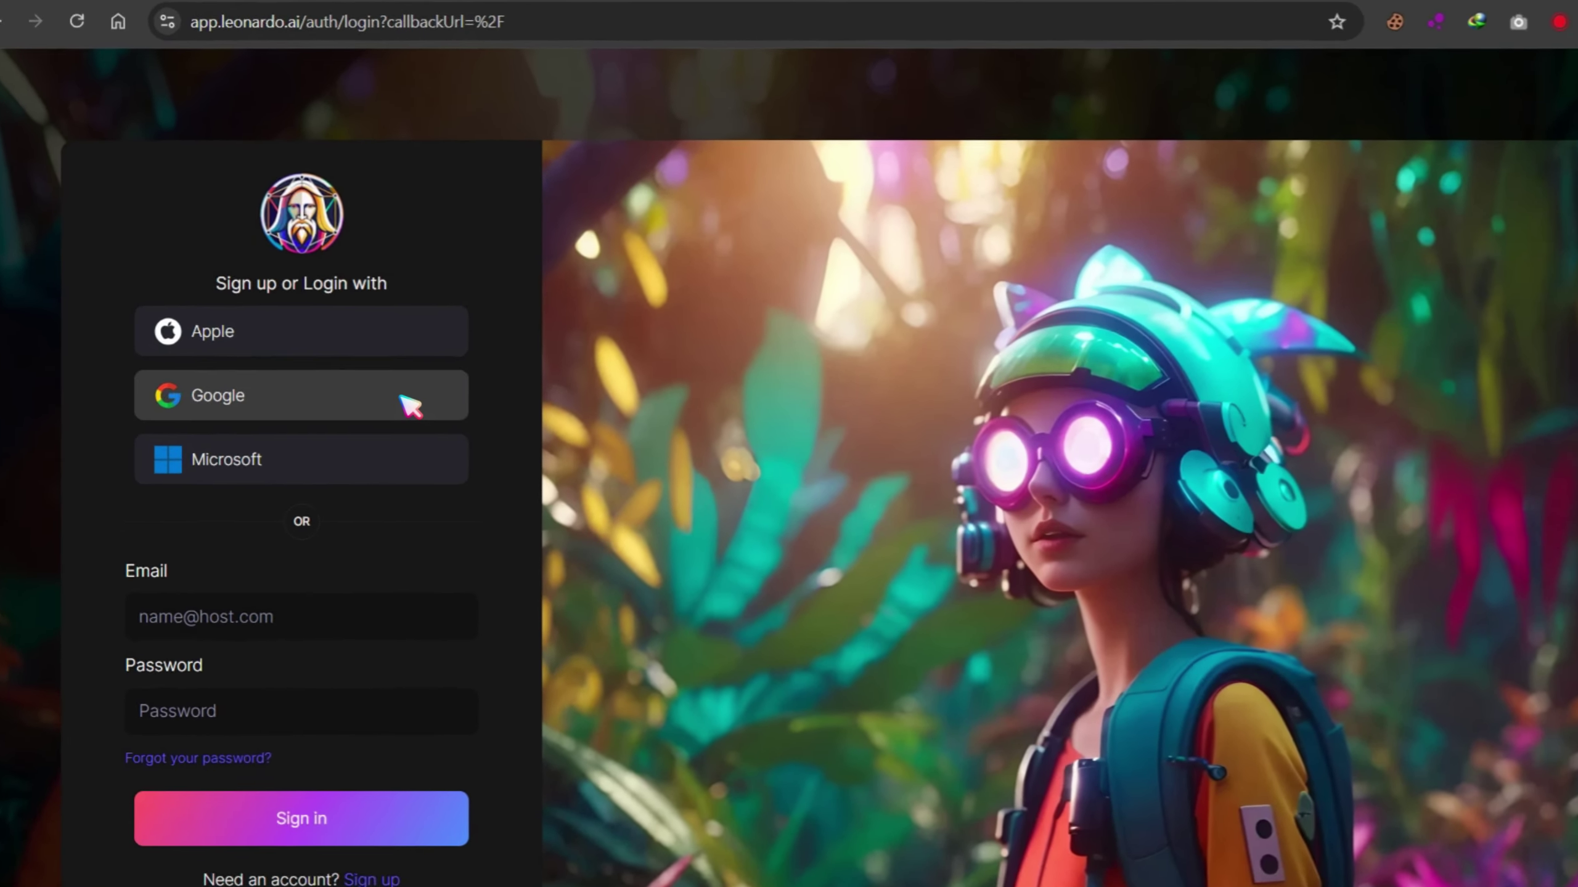
{"action": "left_click", "coordinate": [411, 419]}
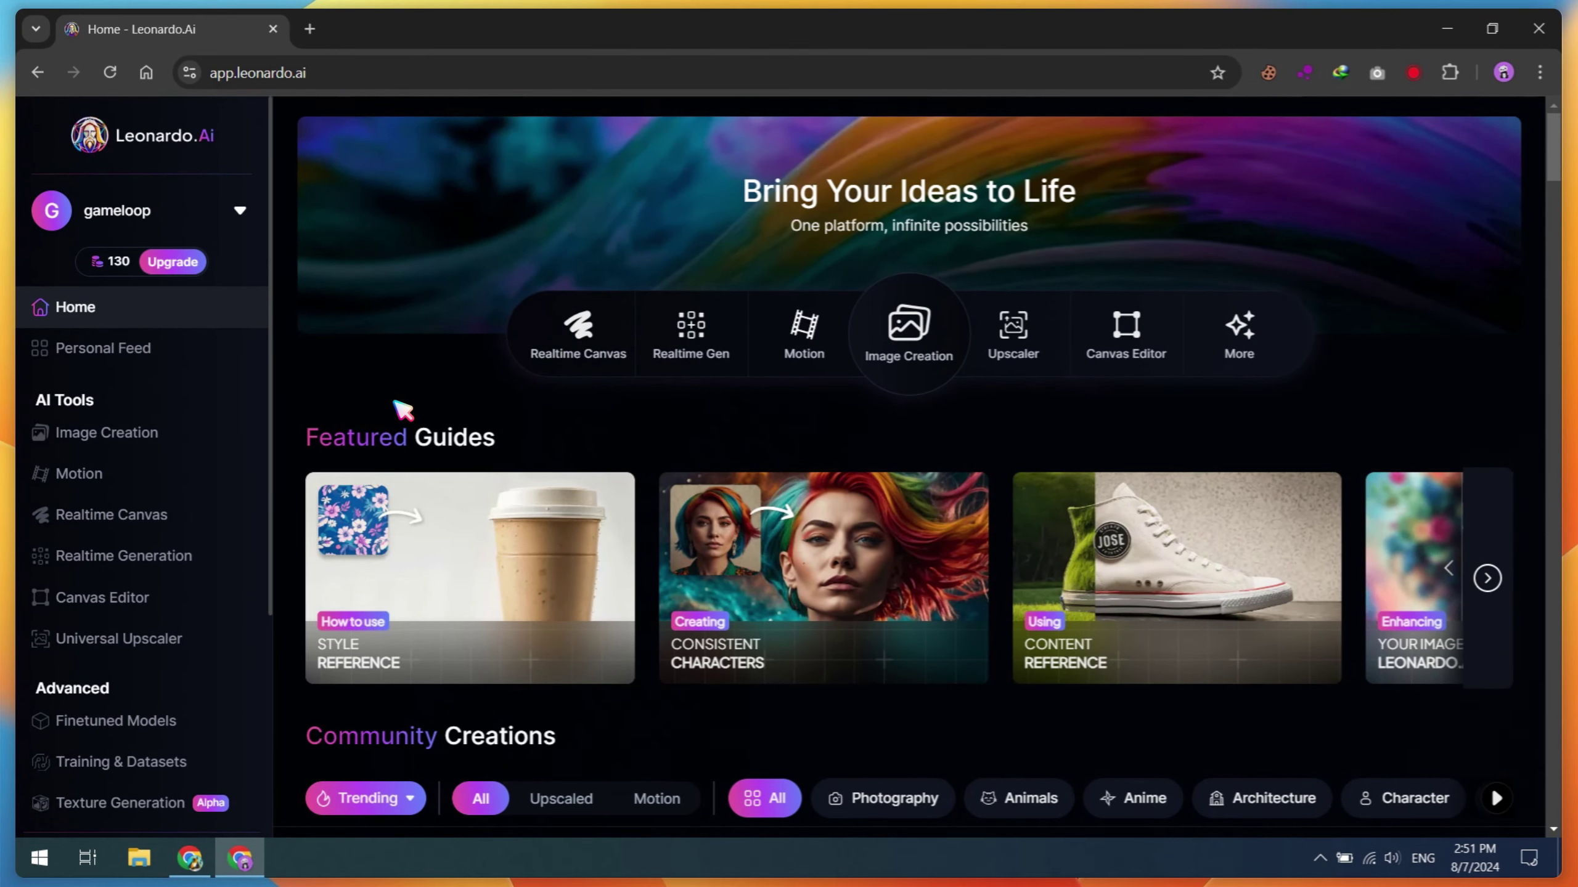
{"action": "scroll", "coordinate": [402, 410], "scroll_direction": "down", "scroll_amount": 10}
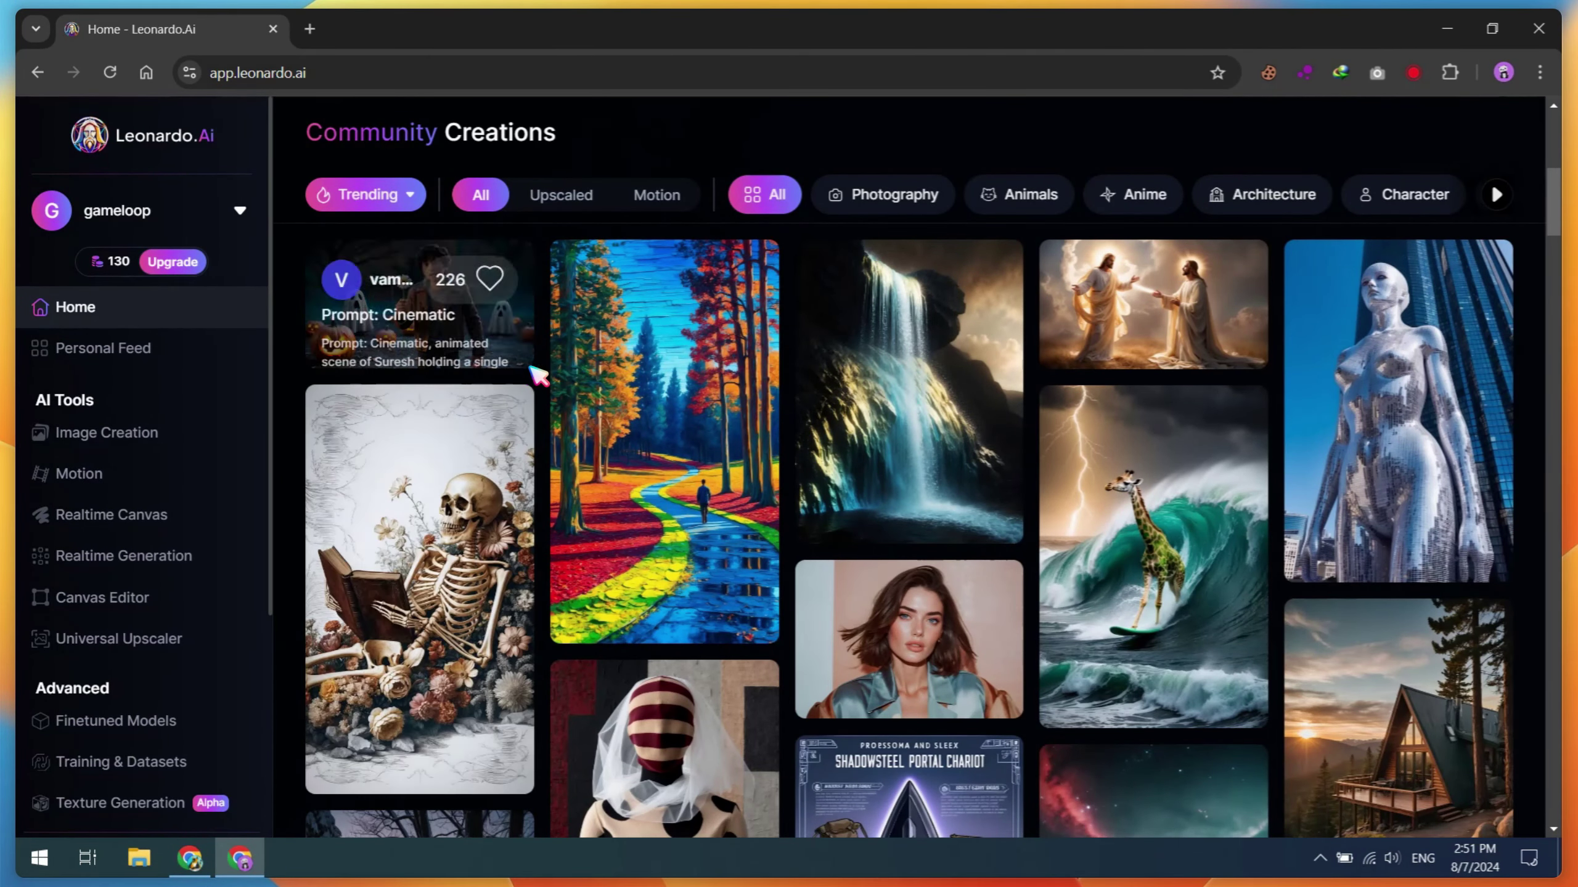
{"action": "scroll", "coordinate": [614, 376], "scroll_direction": "down", "scroll_amount": 10}
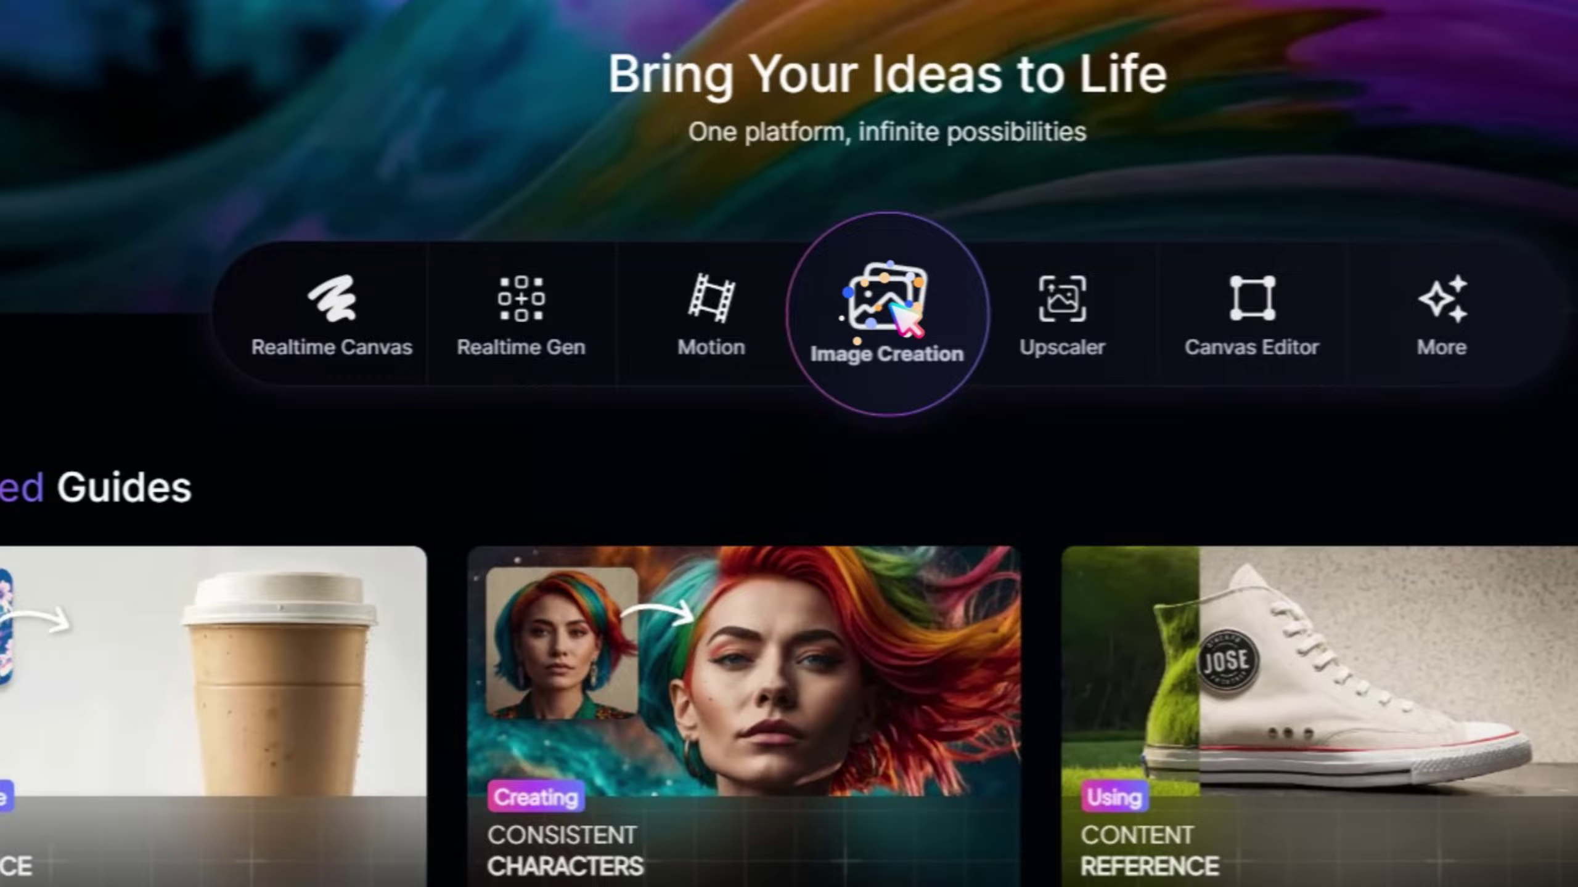
Open Image Creation with the Anime preset and Anime General style, and check the image size options
{"action": "left_click", "coordinate": [873, 308]}
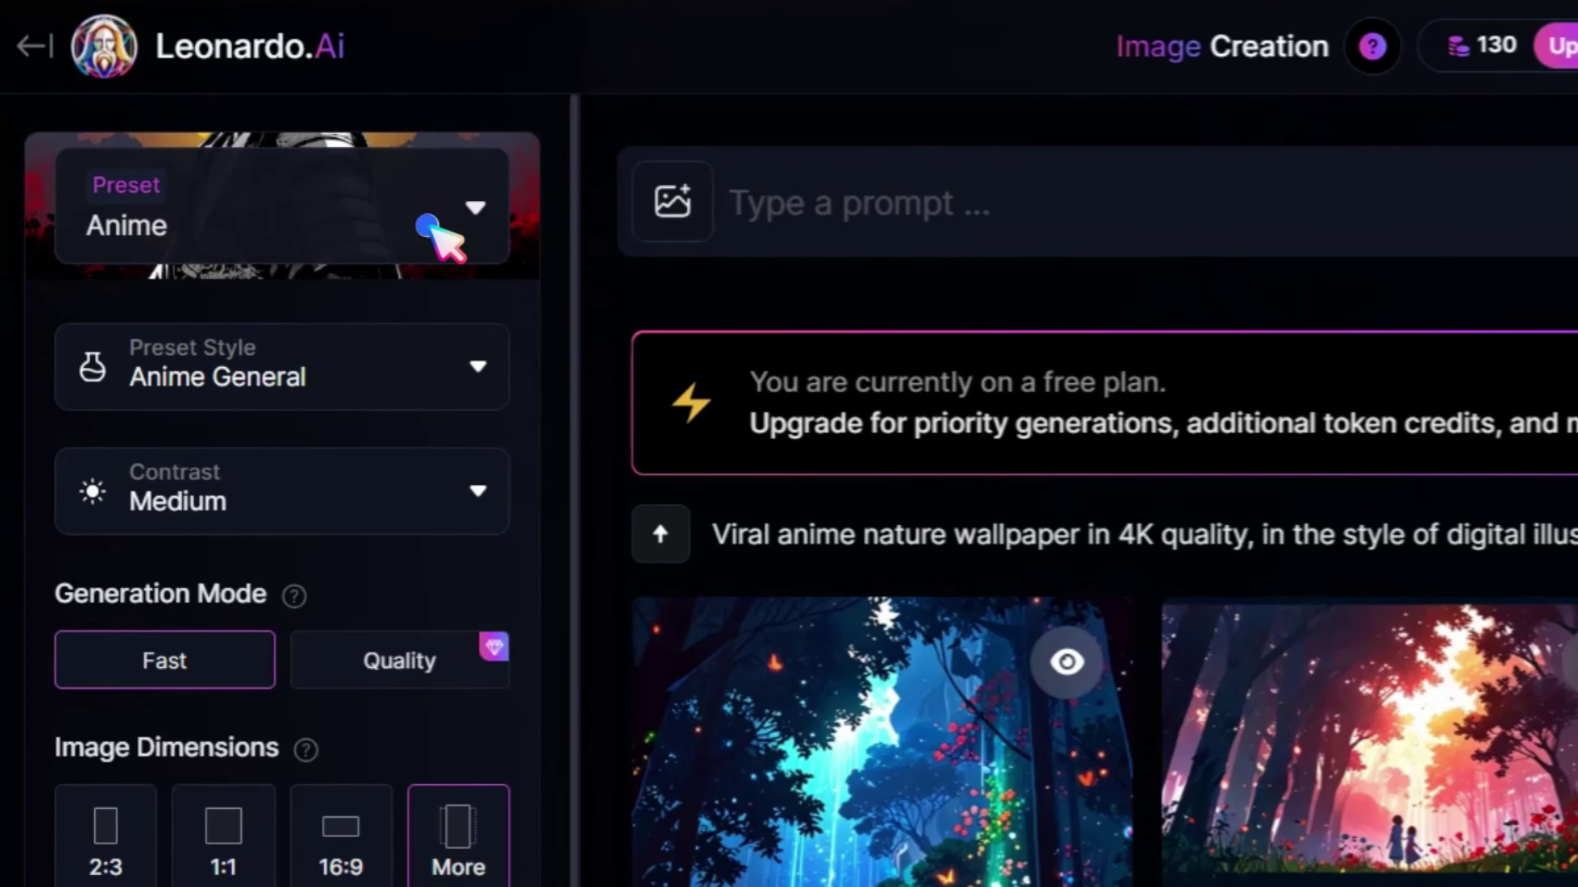
{"action": "left_click", "coordinate": [428, 222]}
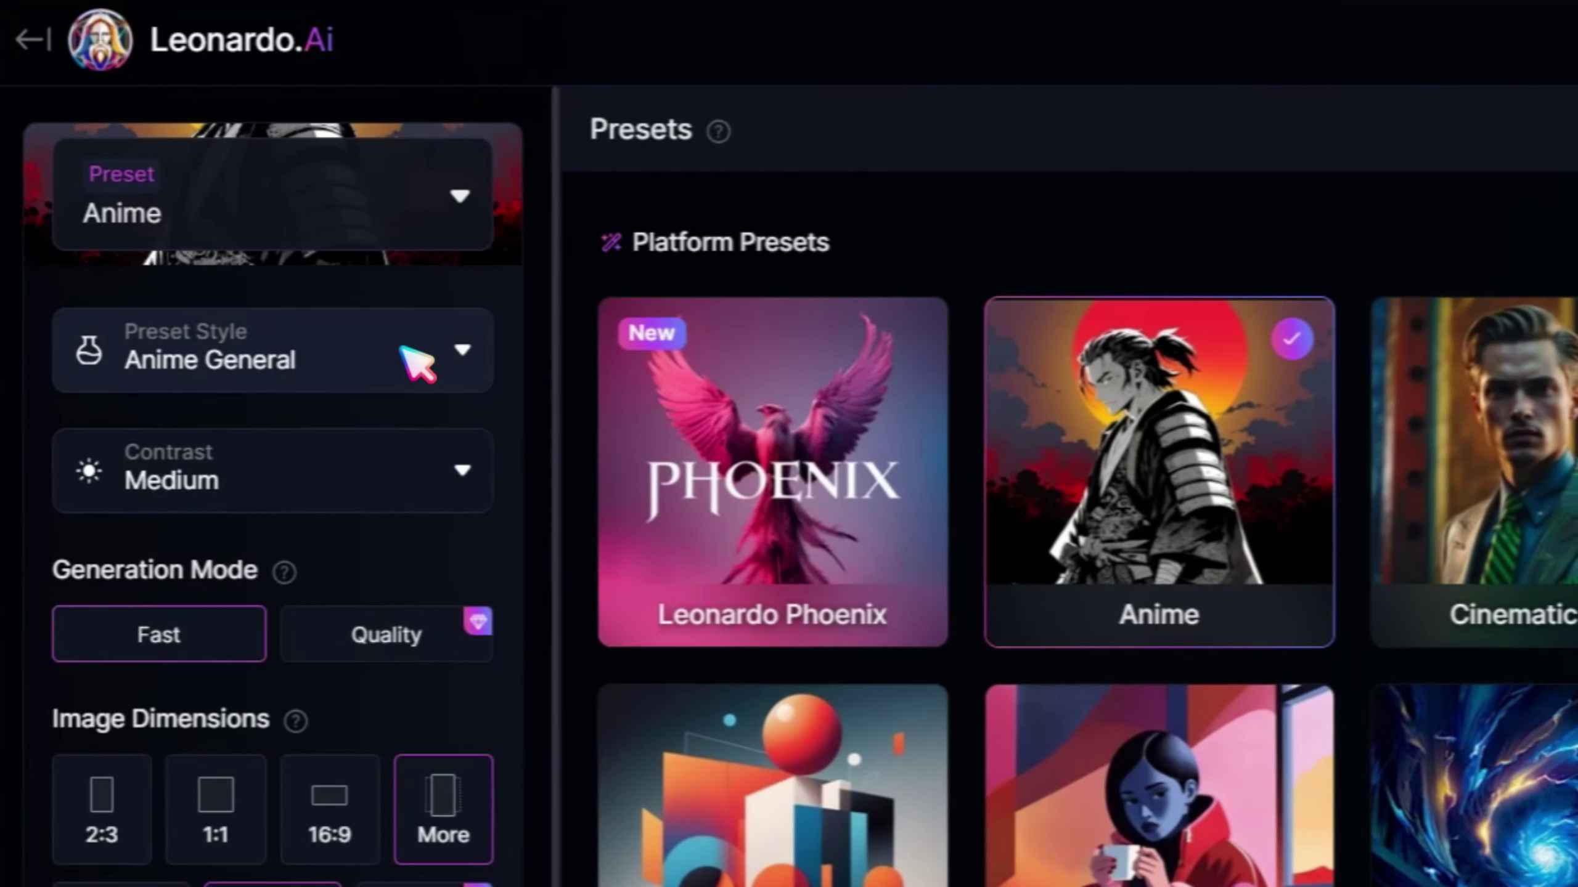
{"action": "left_click", "coordinate": [328, 372]}
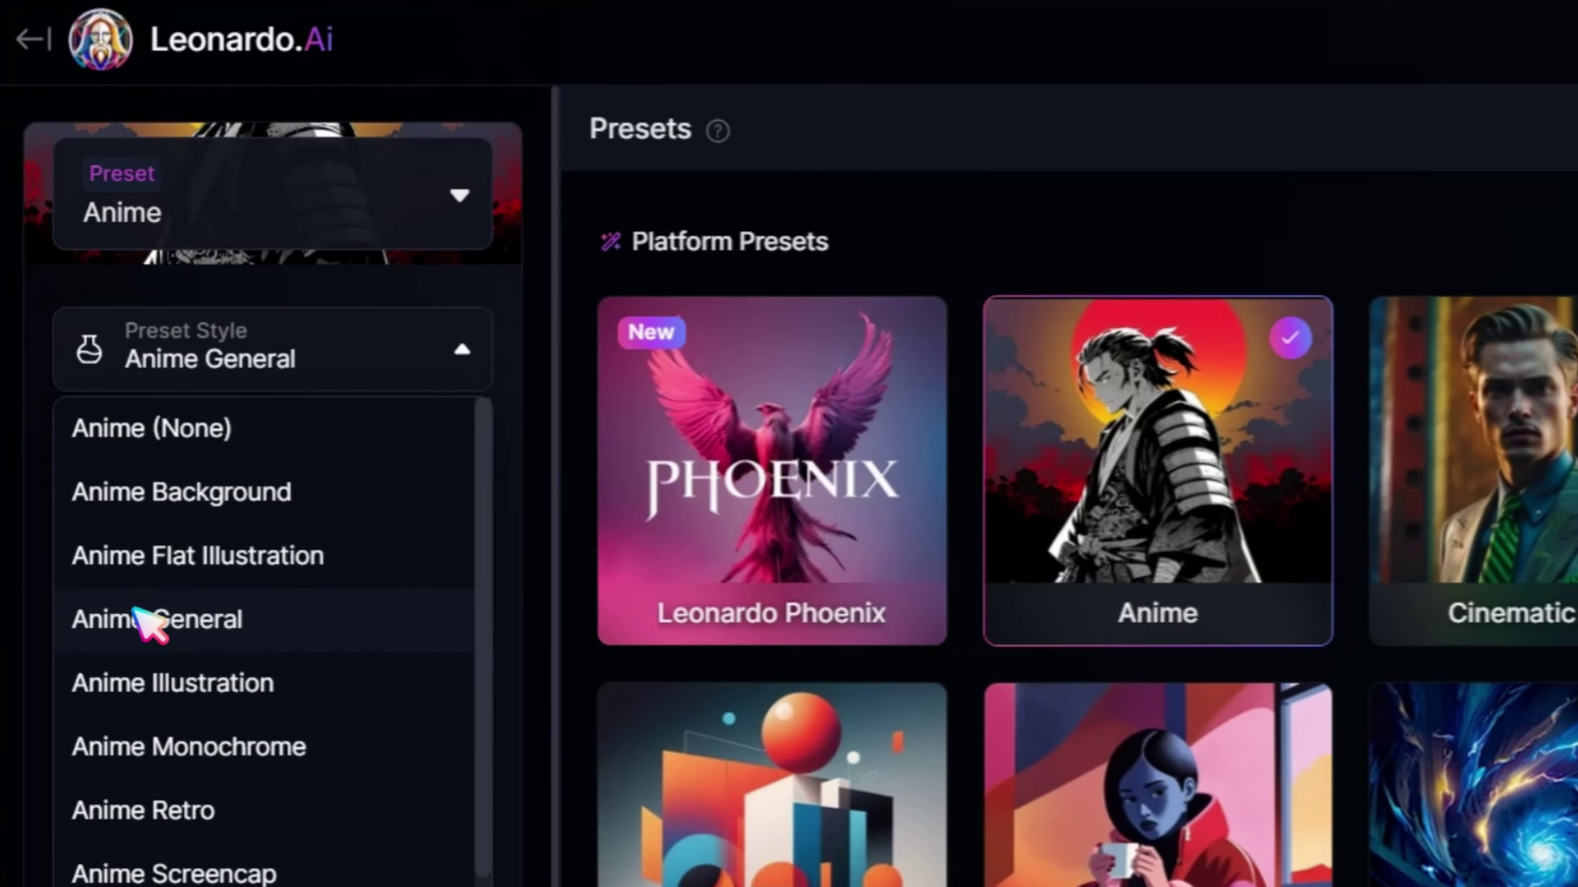
{"action": "left_click", "coordinate": [150, 647]}
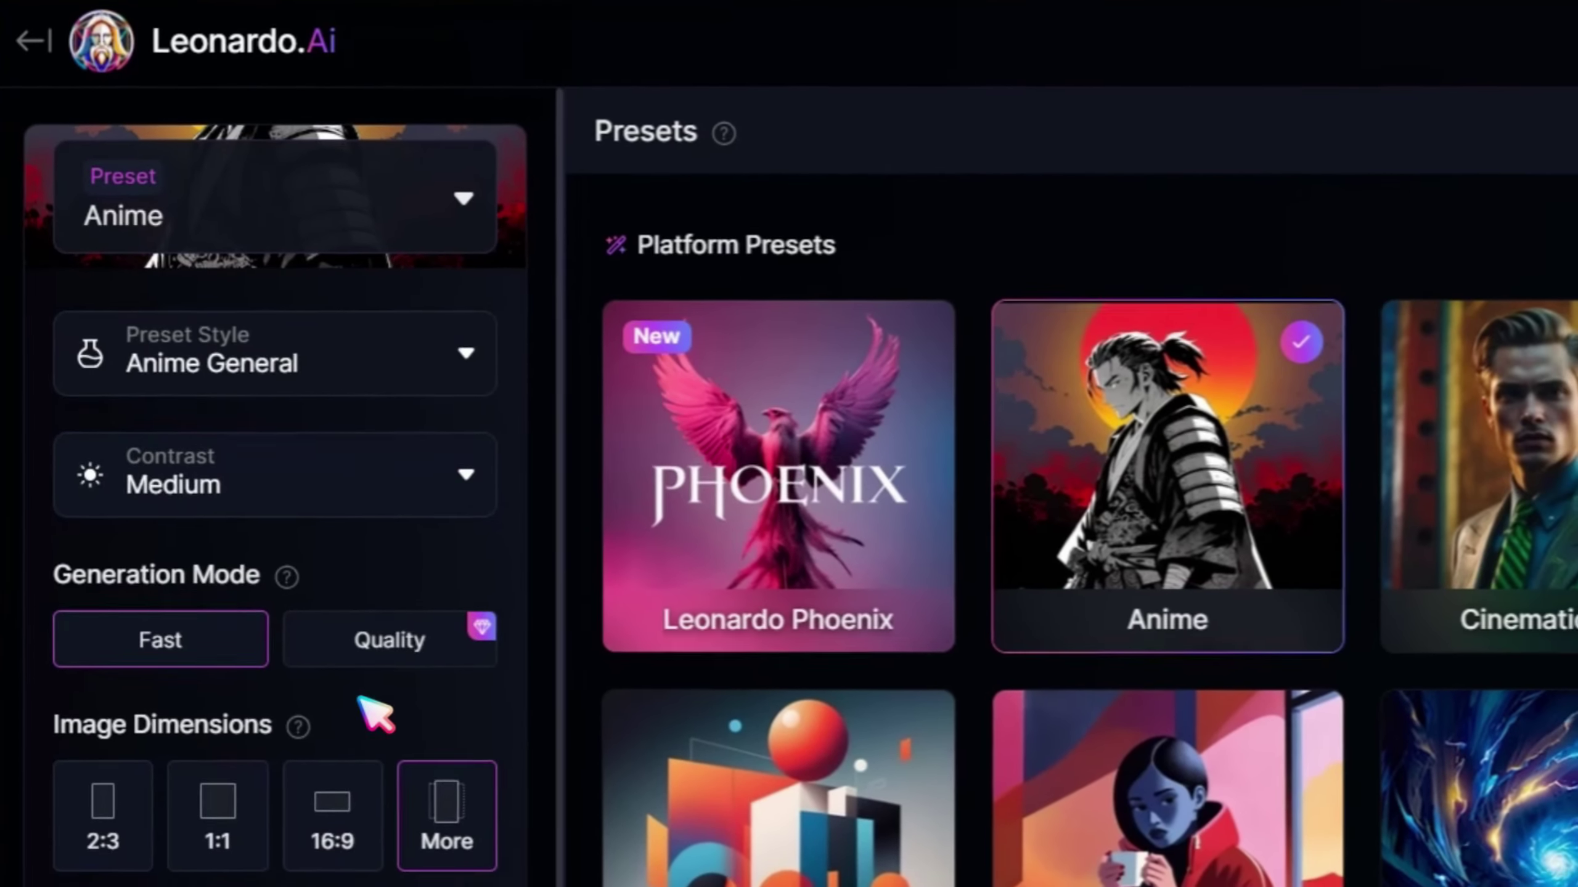
{"action": "scroll", "coordinate": [385, 721], "scroll_direction": "down", "scroll_amount": 2}
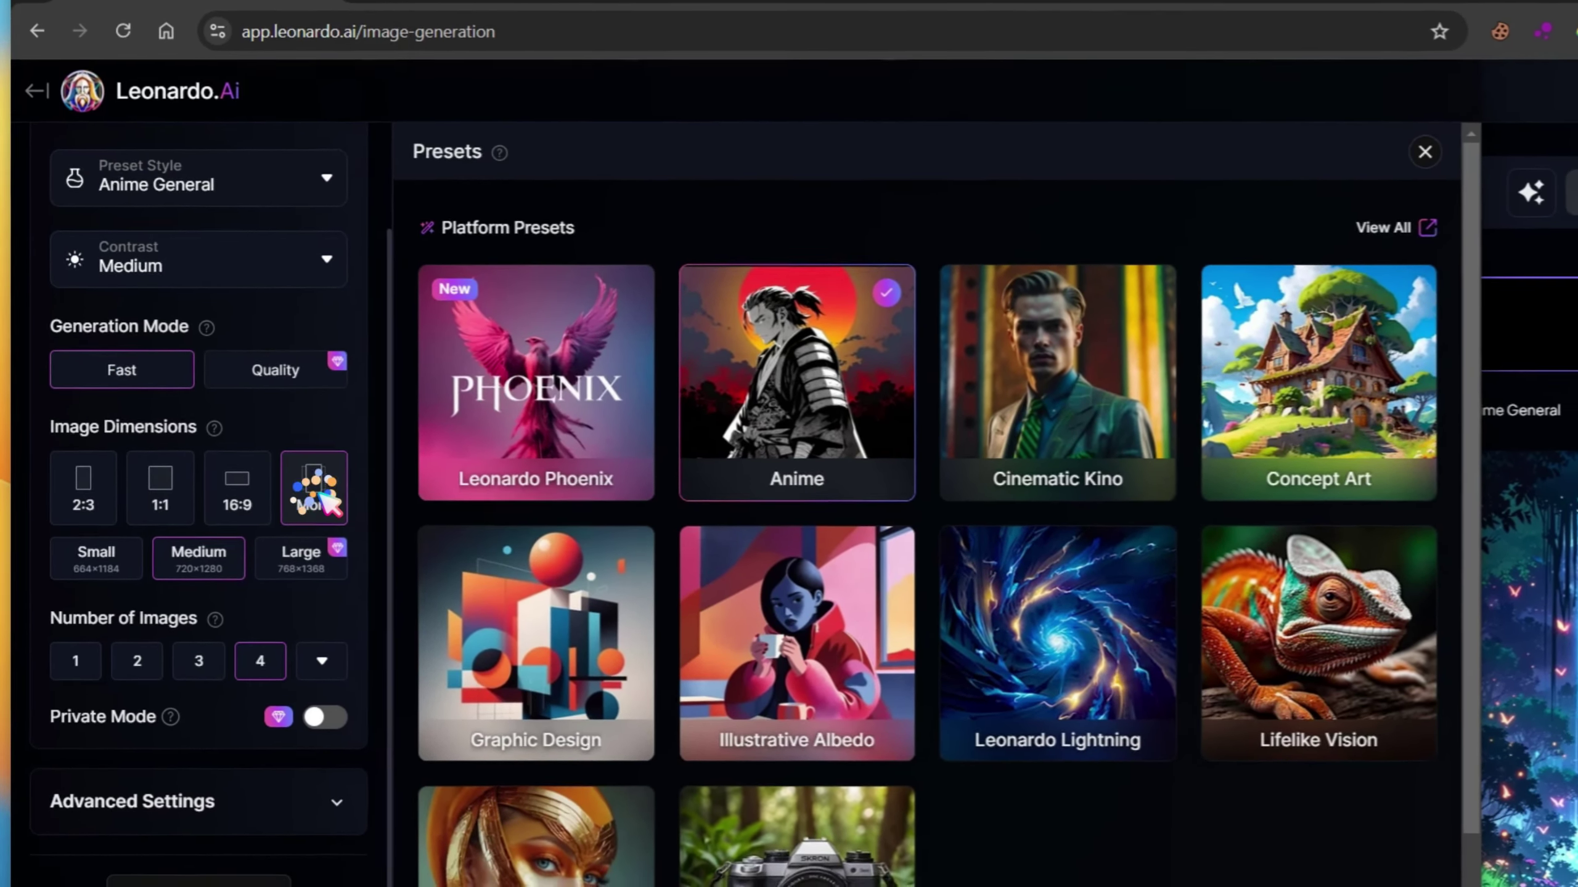
{"action": "left_click", "coordinate": [316, 504]}
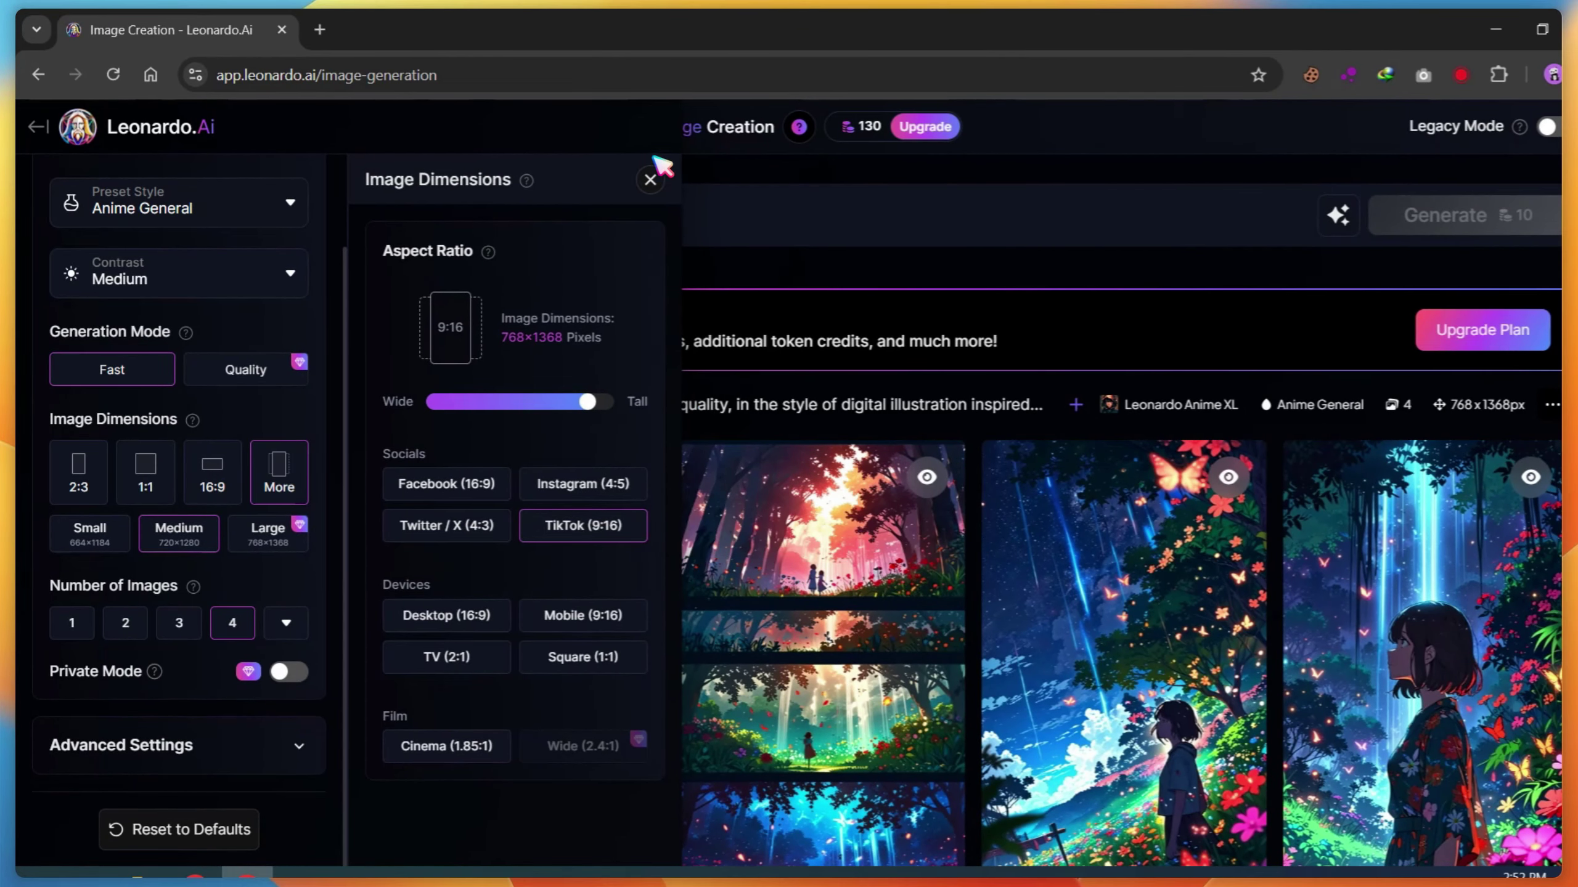
{"action": "left_click", "coordinate": [650, 179]}
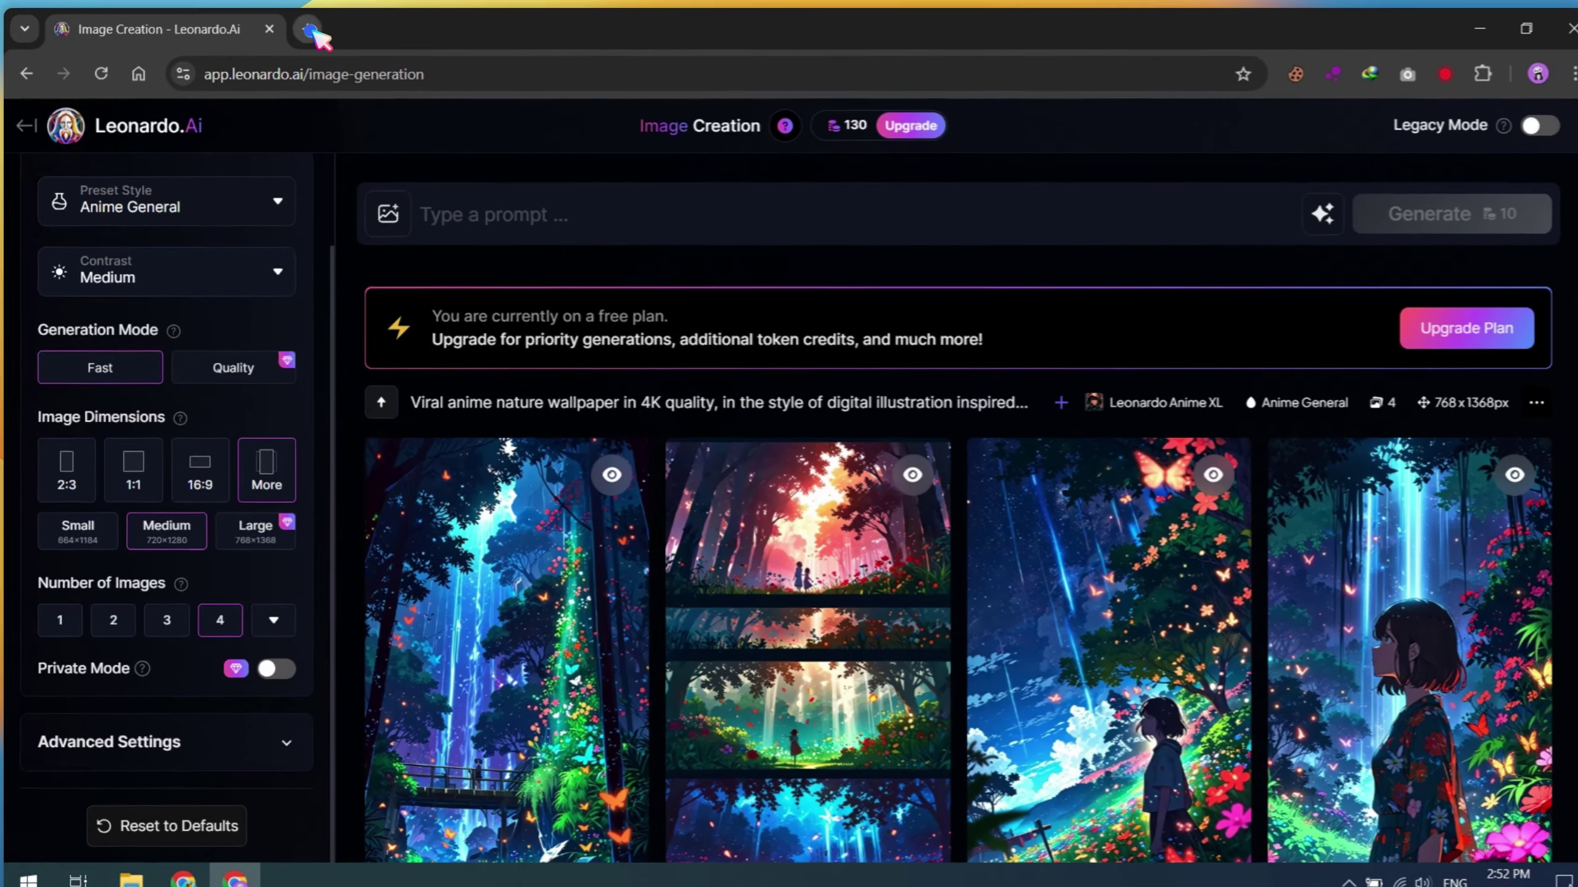
Search Google for saeedai in a new tab
{"action": "left_click", "coordinate": [319, 29]}
{"action": "type", "text": "saeedai"}
{"action": "key", "text": "Return"}
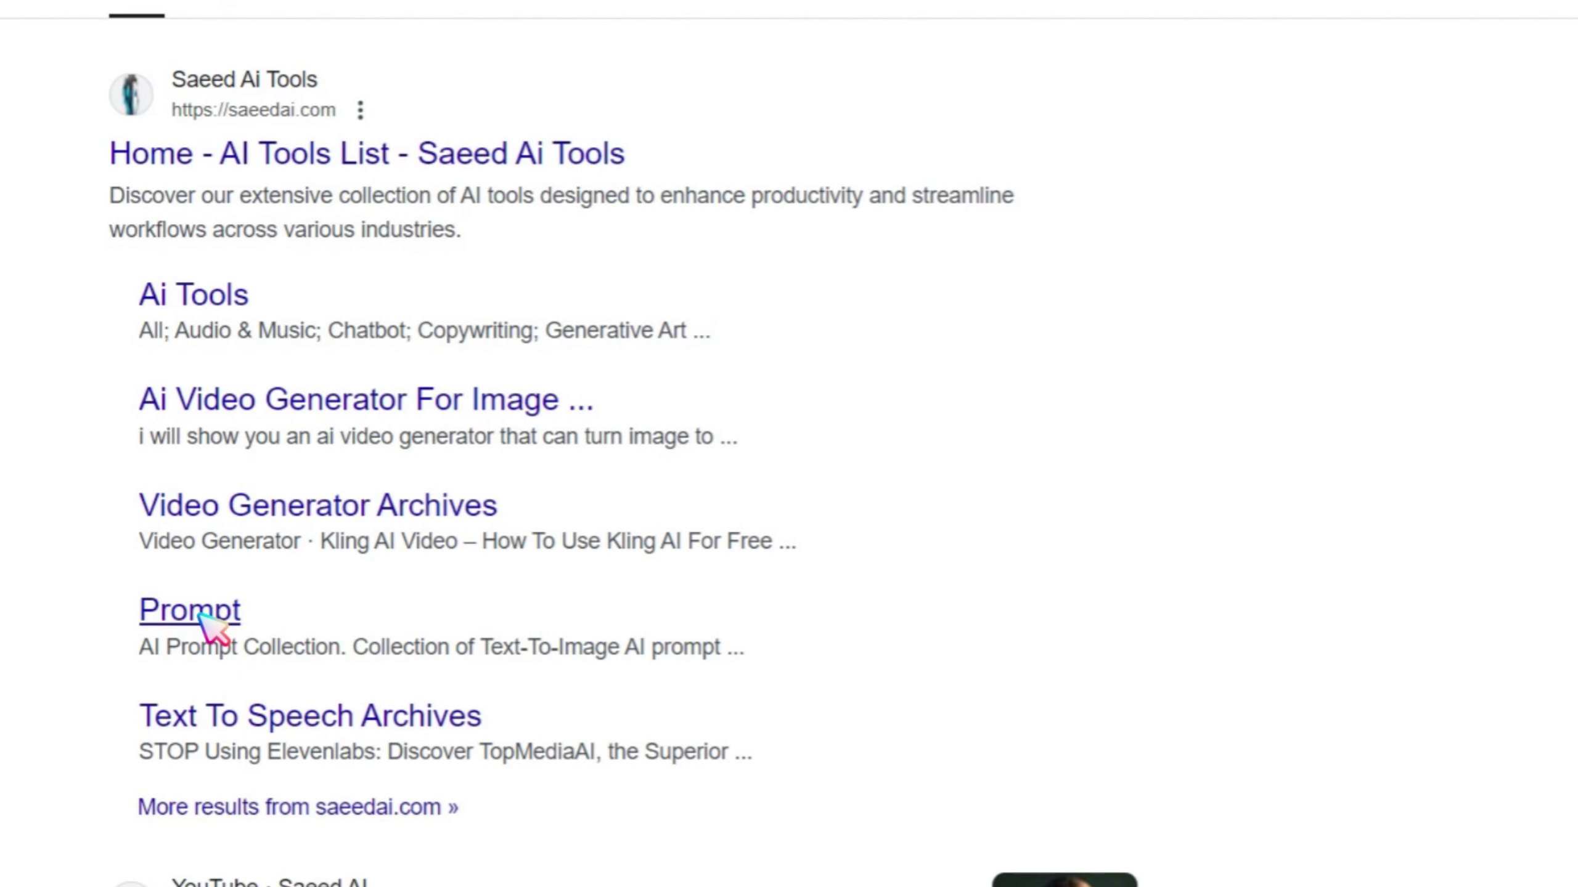
Open the site's Prompt page and go to the Anime Nature Prompts 2025 post
{"action": "left_click", "coordinate": [177, 608]}
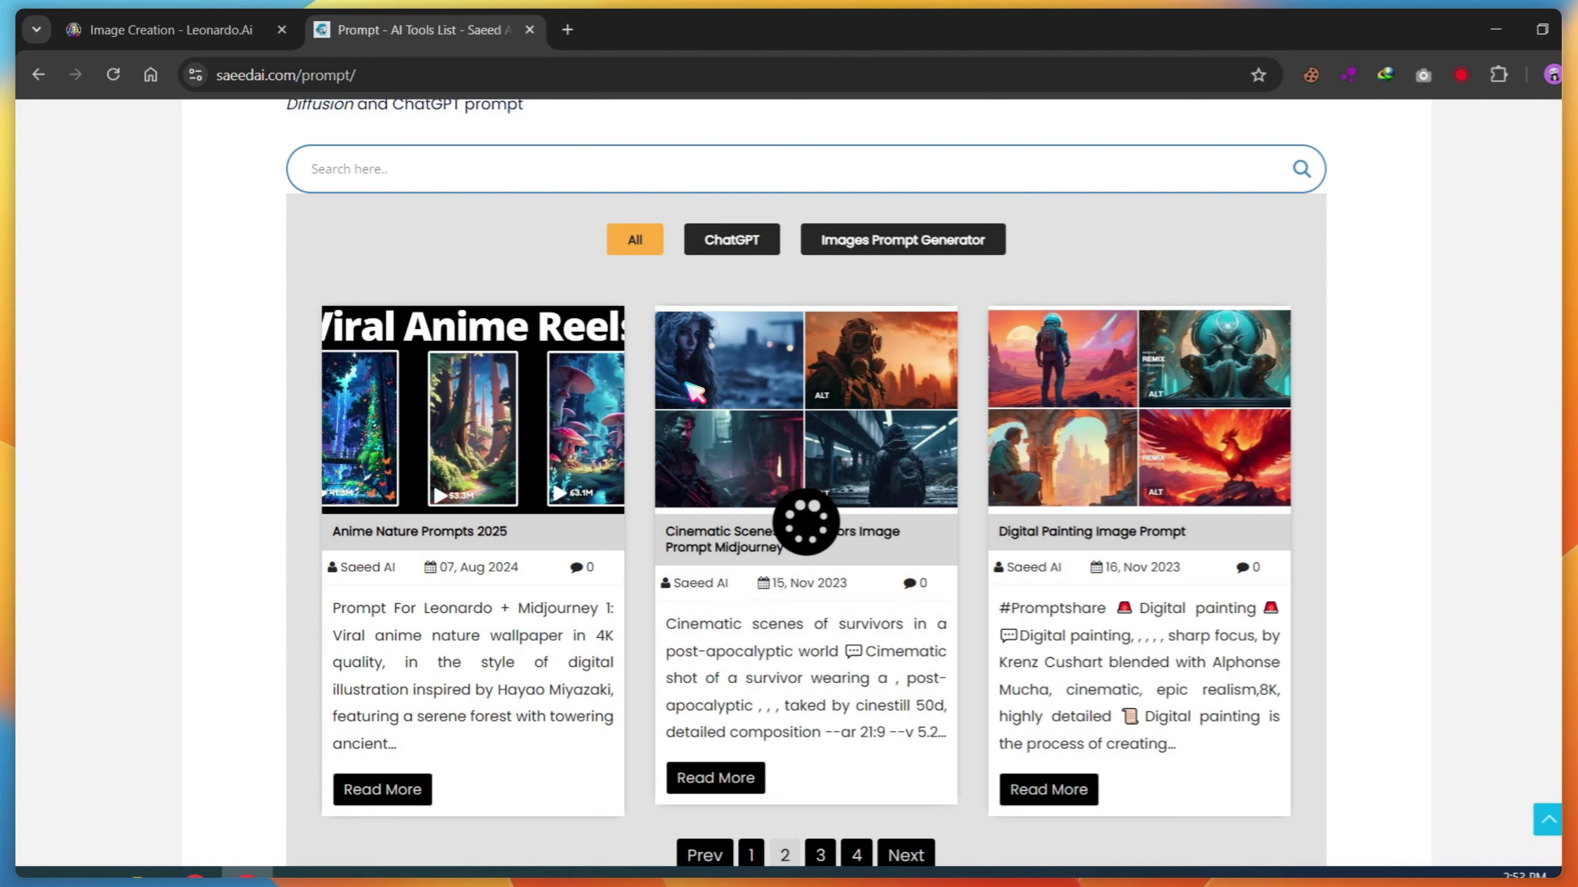
{"action": "scroll", "coordinate": [733, 497], "scroll_direction": "down", "scroll_amount": 3}
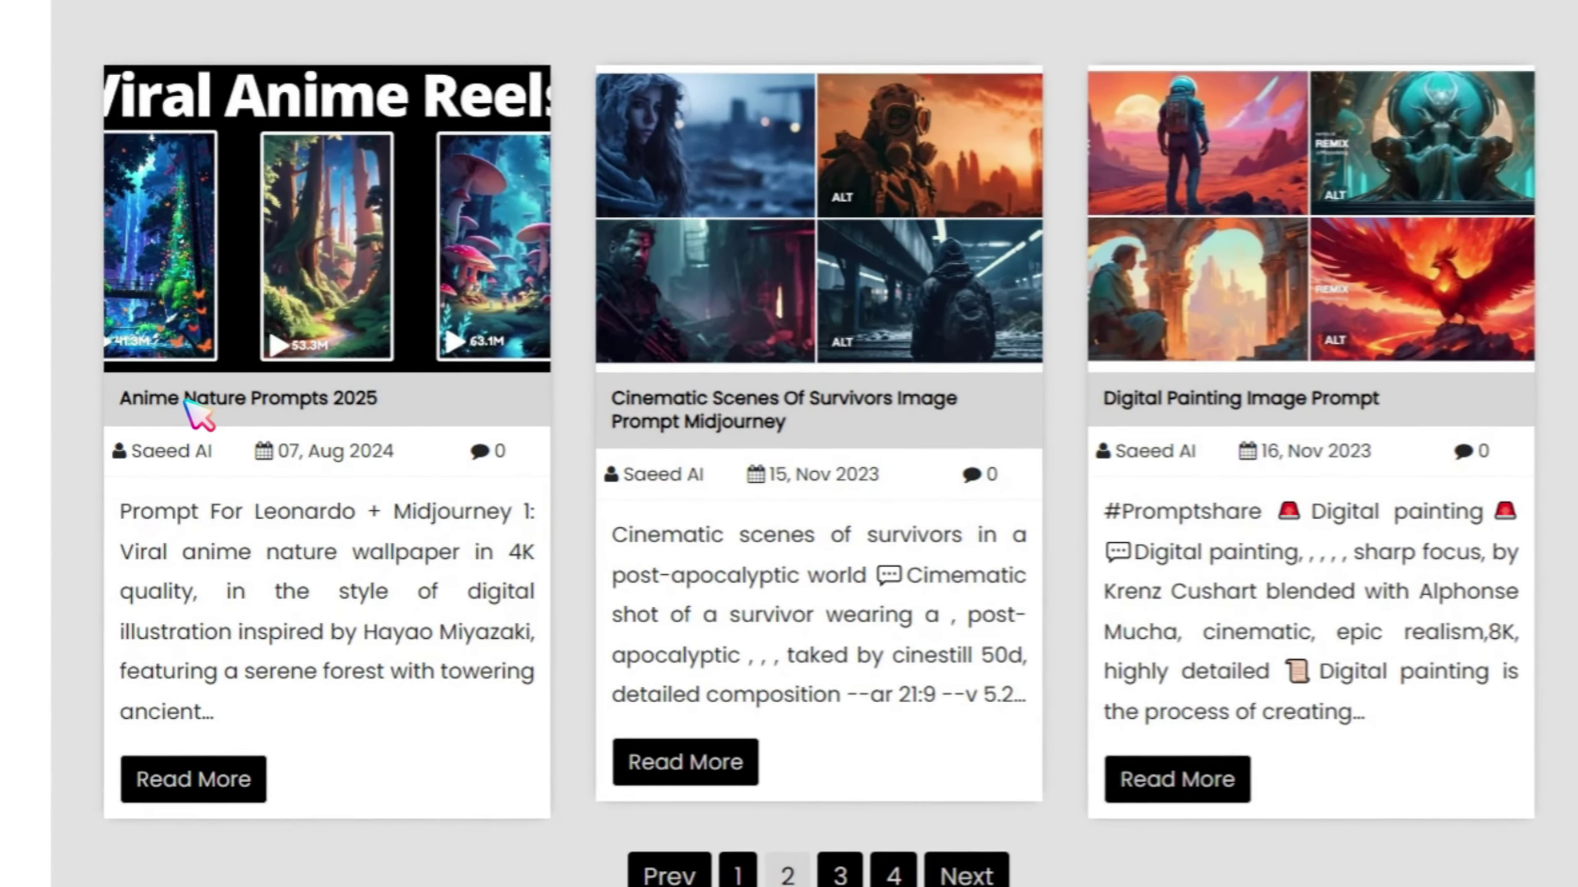
{"action": "left_click", "coordinate": [381, 436]}
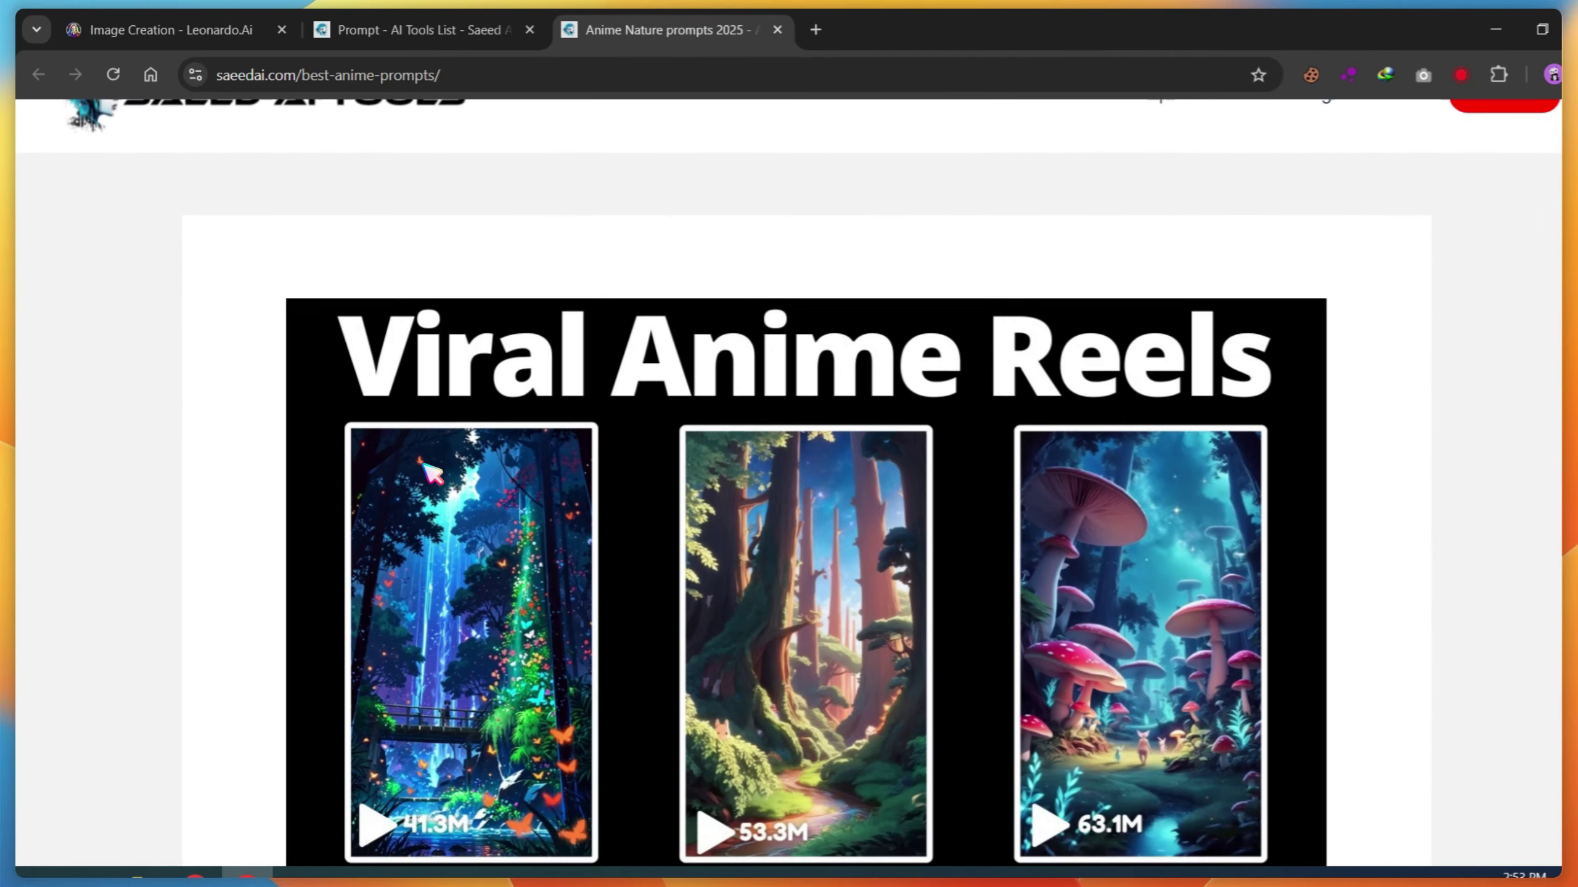
{"action": "scroll", "coordinate": [424, 465], "scroll_direction": "down", "scroll_amount": 6}
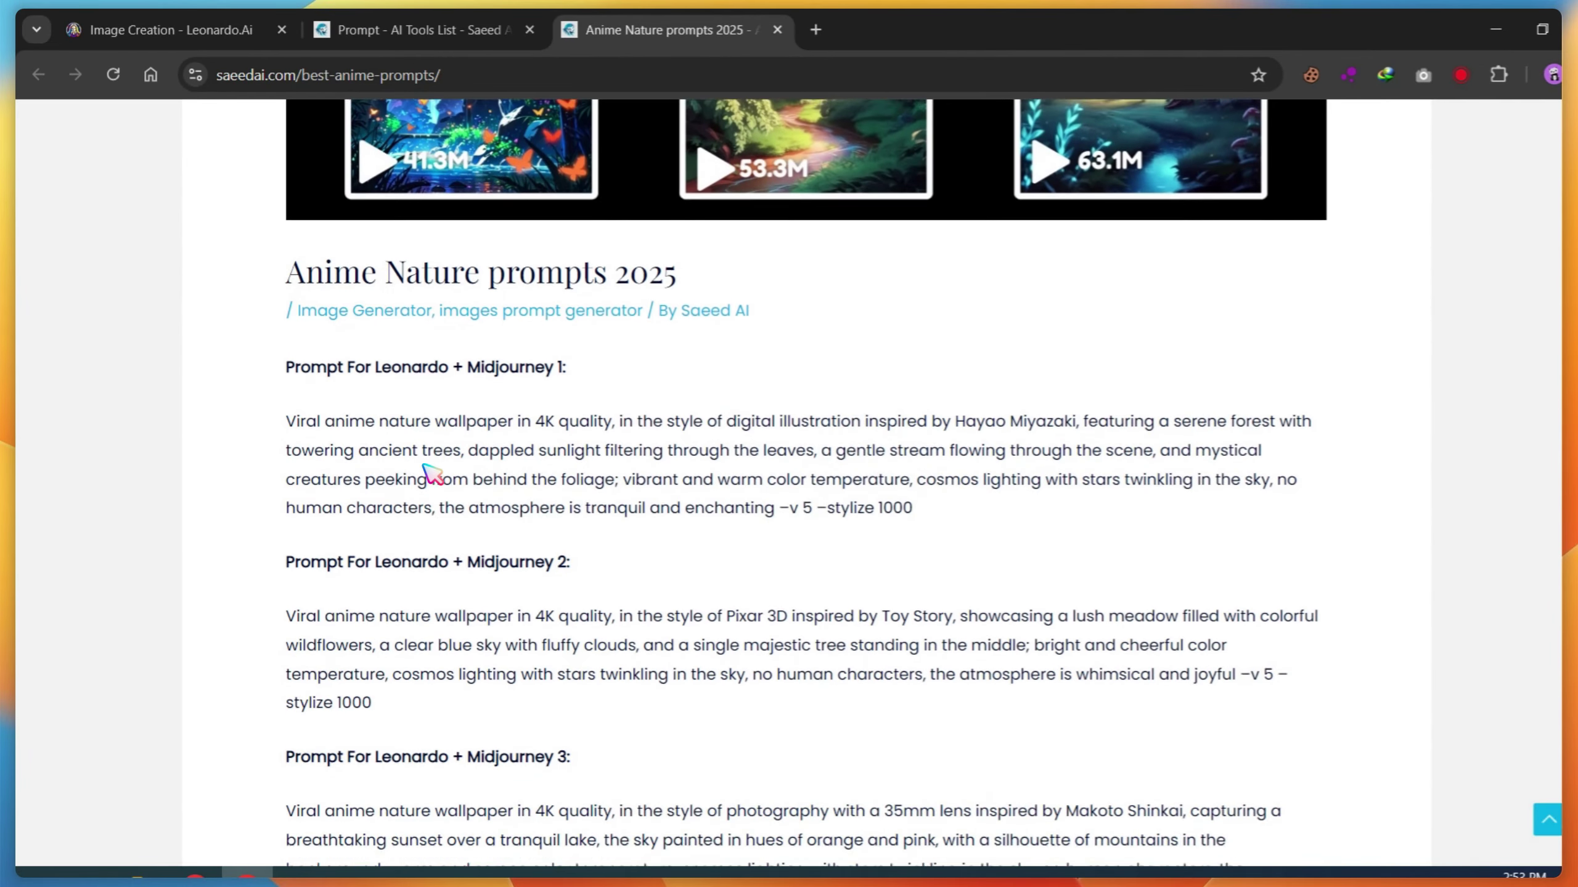
{"action": "scroll", "coordinate": [347, 373], "scroll_direction": "down", "scroll_amount": 5}
Copy Prompt 3 into Leonardo's prompt box and generate images from it
{"action": "left_click_drag", "start_coordinate": [286, 394], "coordinate": [745, 478]}
{"action": "key", "text": "ctrl+c"}
{"action": "right_click", "coordinate": [680, 522]}
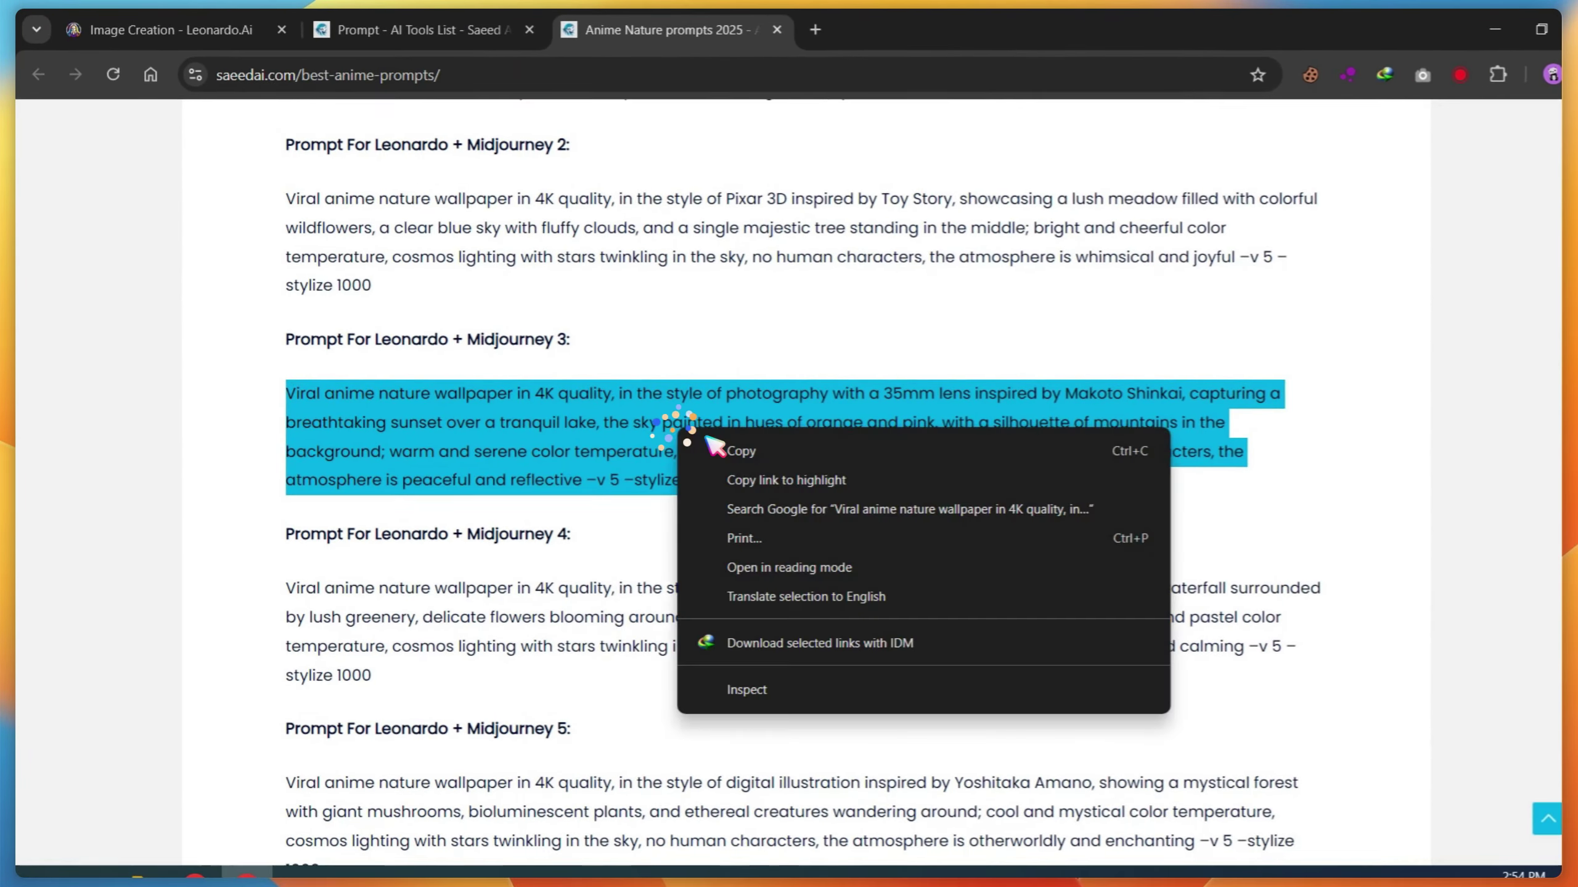
{"action": "left_click", "coordinate": [720, 549]}
{"action": "left_click", "coordinate": [230, 34]}
{"action": "right_click", "coordinate": [516, 231]}
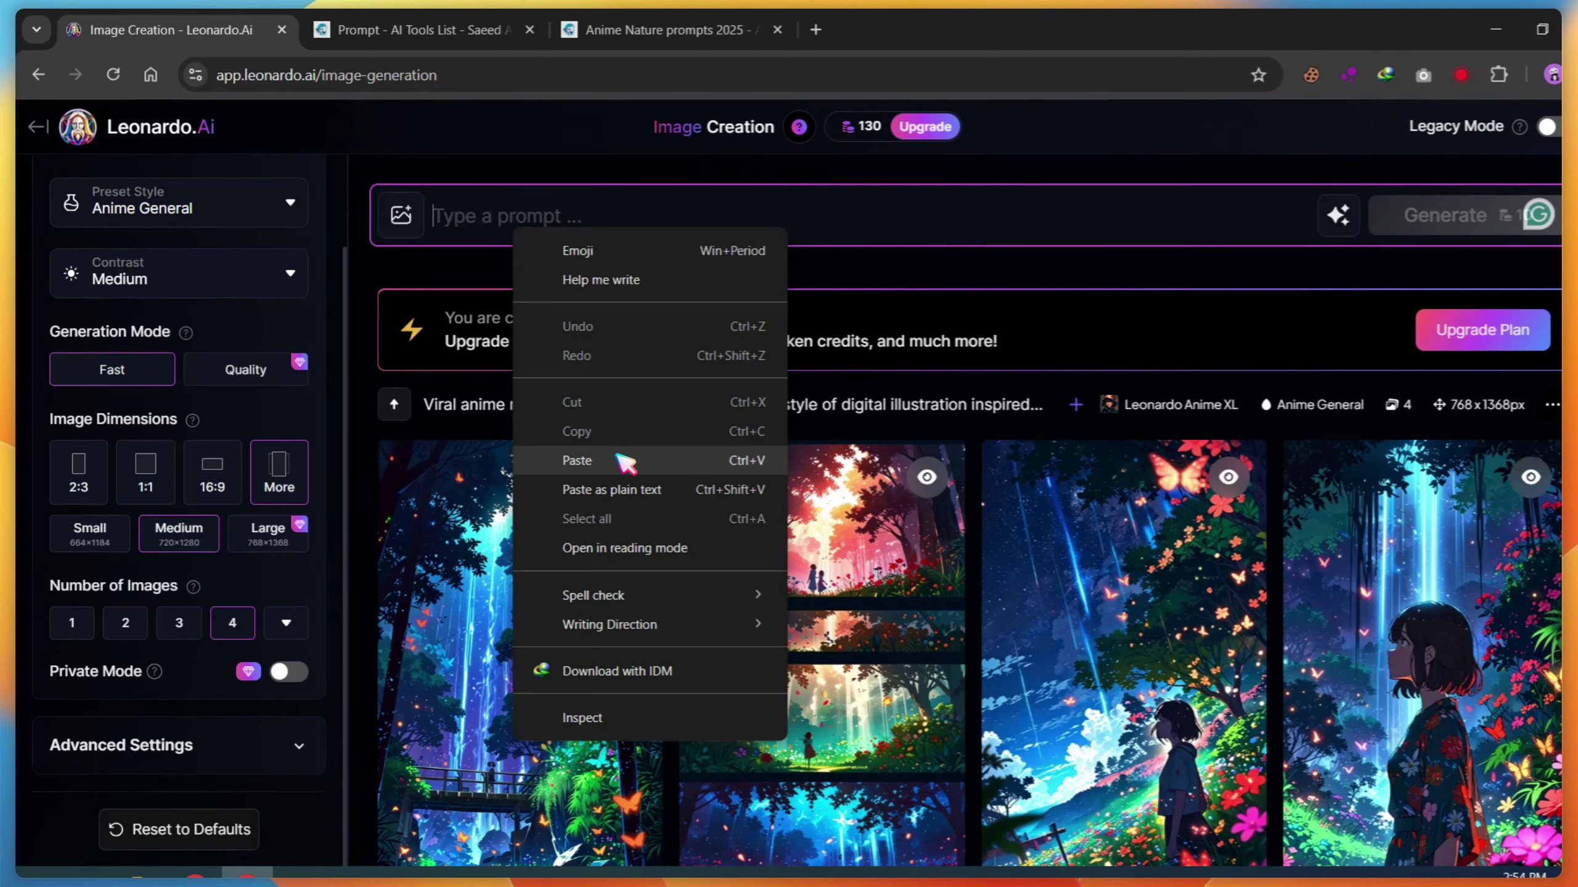
{"action": "left_click", "coordinate": [617, 458]}
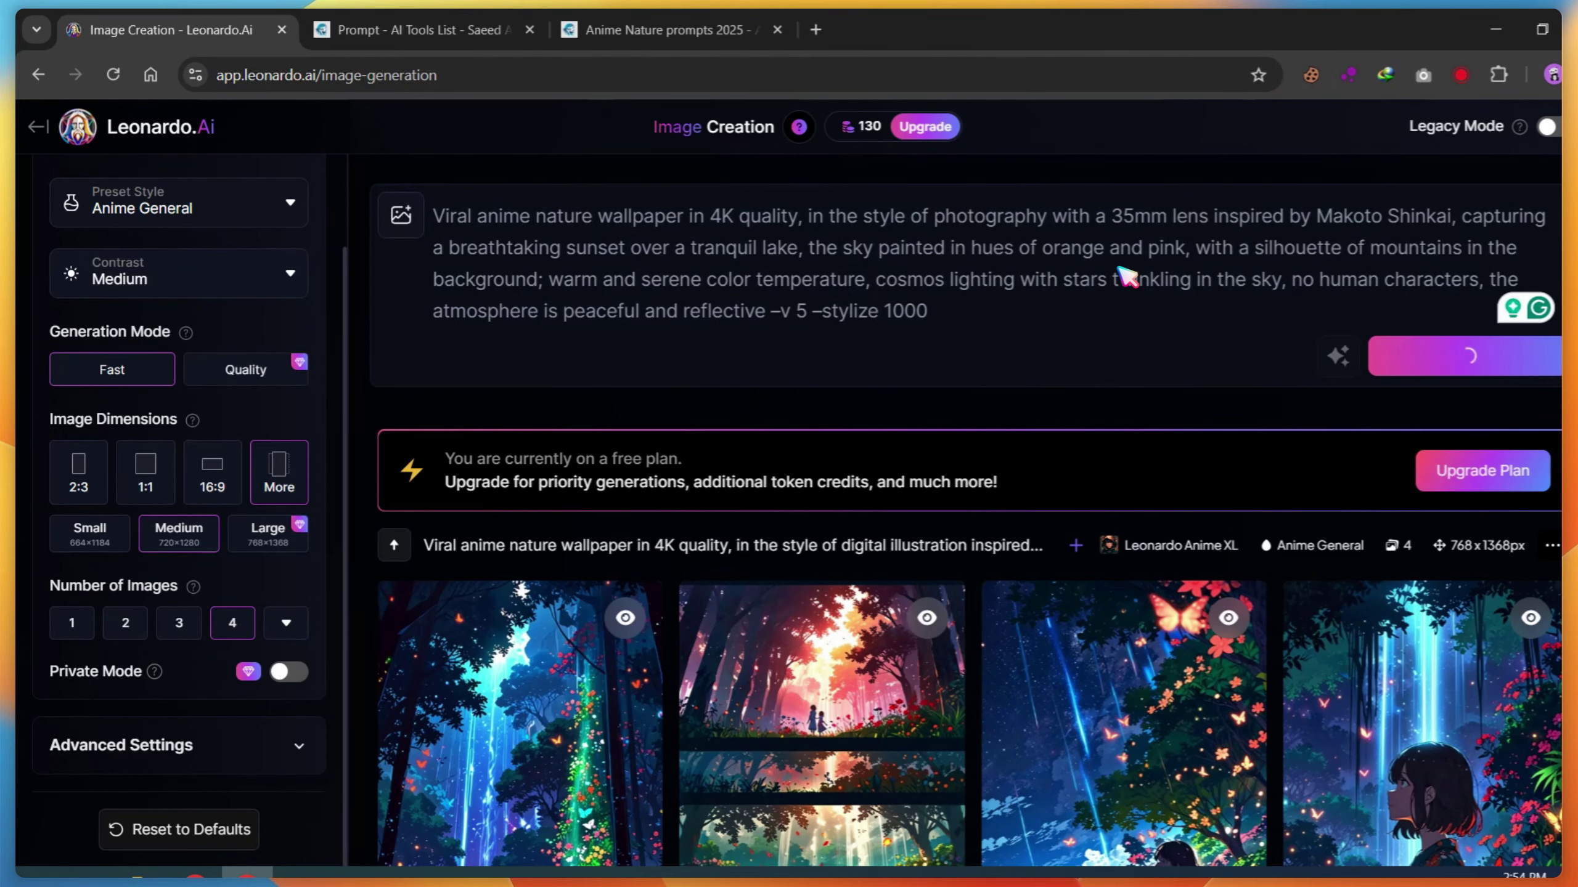
{"action": "key", "text": "Return"}
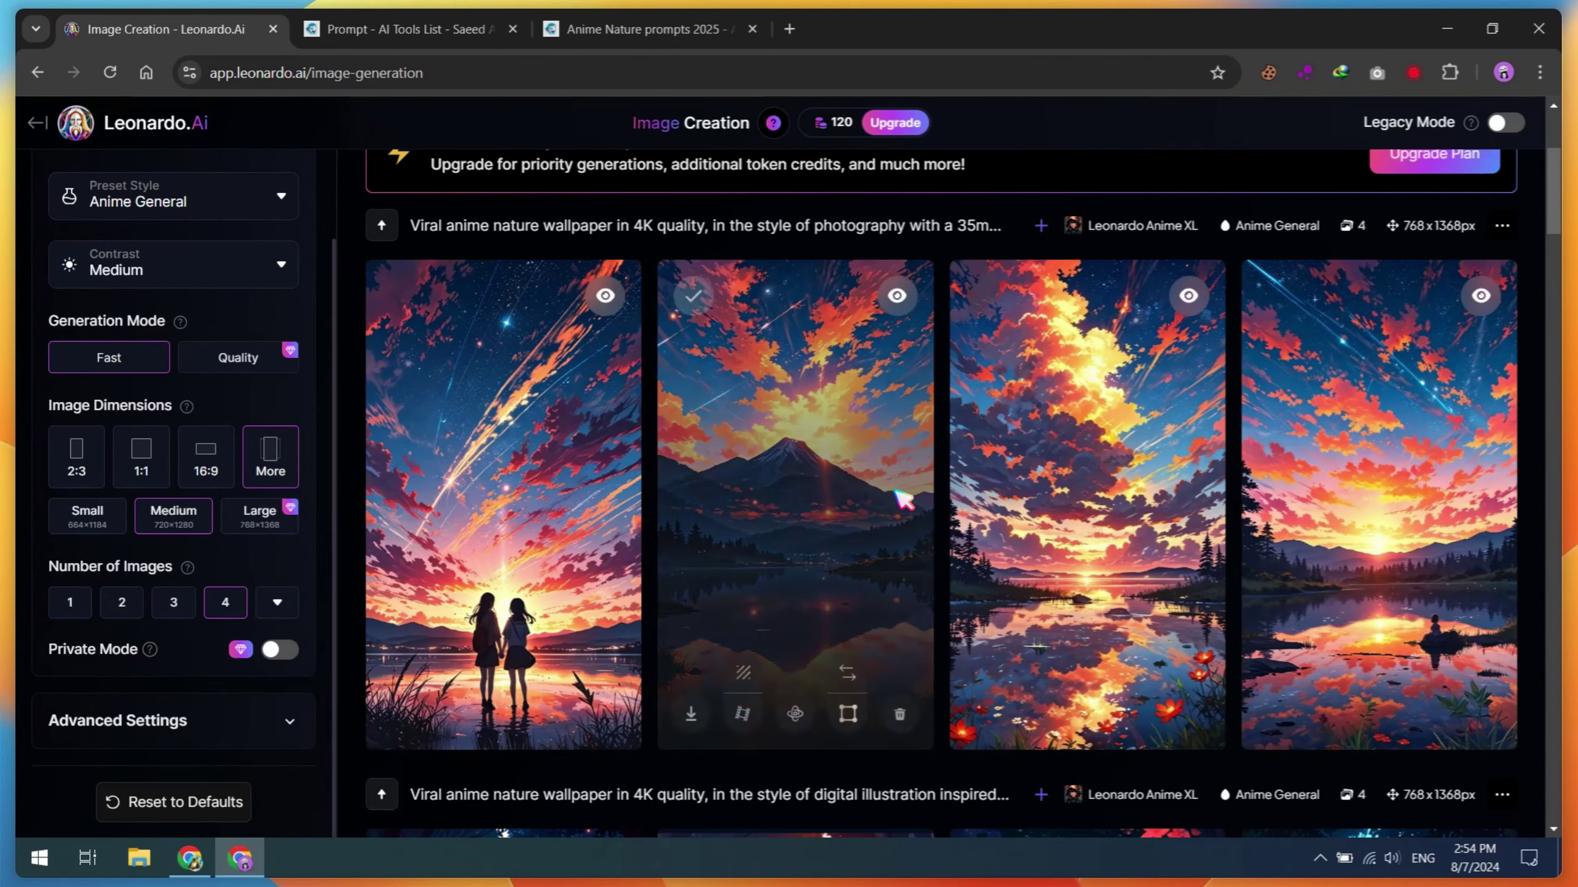
Back on the prompts page, select the second and first anime nature prompts
{"action": "left_click", "coordinate": [702, 31]}
{"action": "scroll", "coordinate": [679, 377], "scroll_direction": "down", "scroll_amount": 3}
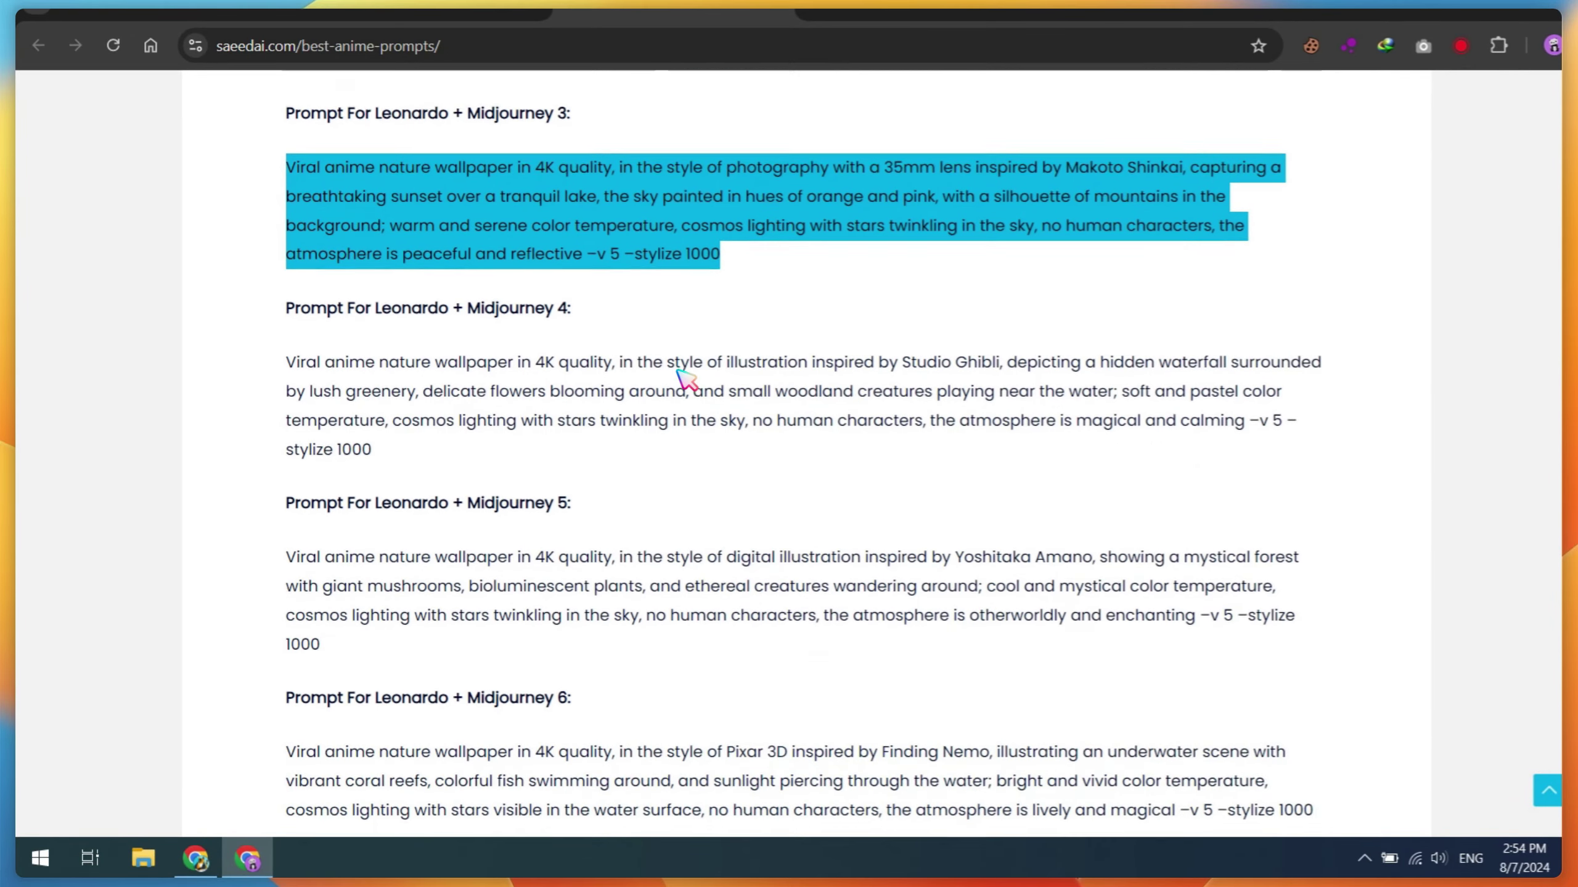
{"action": "scroll", "coordinate": [559, 466], "scroll_direction": "up", "scroll_amount": 6}
{"action": "left_click_drag", "start_coordinate": [379, 571], "coordinate": [287, 489]}
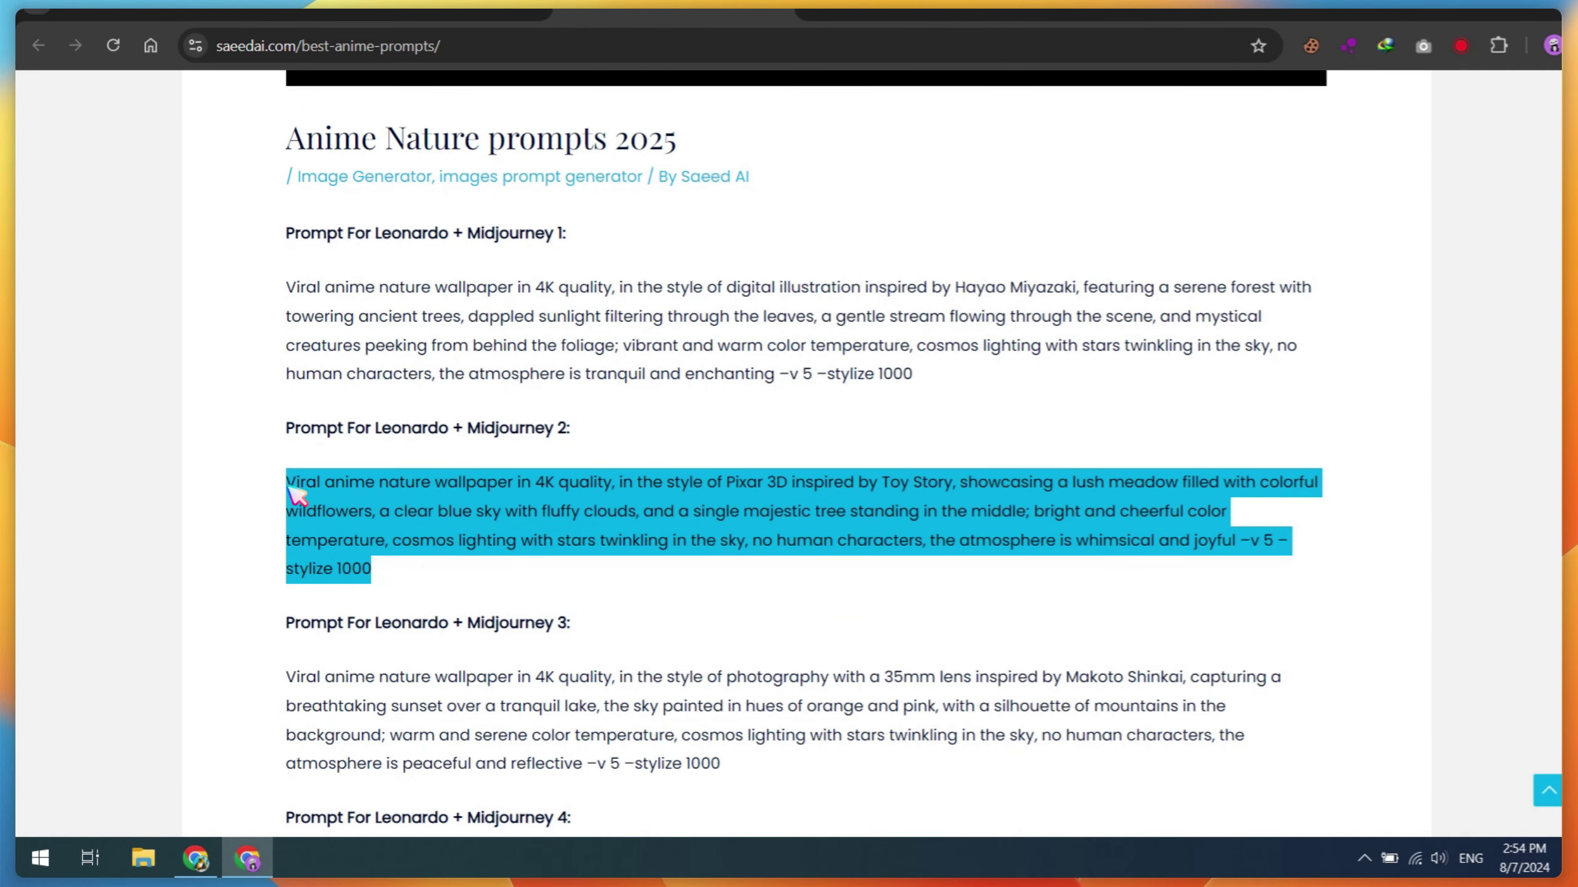
{"action": "left_click_drag", "start_coordinate": [805, 371], "coordinate": [298, 293]}
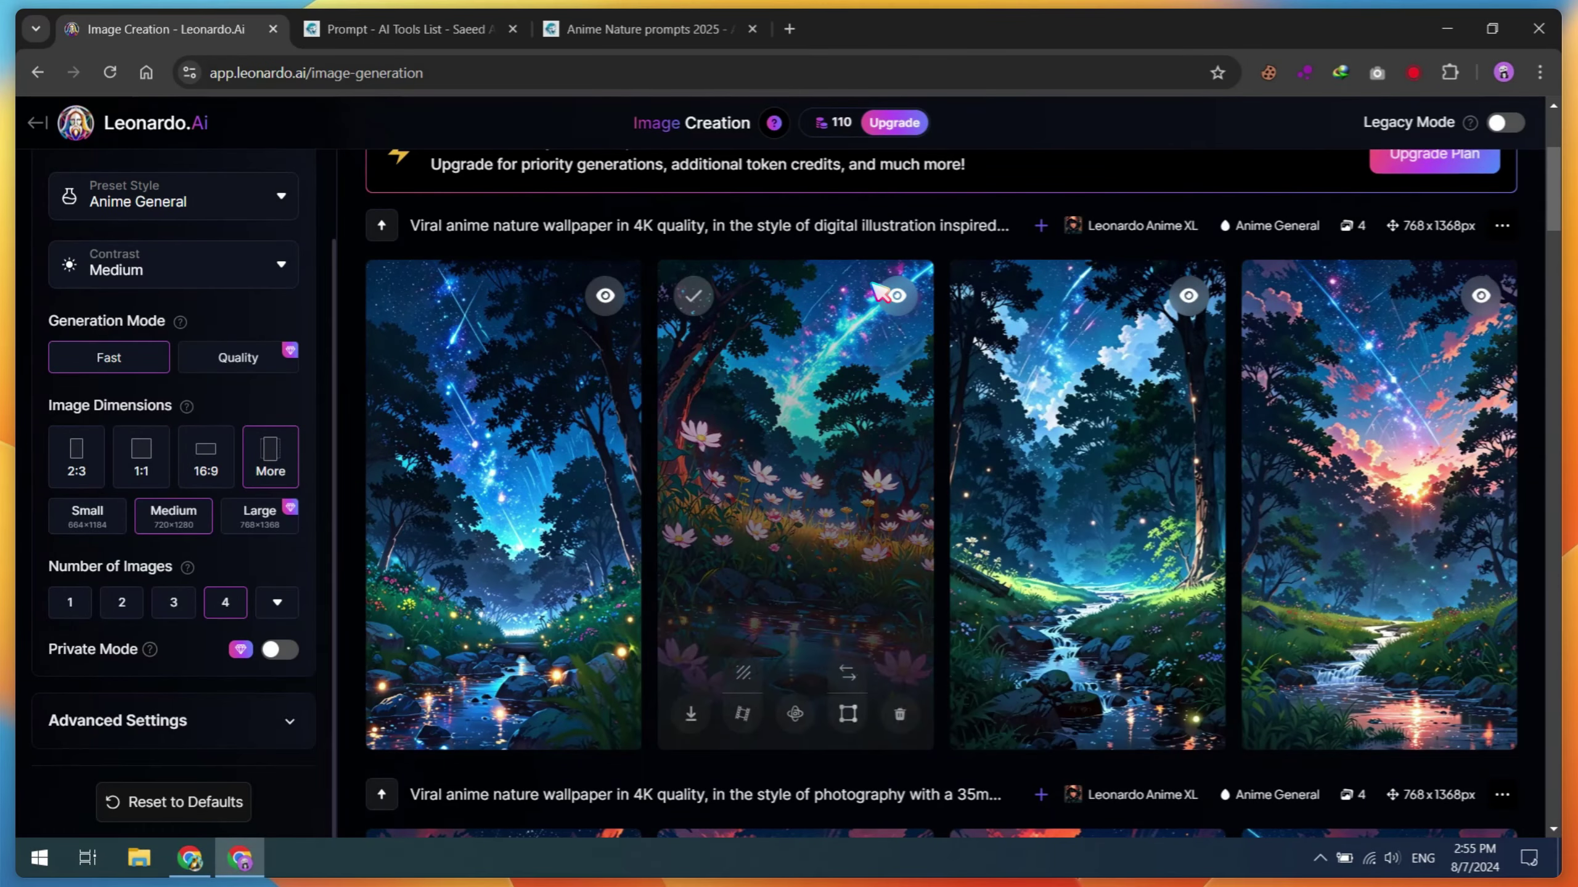
{"action": "scroll", "coordinate": [879, 293], "scroll_direction": "down", "scroll_amount": 2}
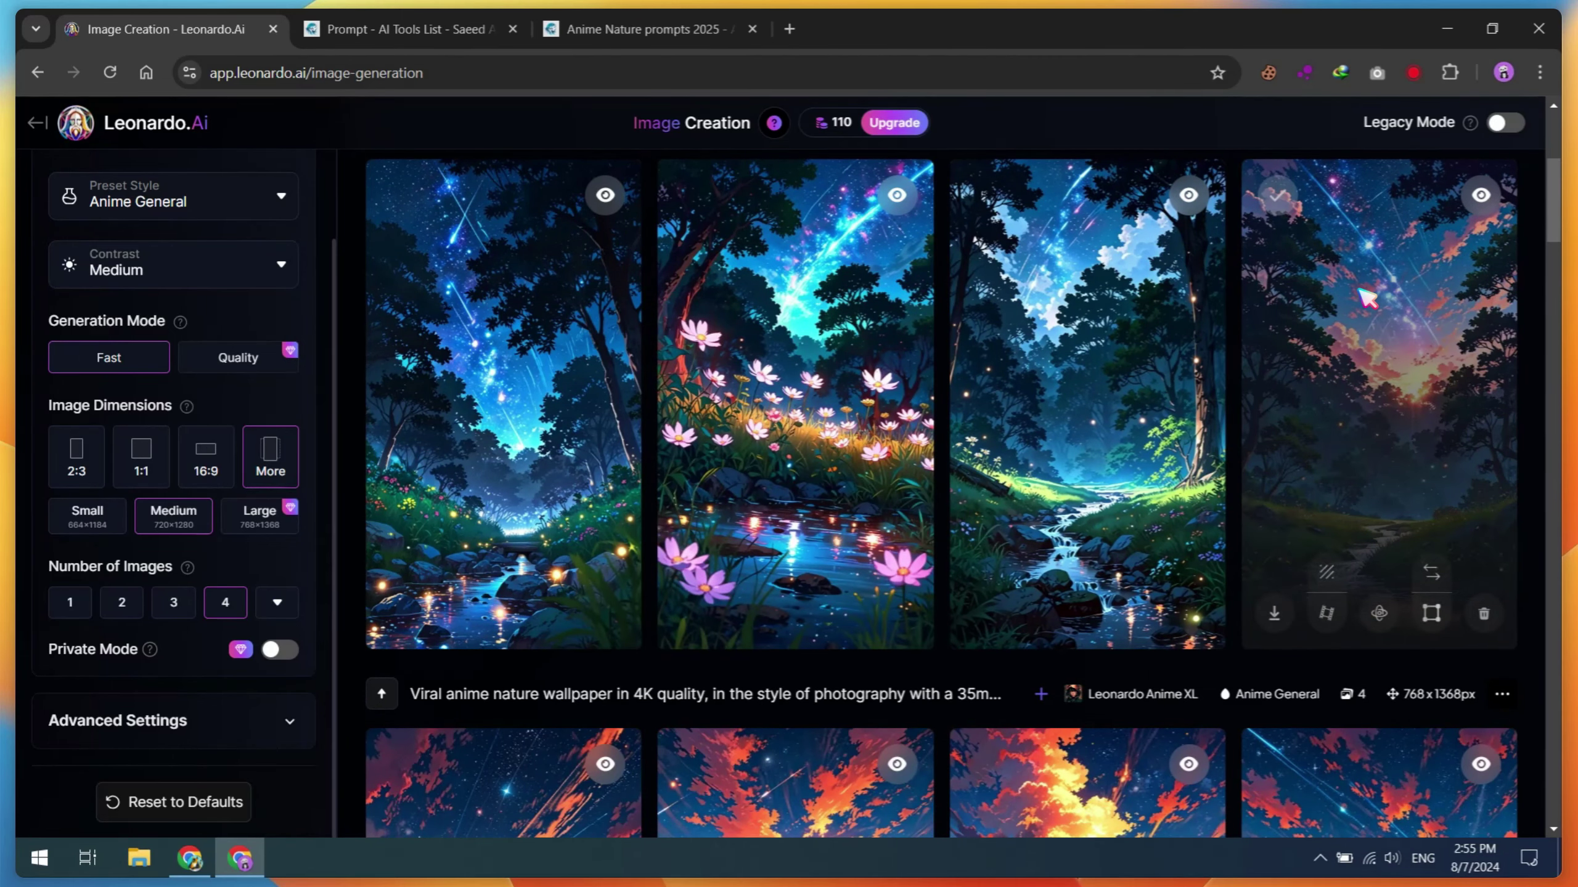
Download the sunset forest-stream image and close the enlarged view
{"action": "left_click", "coordinate": [1366, 297]}
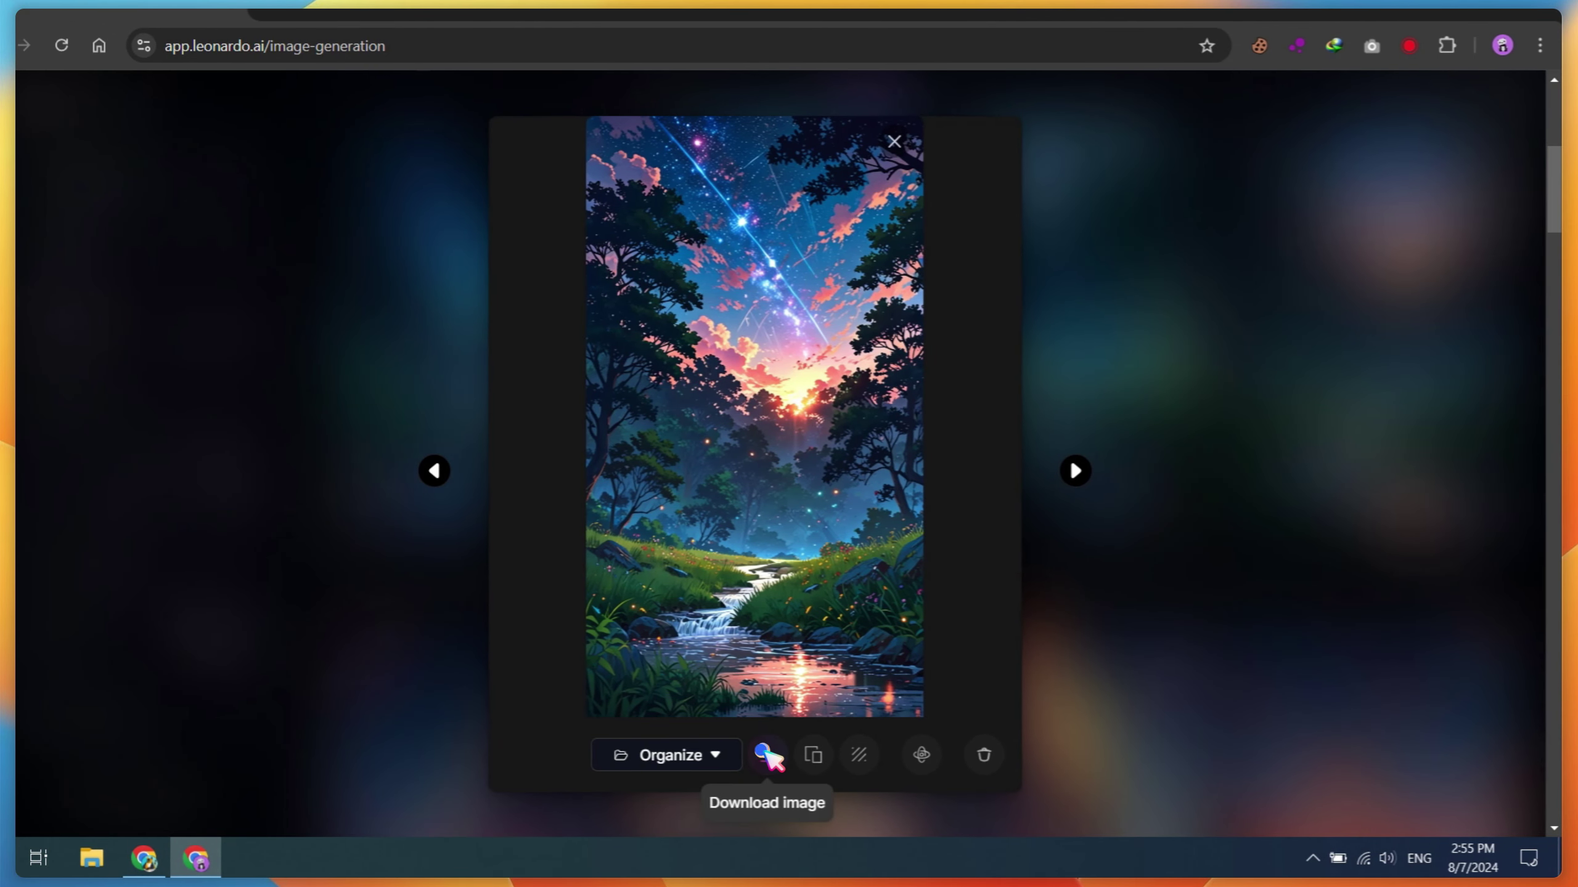
{"action": "left_click", "coordinate": [766, 752]}
{"action": "left_click", "coordinate": [647, 448]}
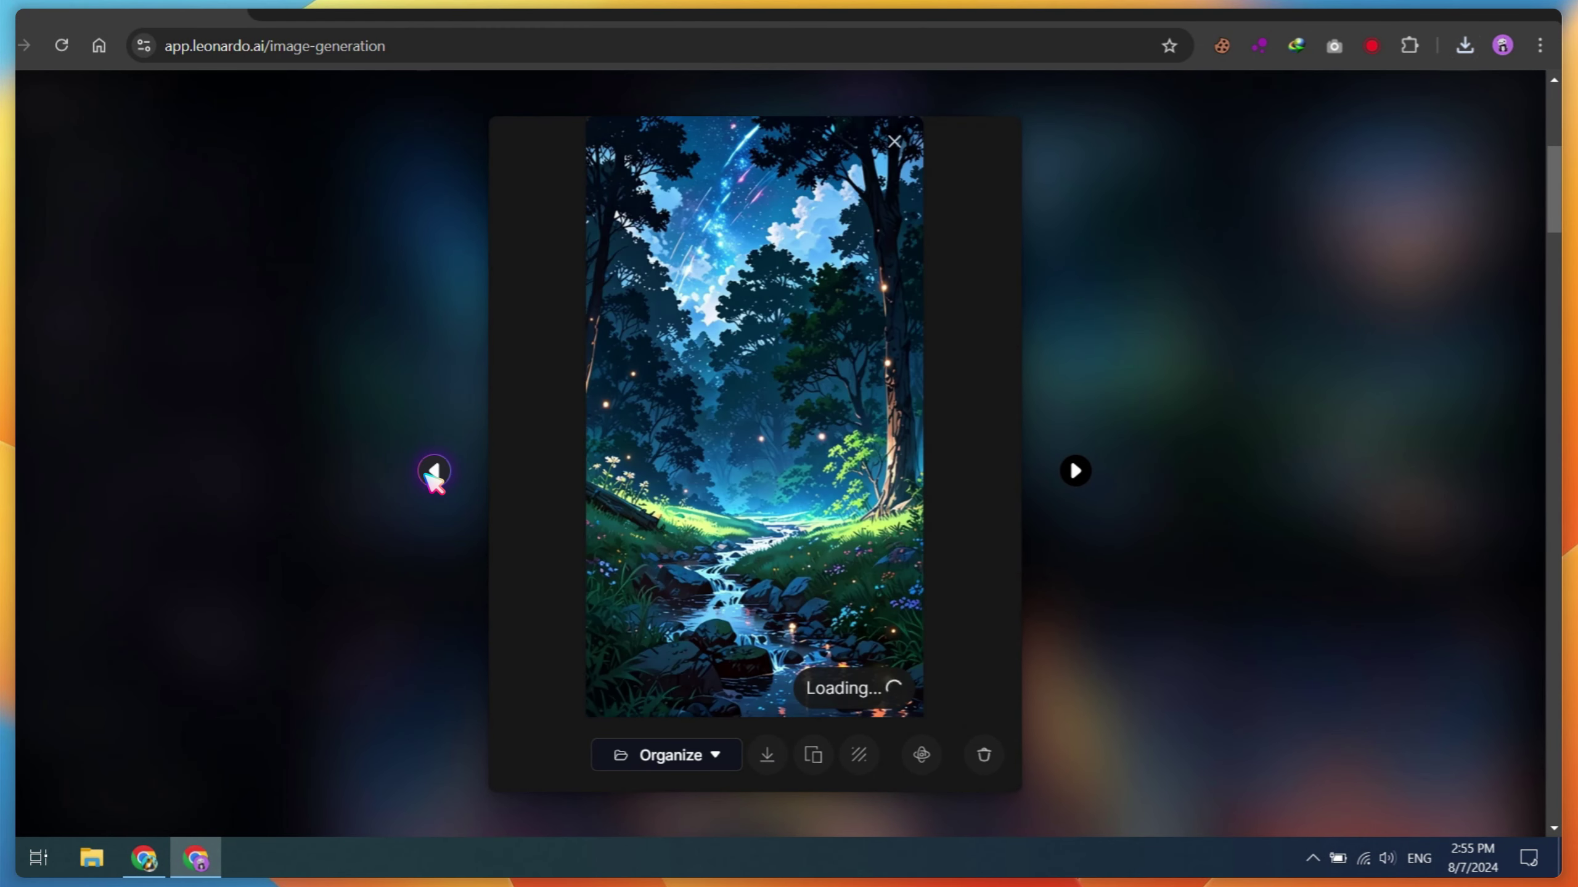
{"action": "left_click", "coordinate": [773, 755]}
{"action": "key", "text": "Return"}
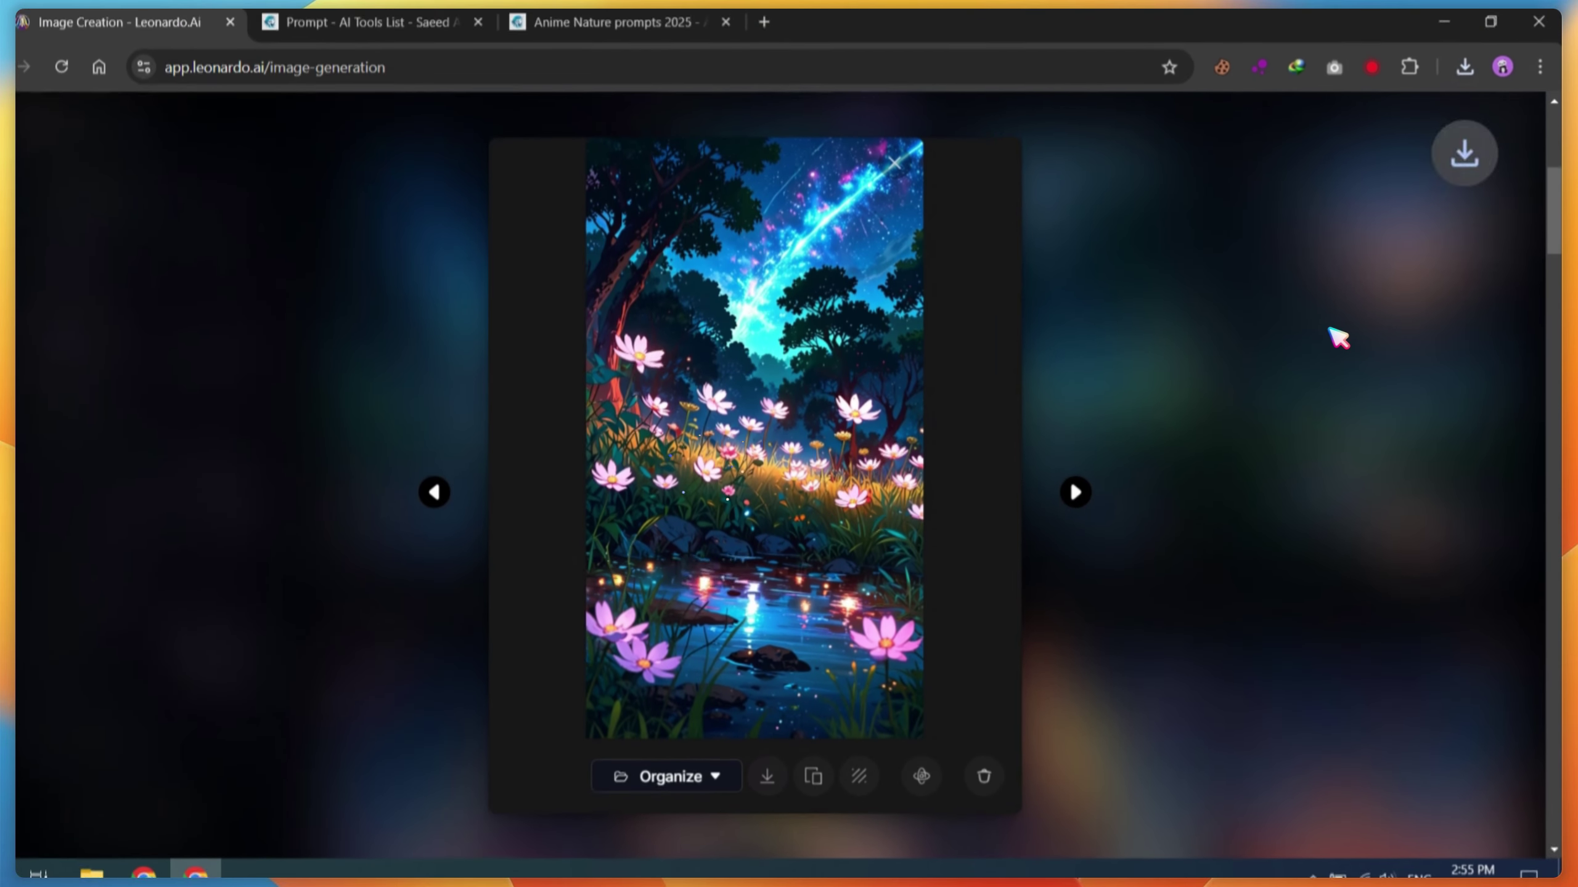
Generate a Motion video of the image with motion strength raised to 8
{"action": "left_click", "coordinate": [1338, 338]}
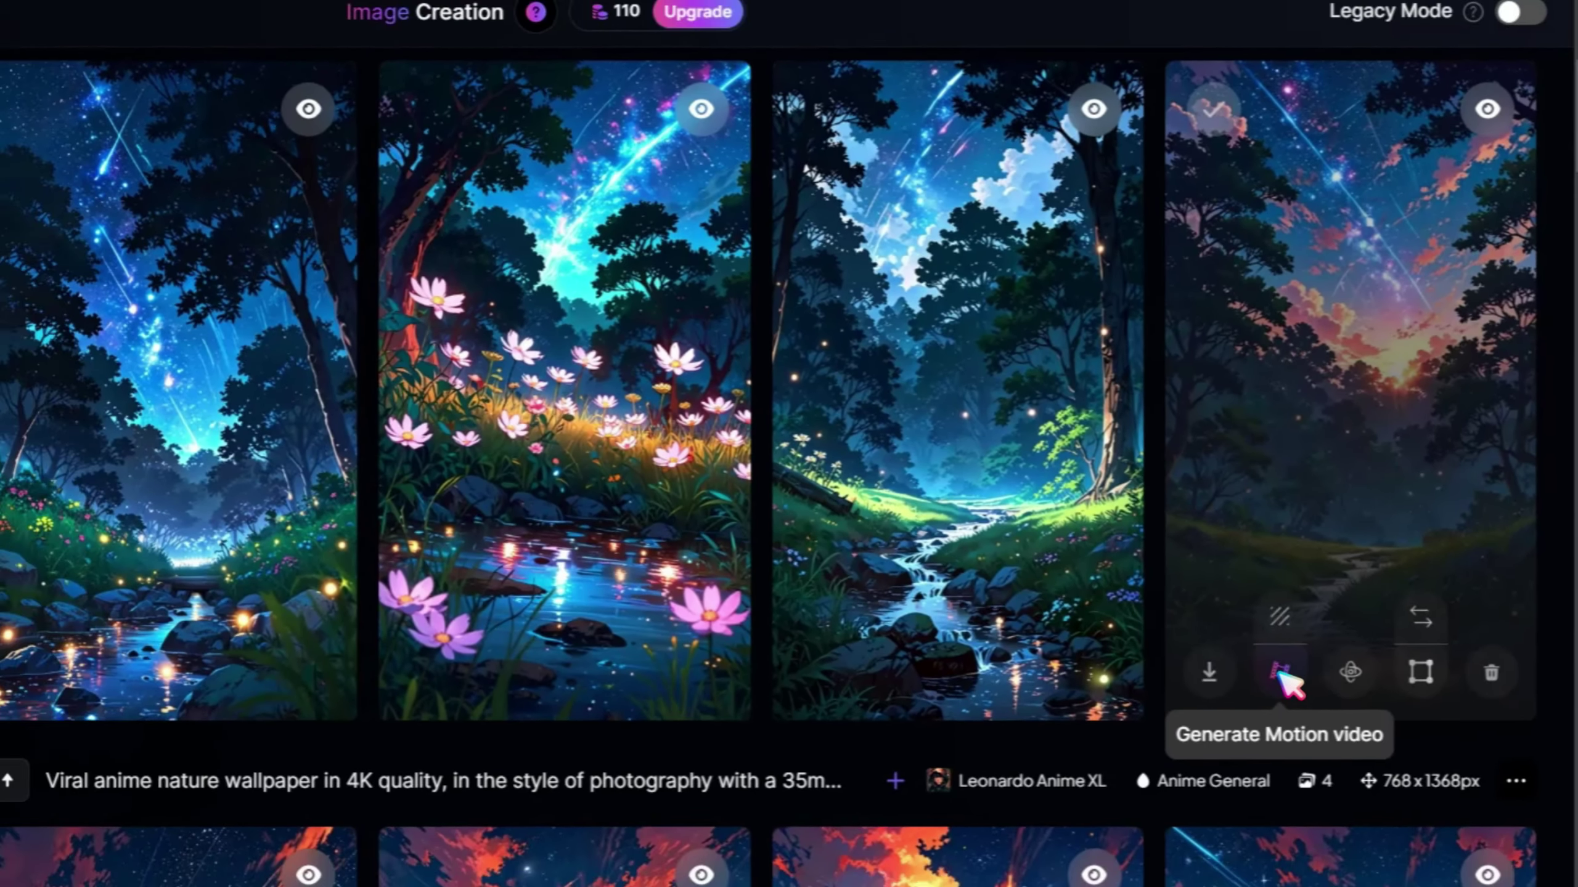
{"action": "left_click", "coordinate": [1264, 693]}
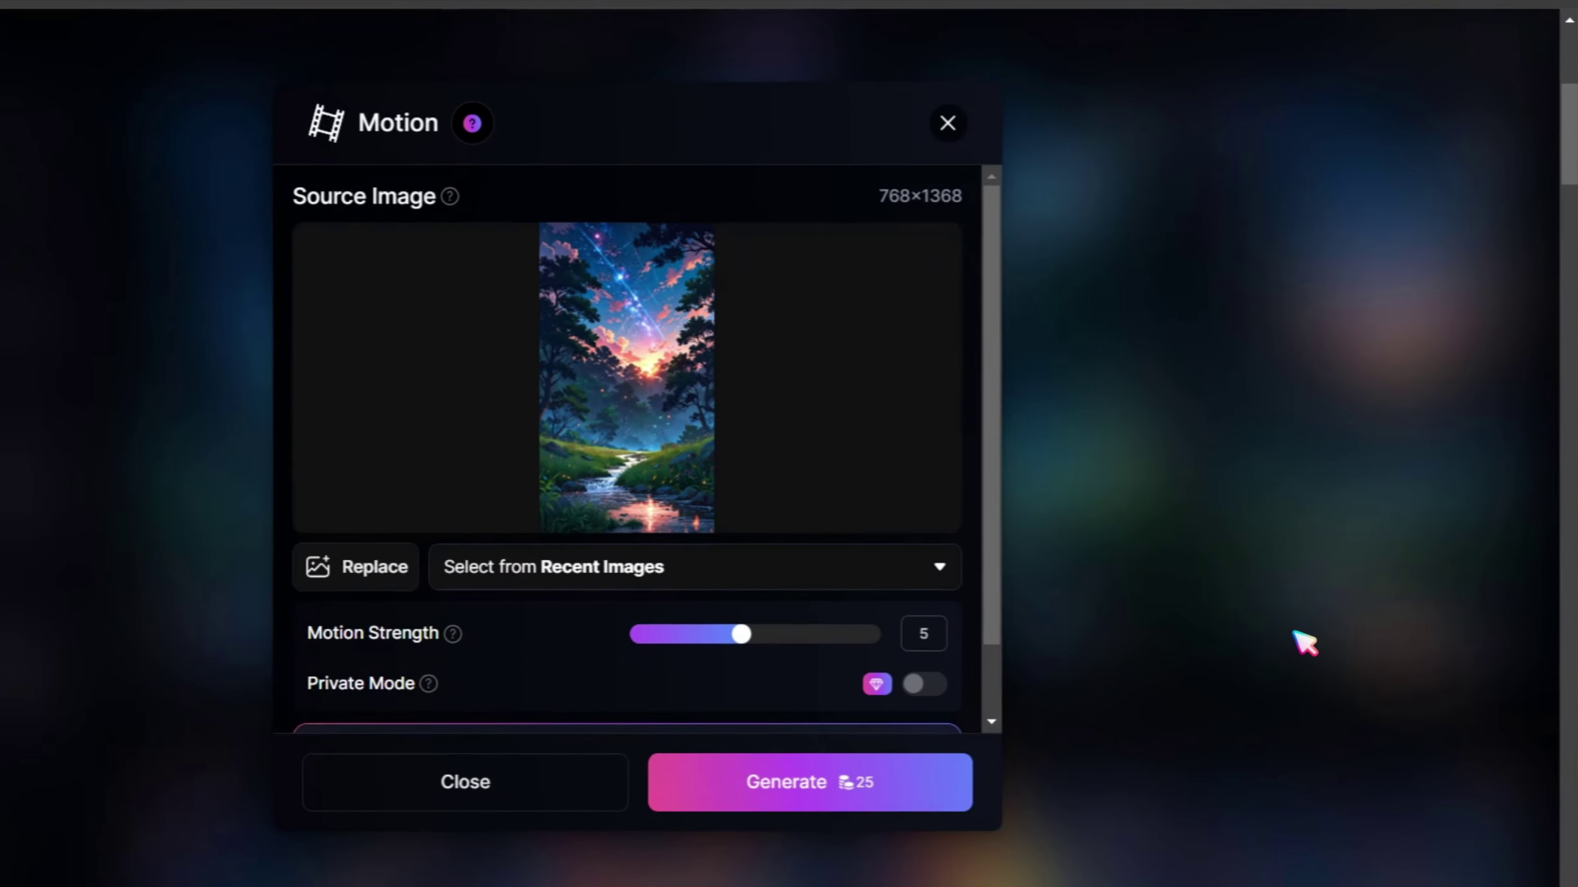
{"action": "scroll", "coordinate": [1053, 596], "scroll_direction": "down", "scroll_amount": 2}
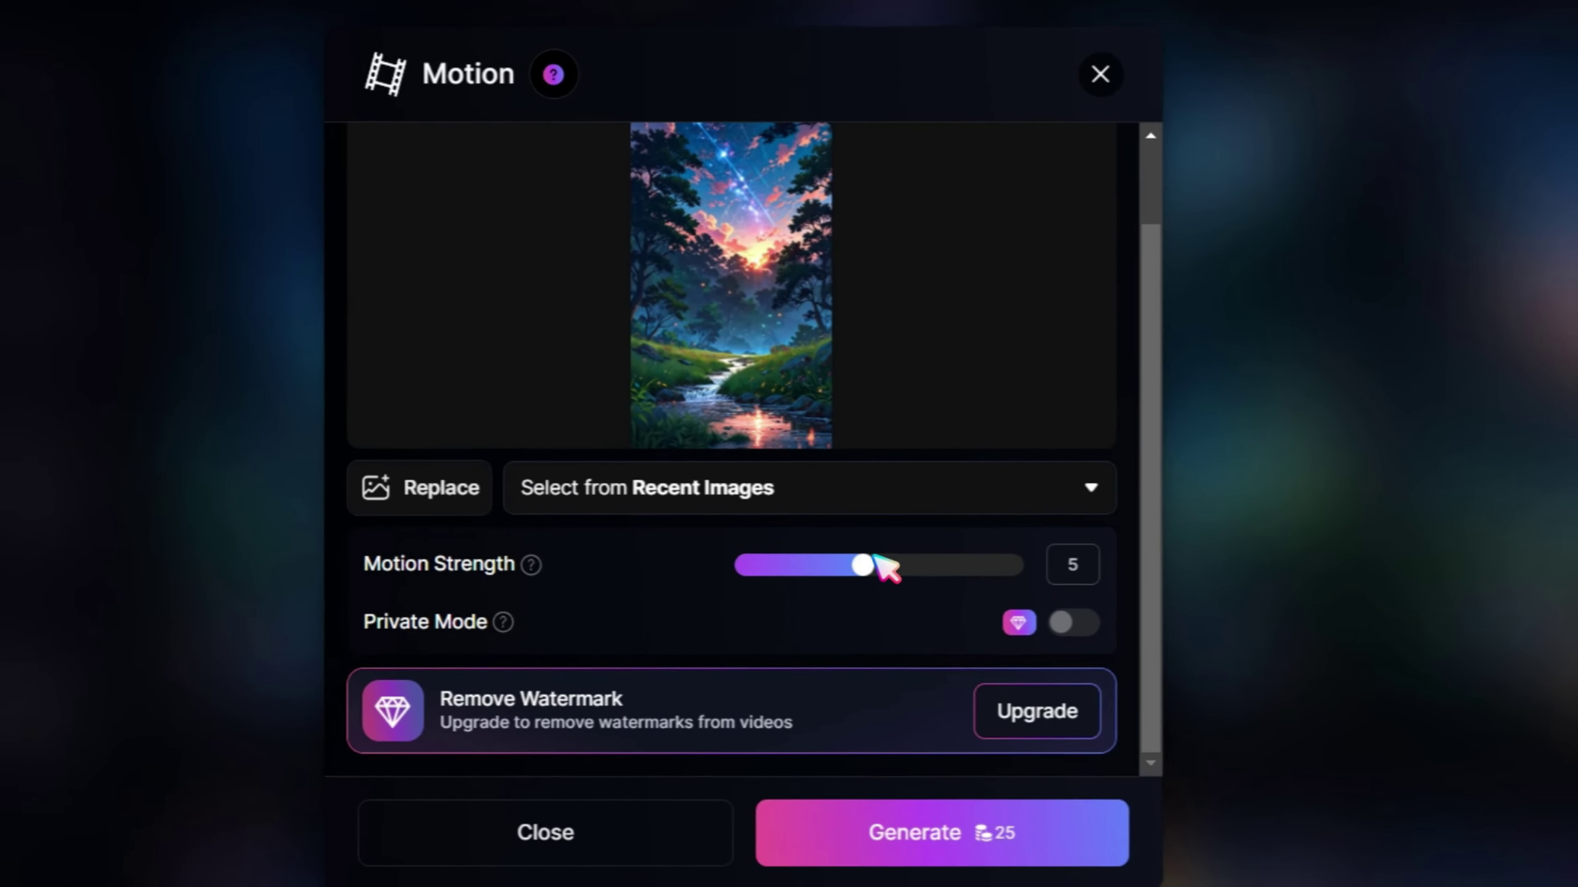
{"action": "left_click_drag", "start_coordinate": [857, 549], "coordinate": [927, 549]}
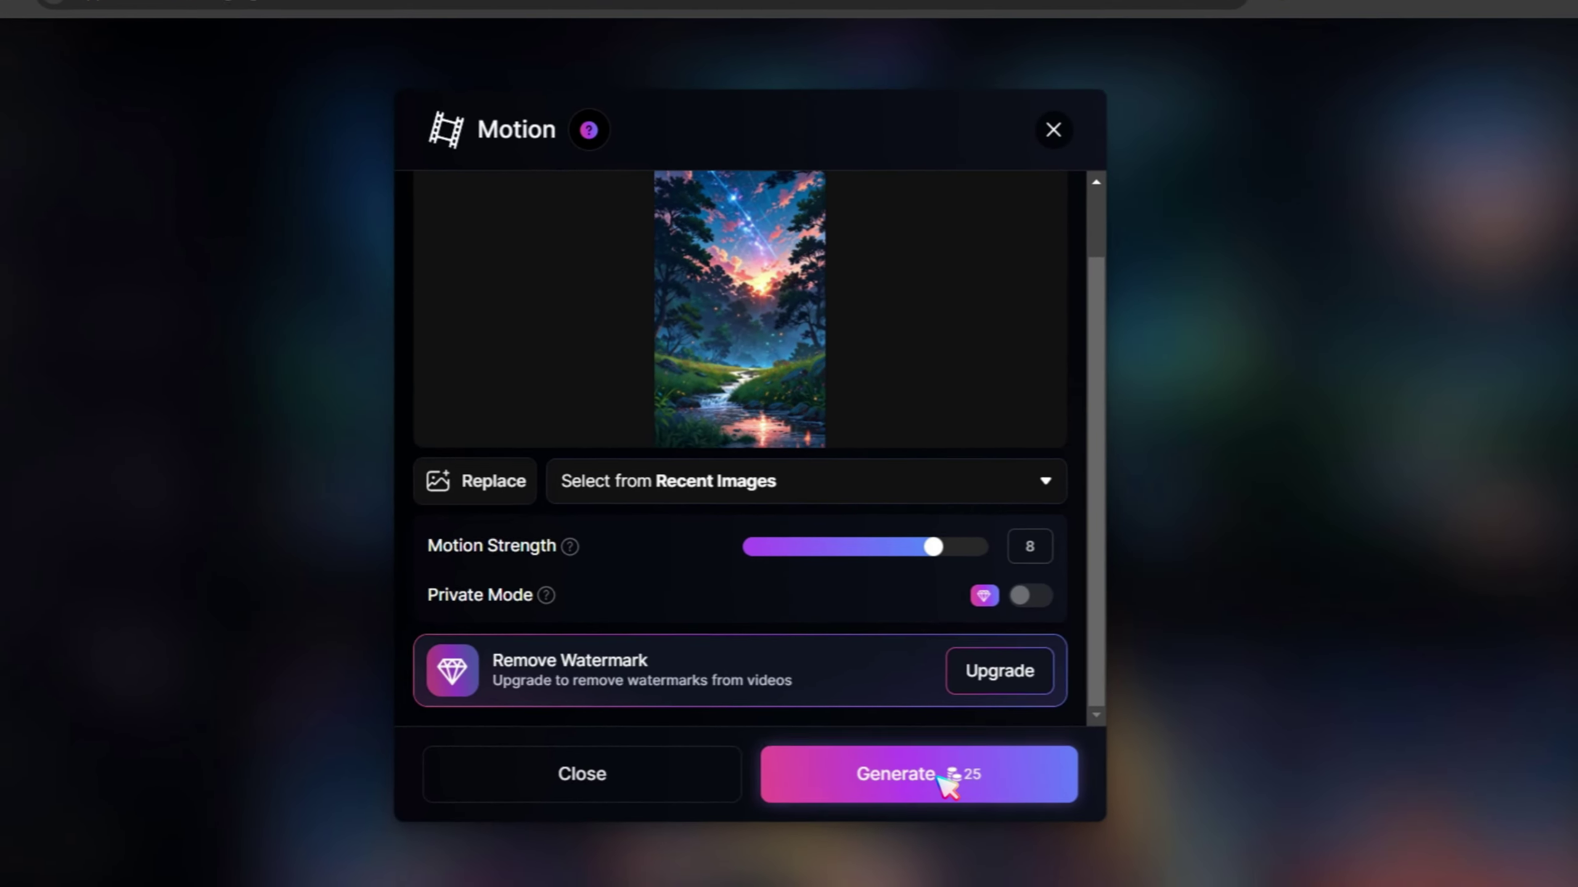
{"action": "left_click", "coordinate": [960, 805]}
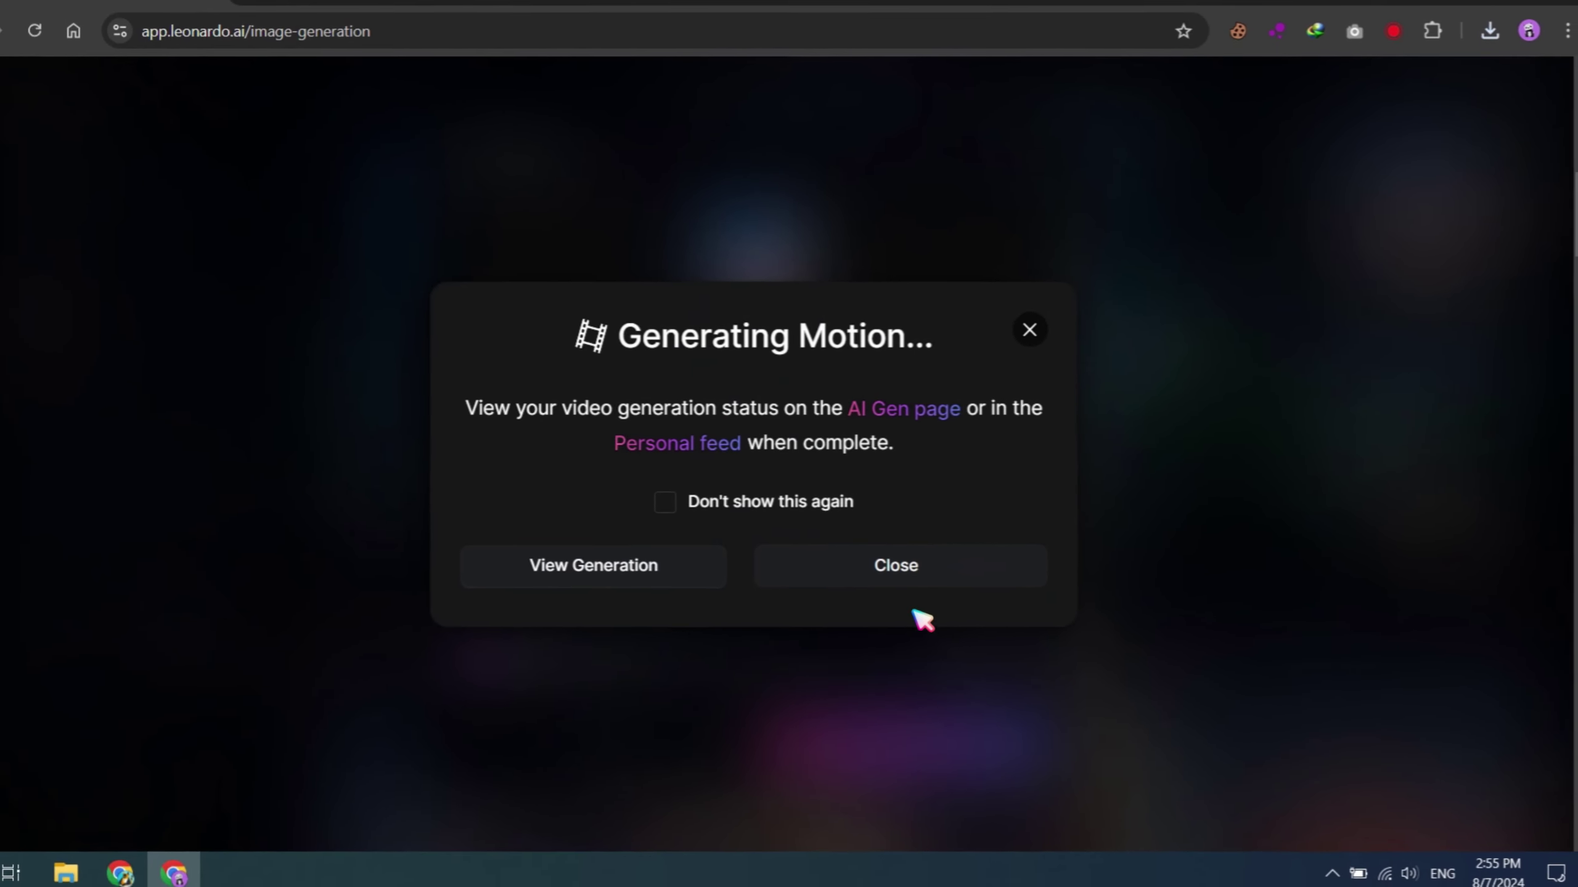
{"action": "left_click", "coordinate": [894, 578]}
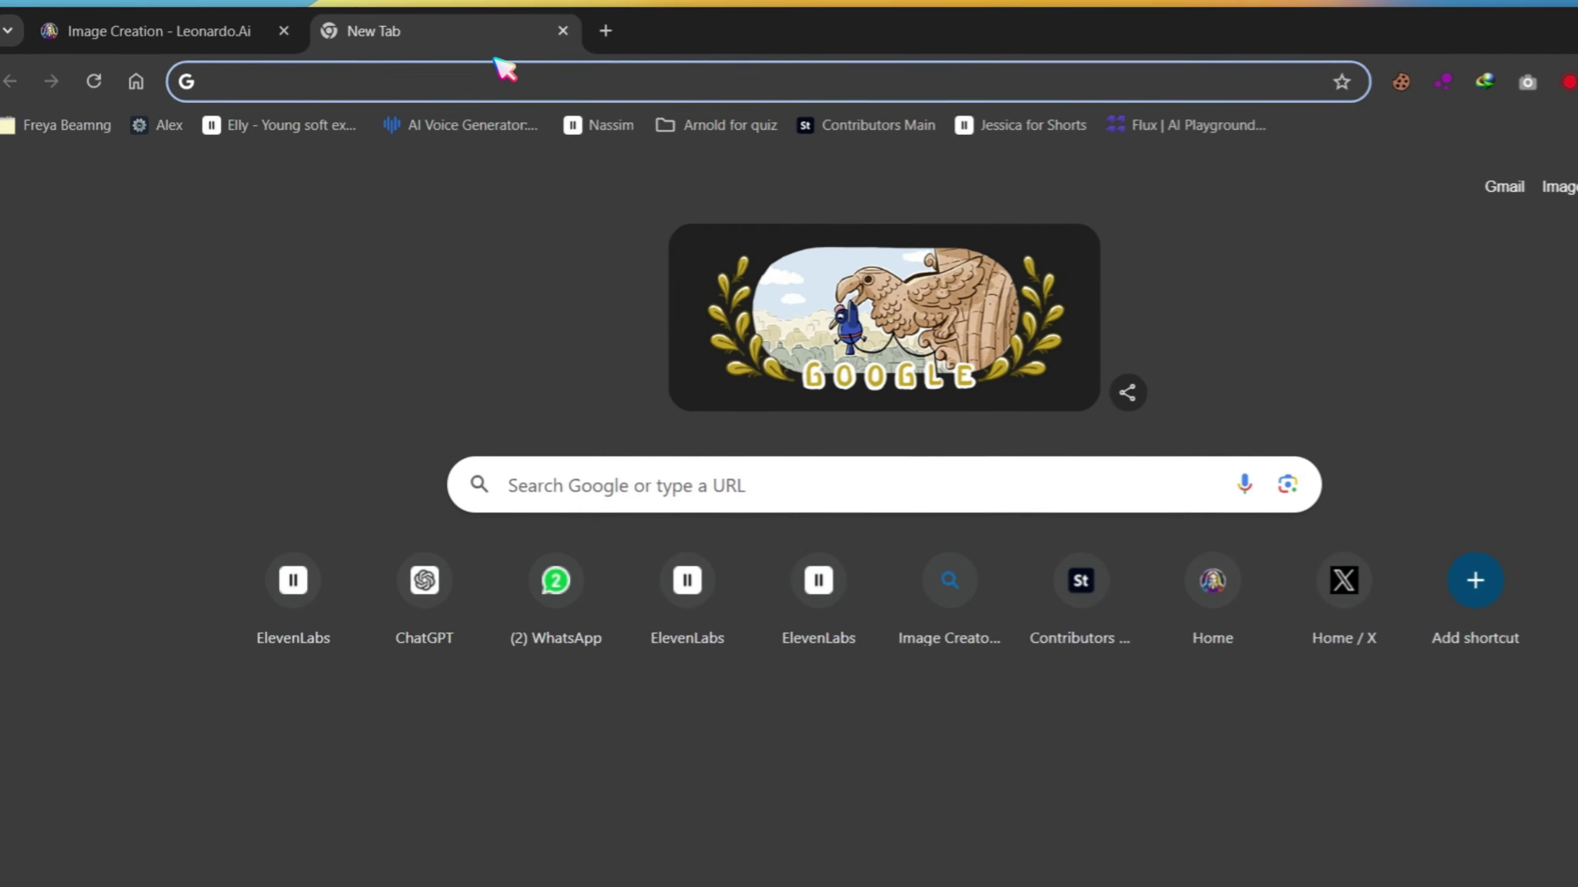
Search Google for klingai and open the klingai.com result
{"action": "type", "text": "klingai"}
{"action": "key", "text": "Return"}
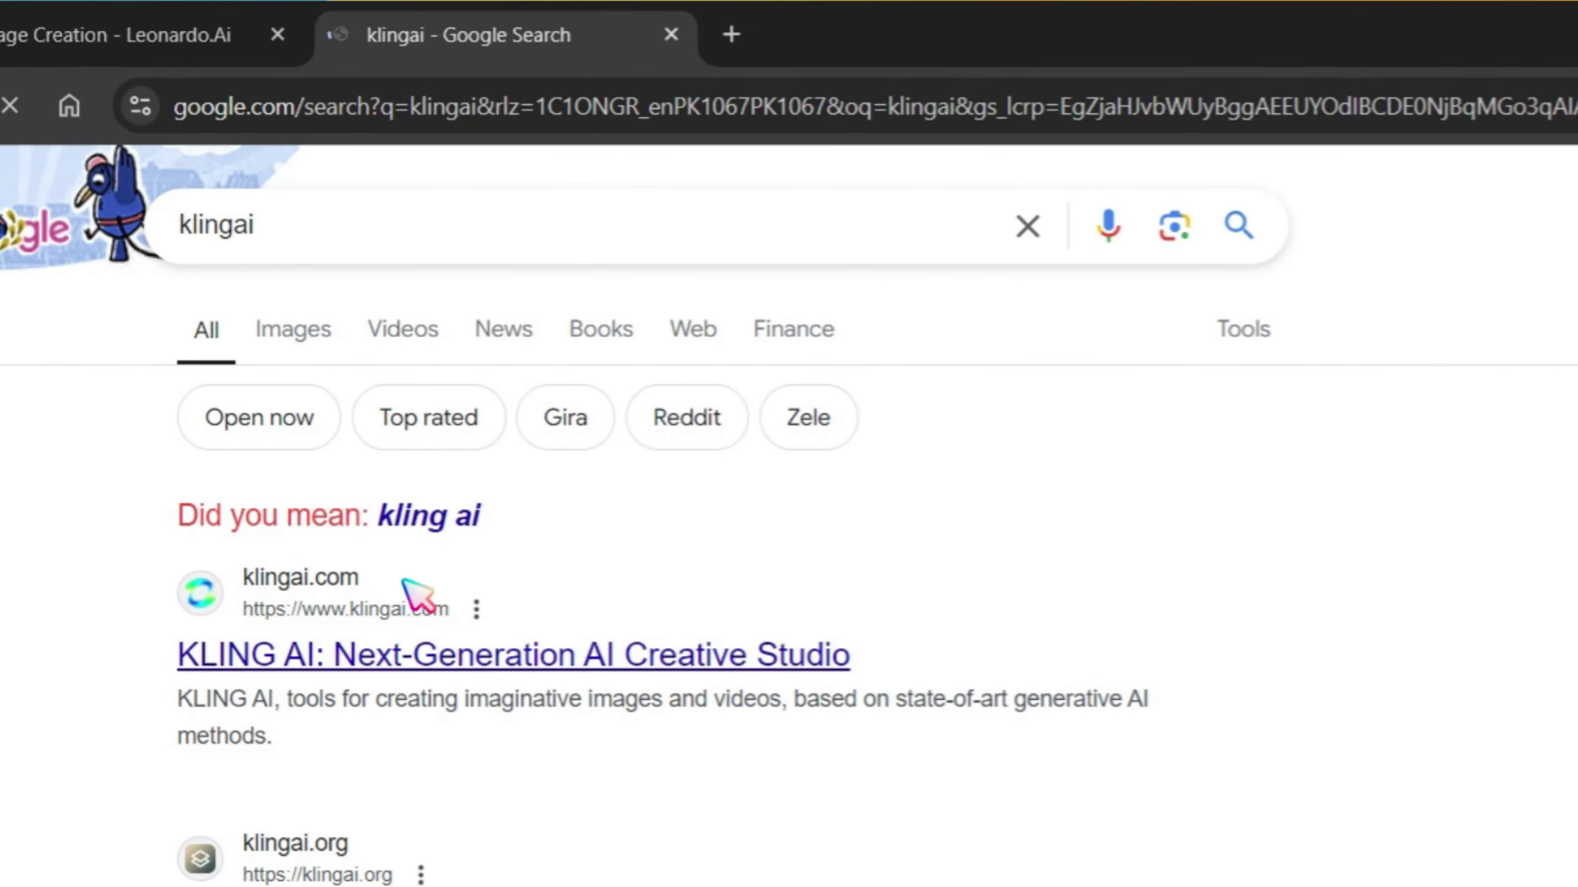
{"action": "left_click", "coordinate": [419, 654]}
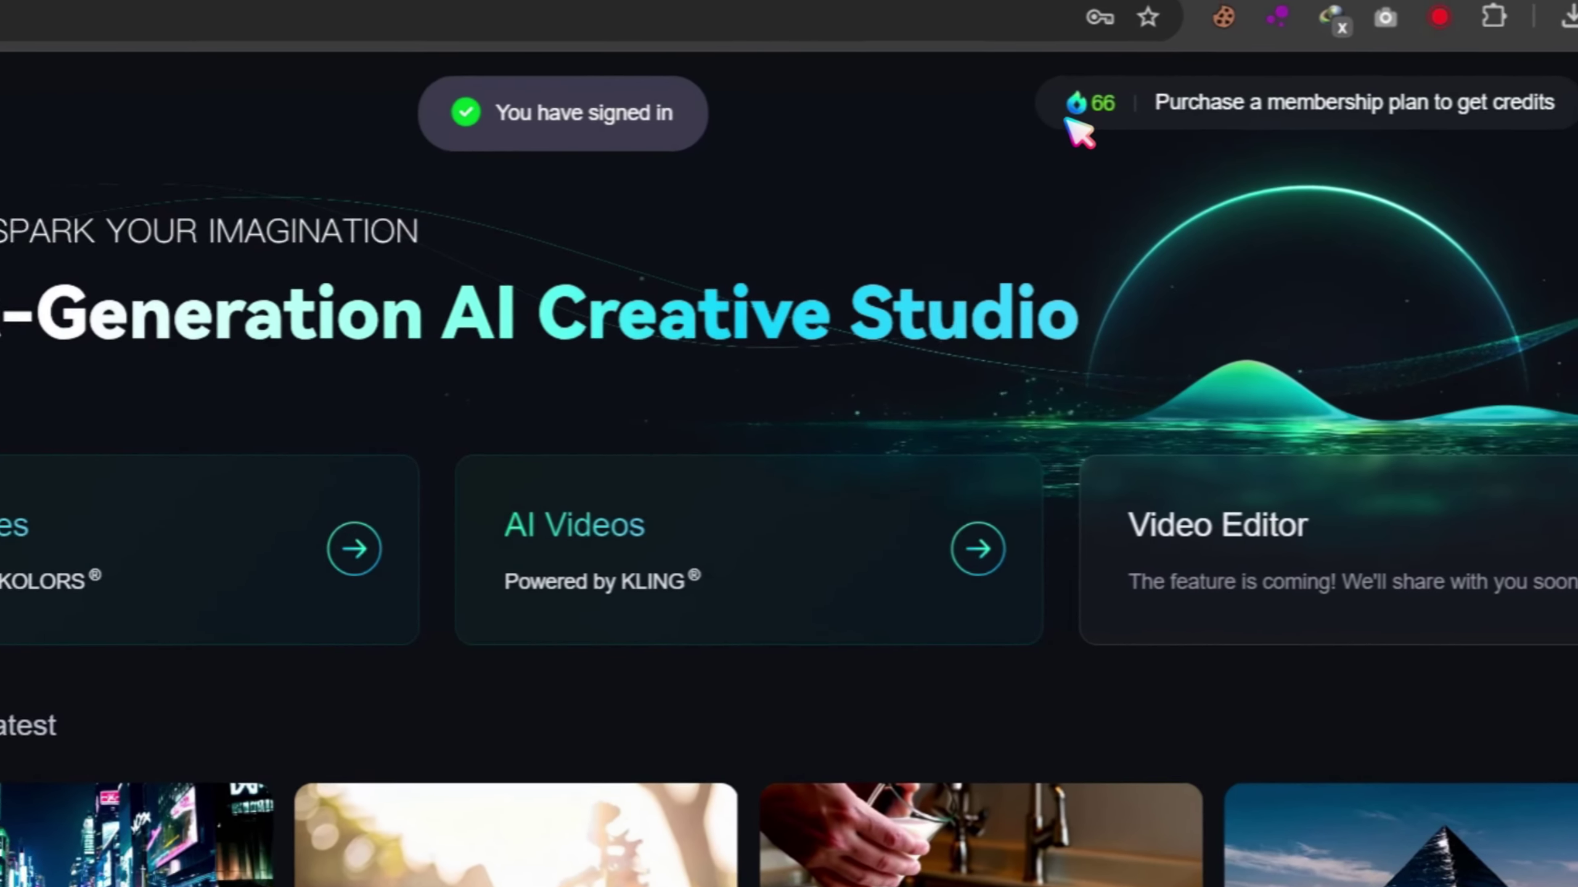
Get signed in on Kling AI and open the AI Videos creative space
{"action": "mouse_move", "coordinate": [1242, 135]}
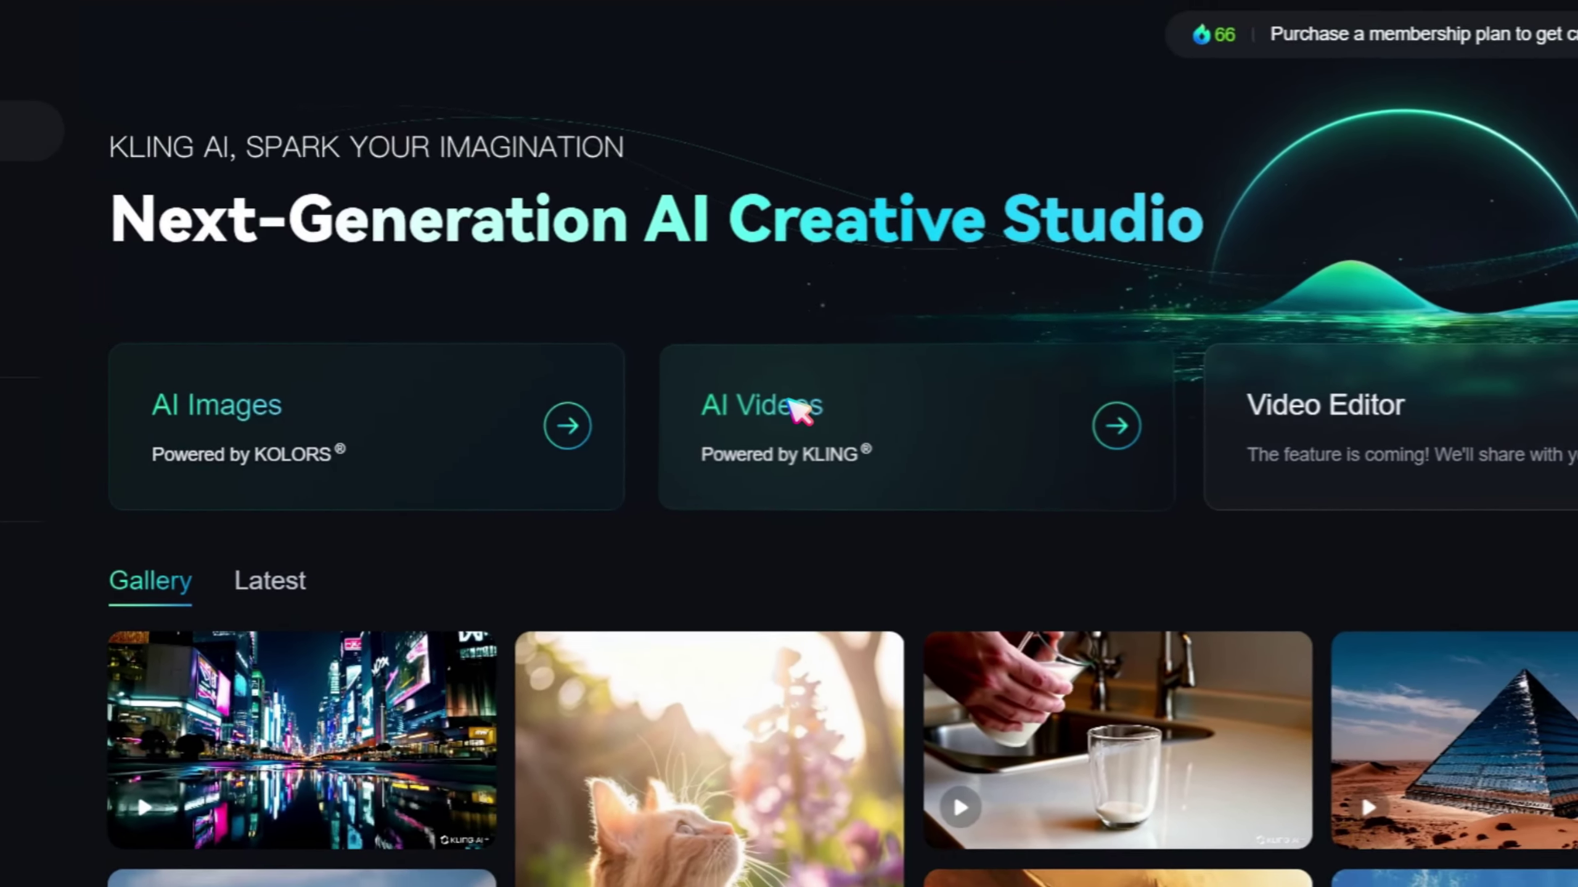
{"action": "left_click", "coordinate": [807, 414]}
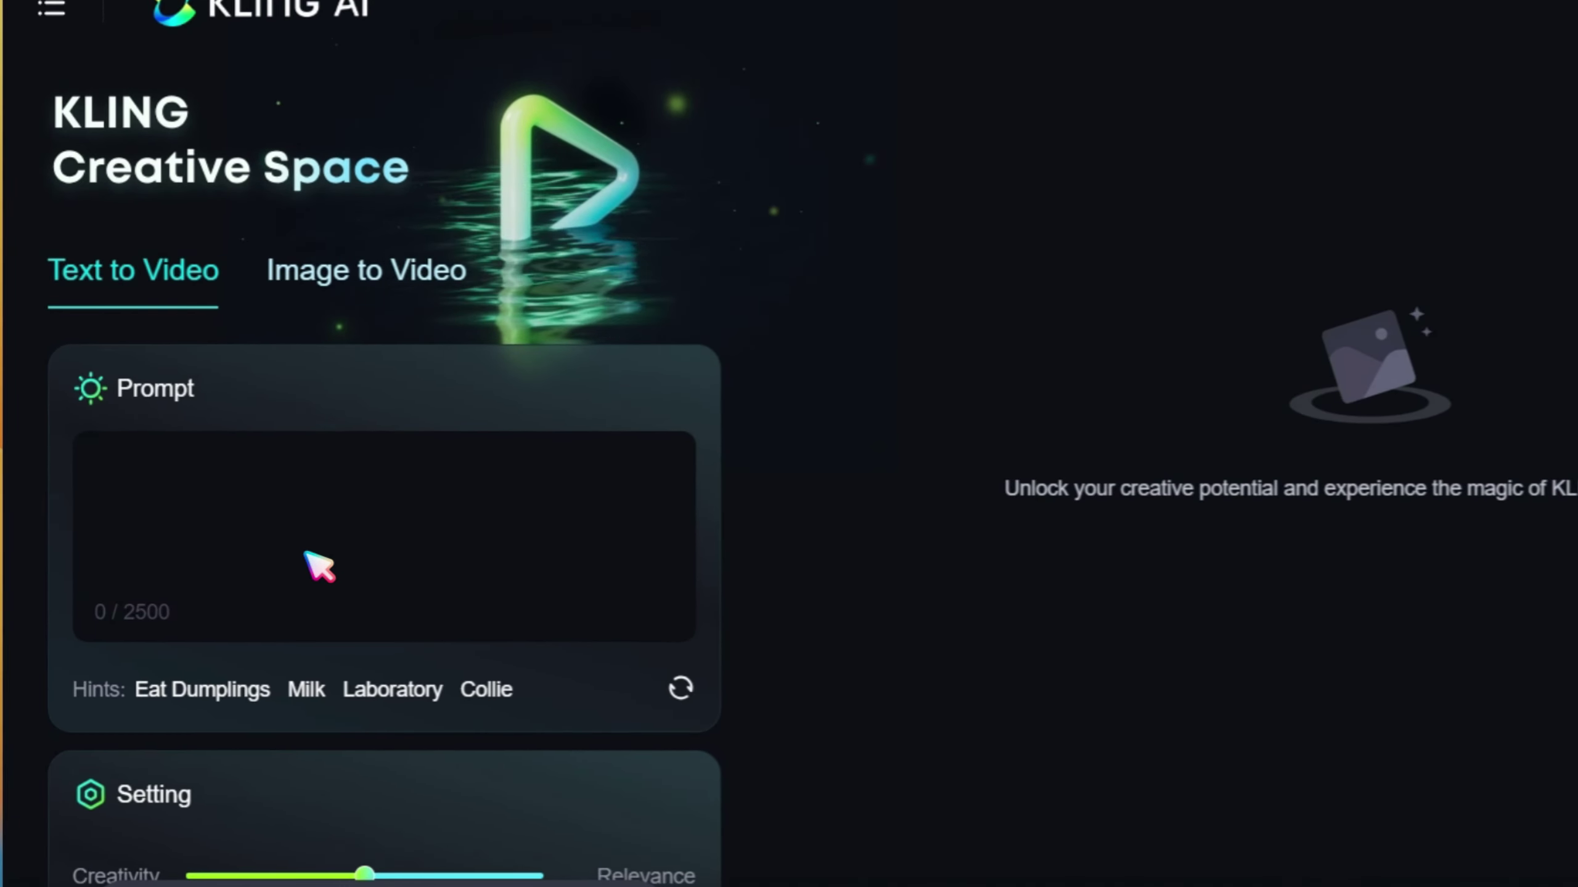
{"action": "scroll", "coordinate": [314, 556], "scroll_direction": "down", "scroll_amount": 5}
{"action": "scroll", "coordinate": [310, 540], "scroll_direction": "up", "scroll_amount": 5}
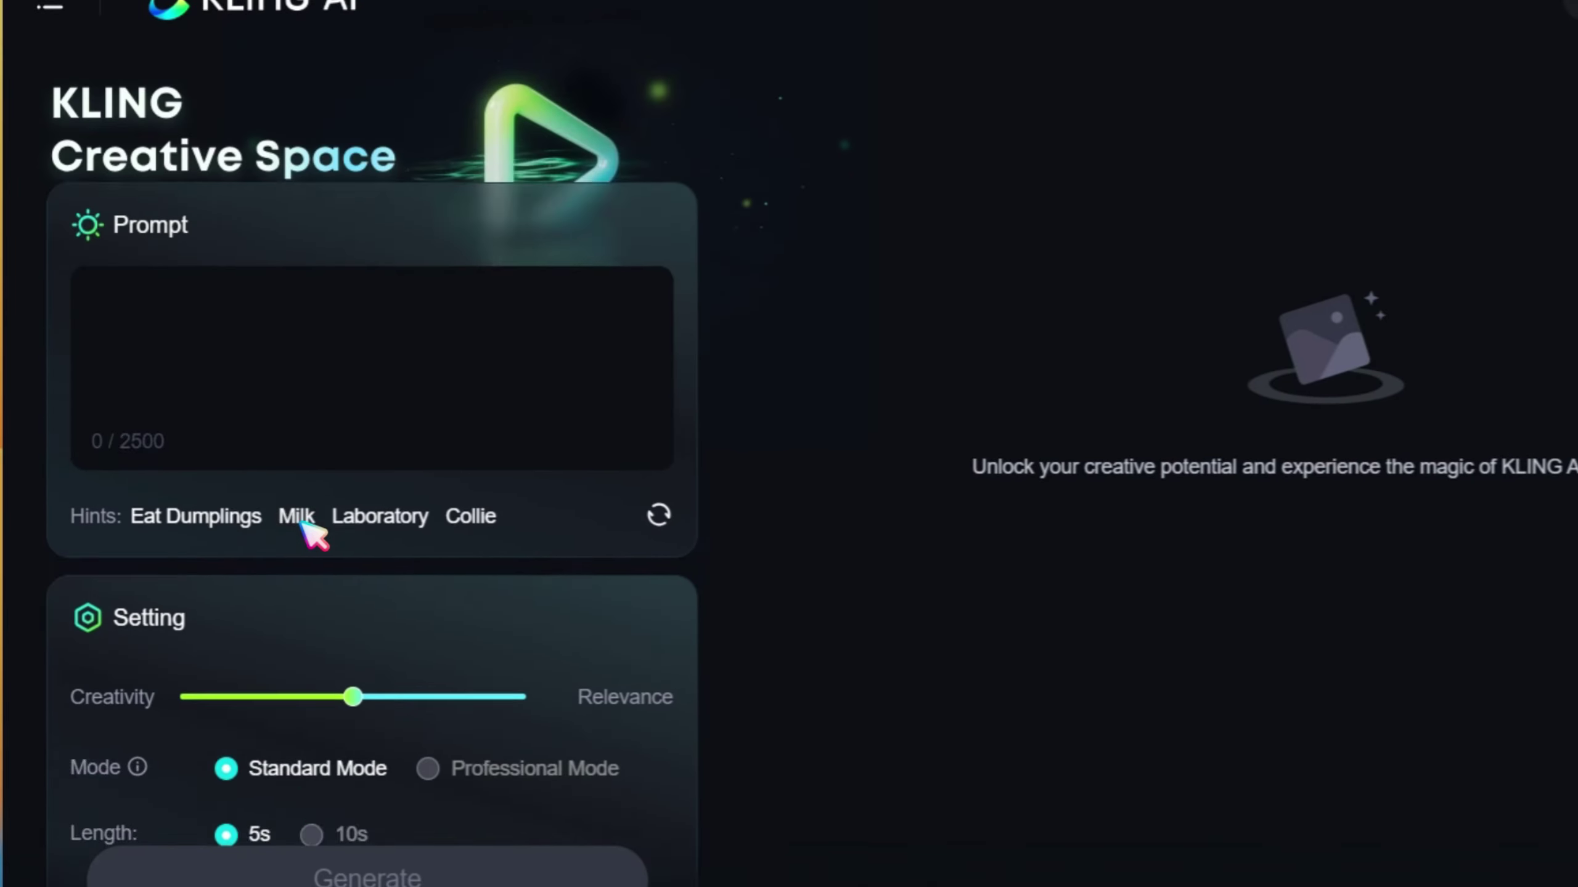
Switch to Image to Video and upload the starry forest image as the source
{"action": "left_click", "coordinate": [327, 273]}
{"action": "scroll", "coordinate": [407, 365], "scroll_direction": "down", "scroll_amount": 8}
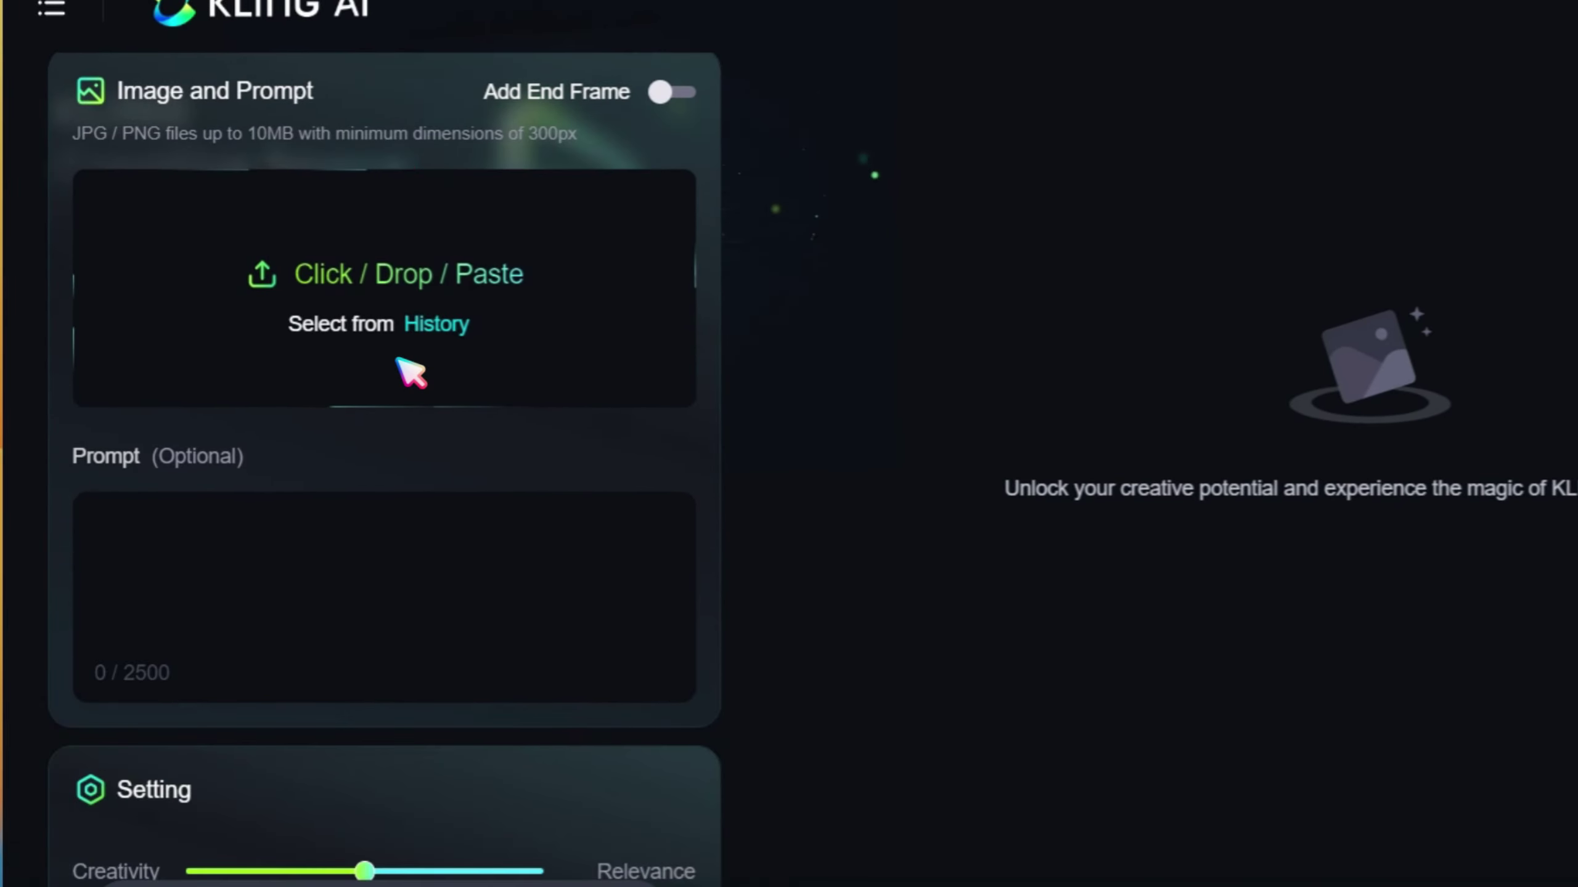
{"action": "scroll", "coordinate": [694, 452], "scroll_direction": "up", "scroll_amount": 5}
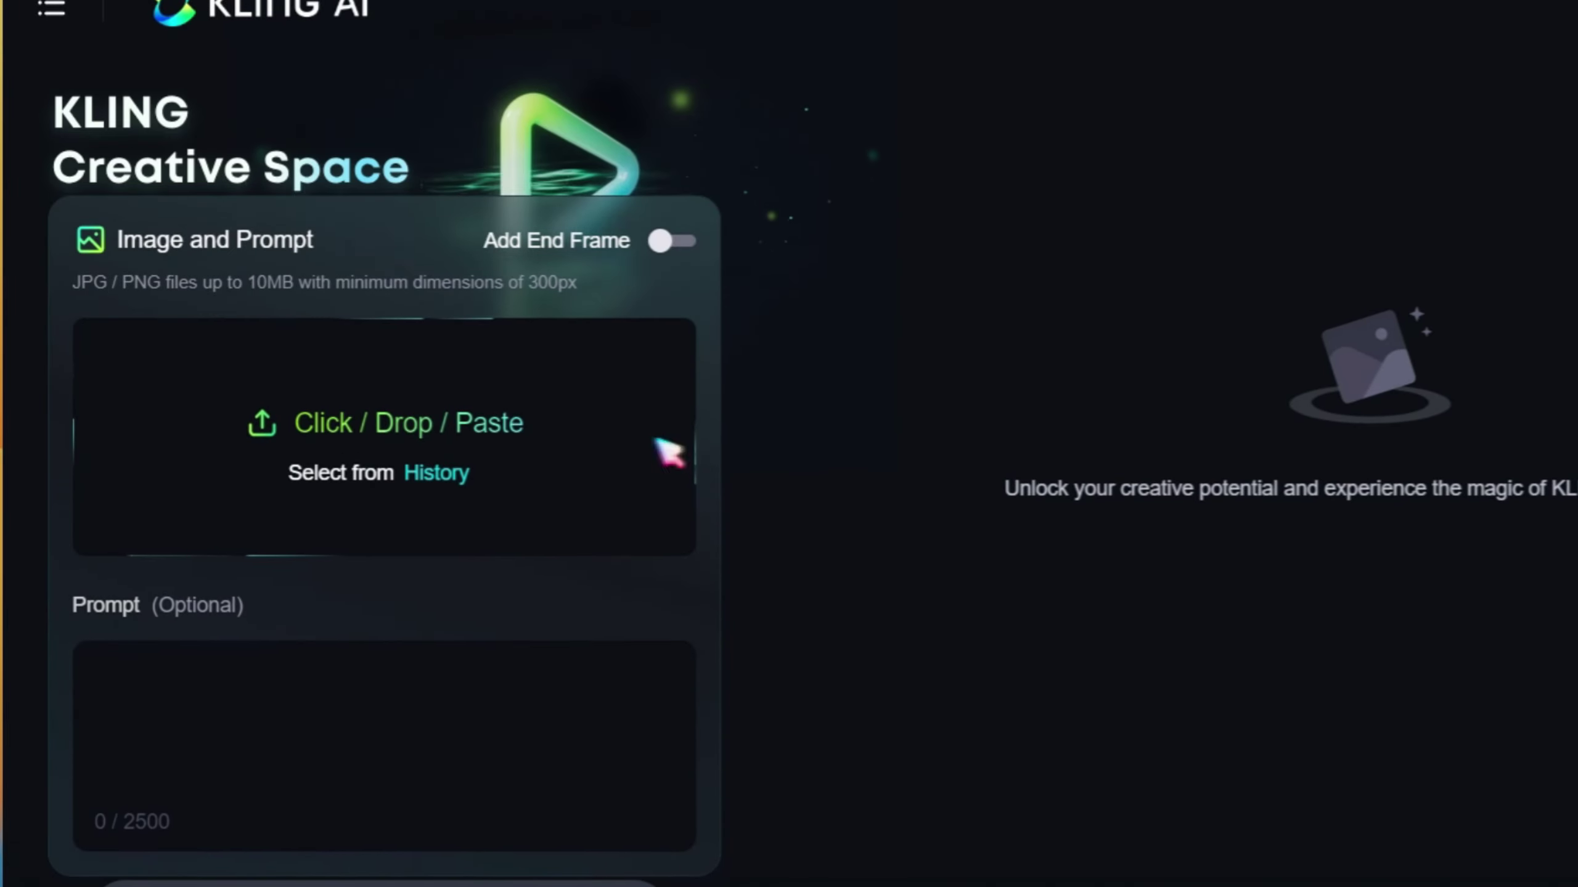
{"action": "left_click", "coordinate": [452, 418]}
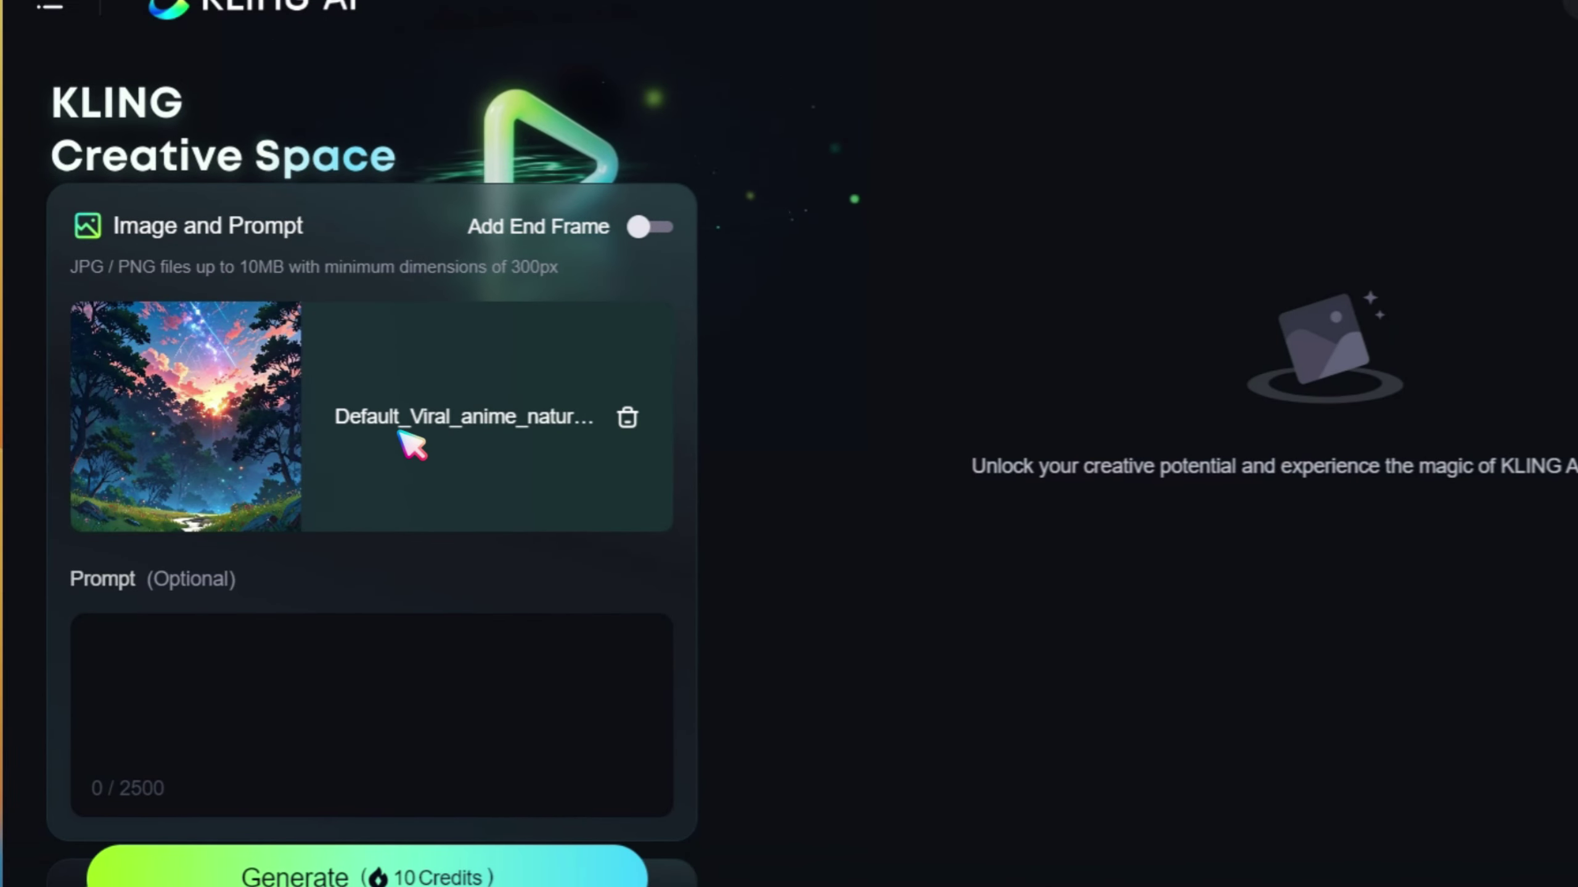
{"action": "scroll", "coordinate": [289, 549], "scroll_direction": "down", "scroll_amount": 3}
Enter the prompt 'moving sky and star' and start generating the video
{"action": "left_click", "coordinate": [282, 529]}
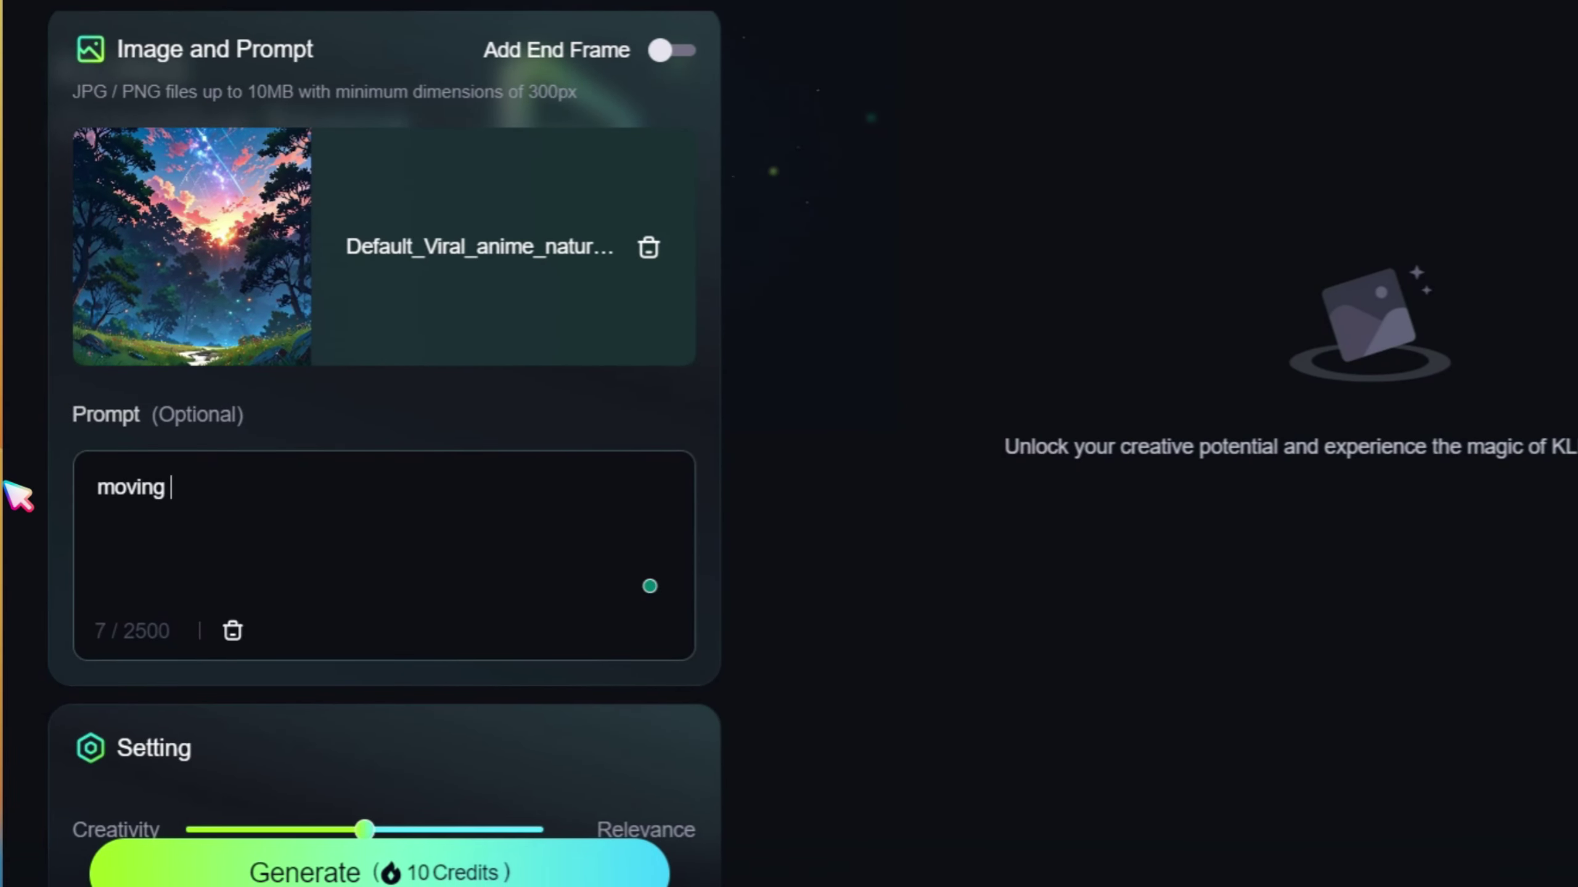
{"action": "type", "text": "moving sky and start"}
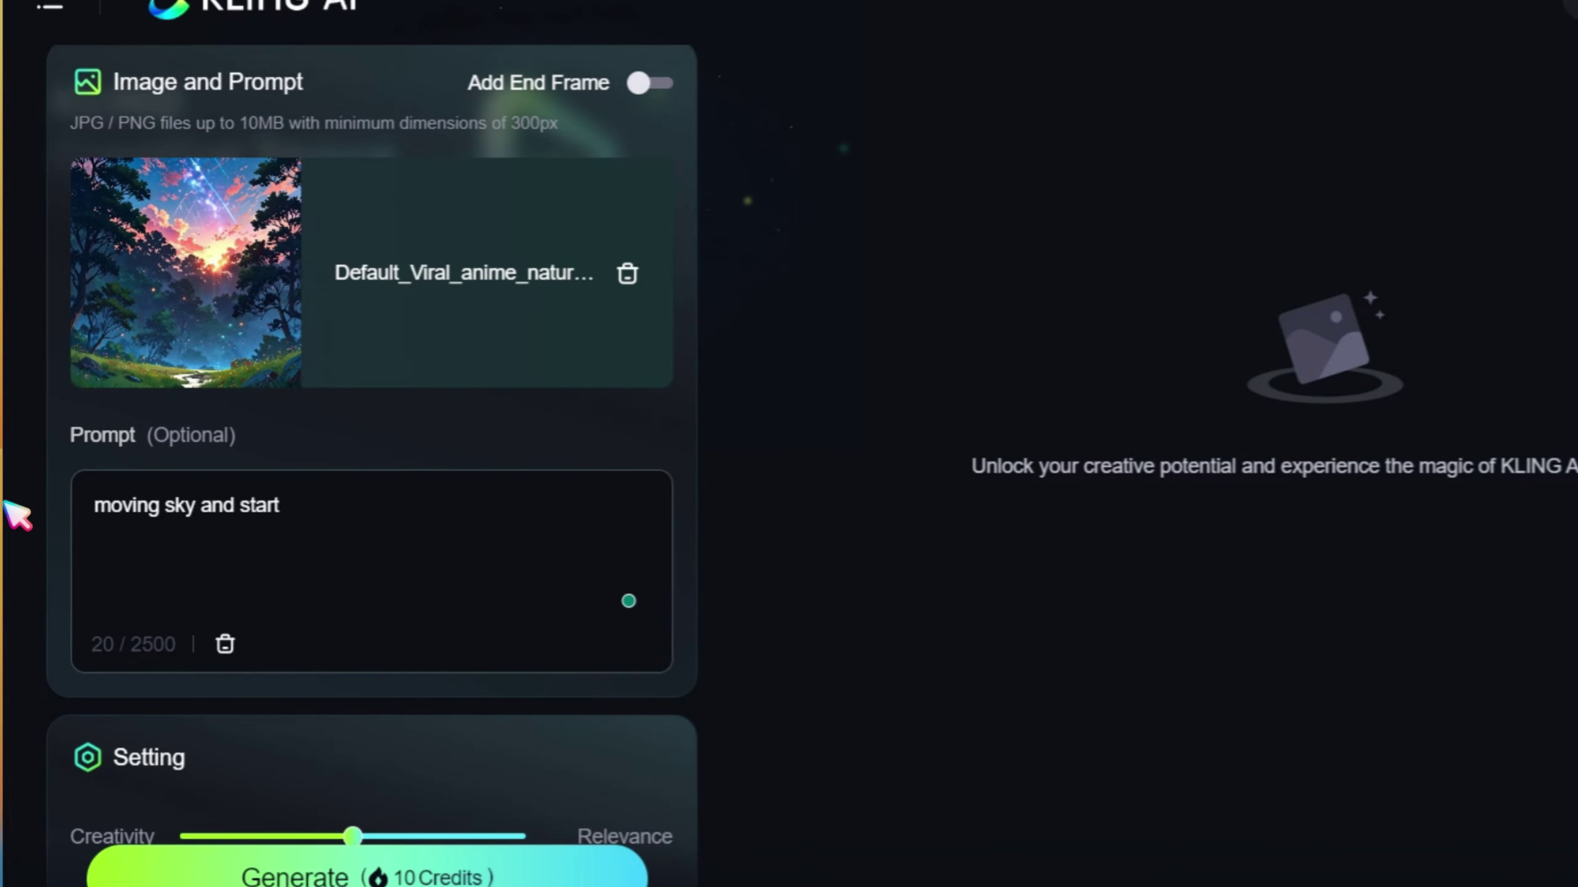
{"action": "key", "text": "BackSpace"}
{"action": "key", "text": "ctrl+a"}
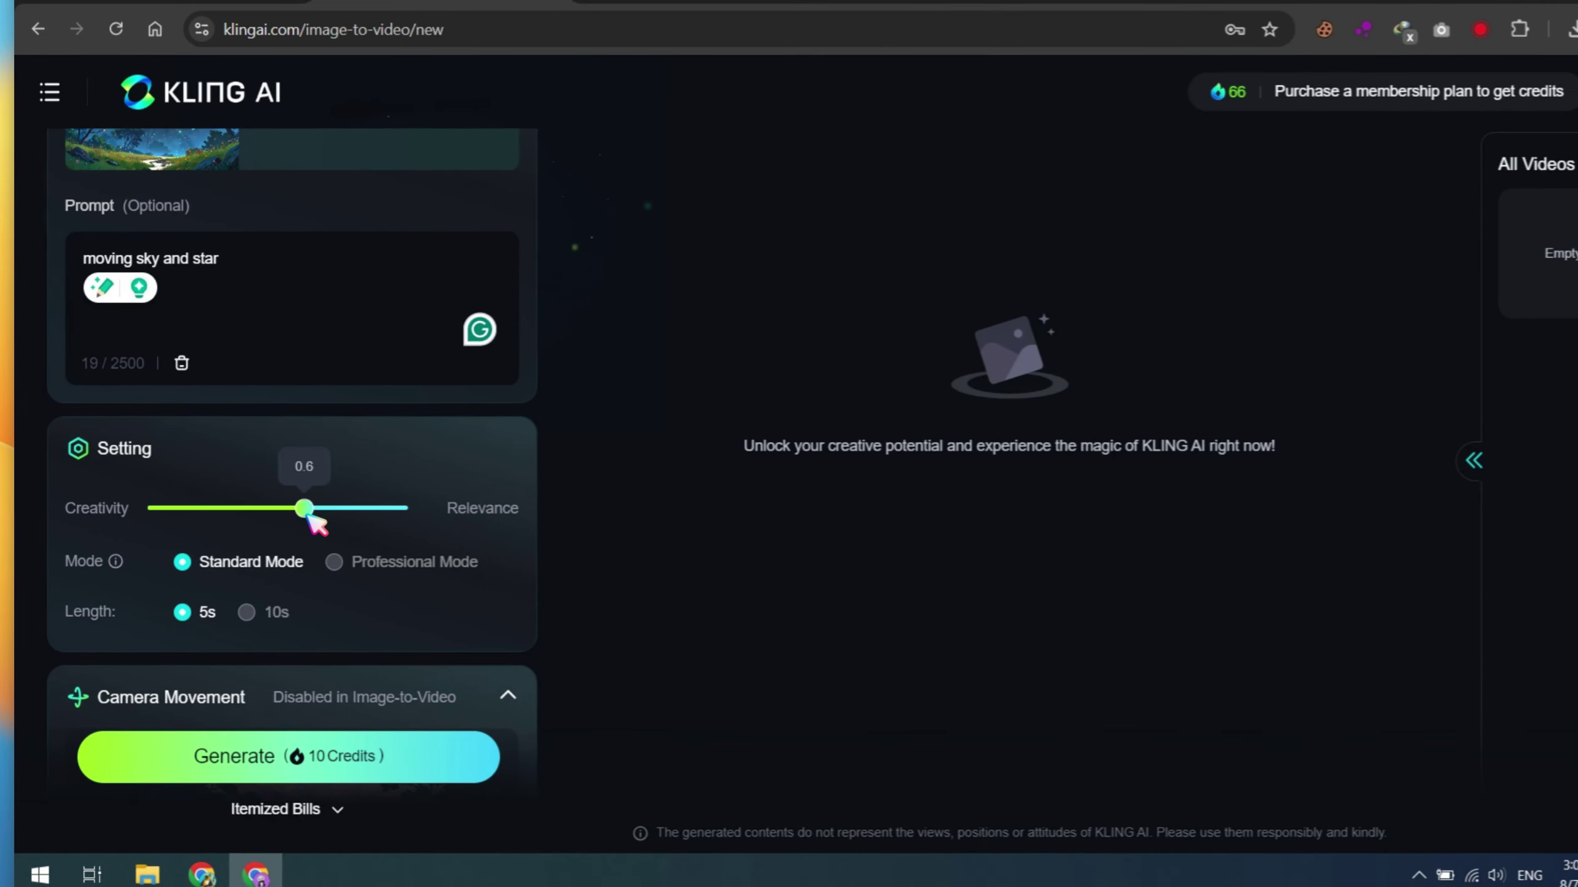
{"action": "scroll", "coordinate": [313, 523], "scroll_direction": "down", "scroll_amount": 8}
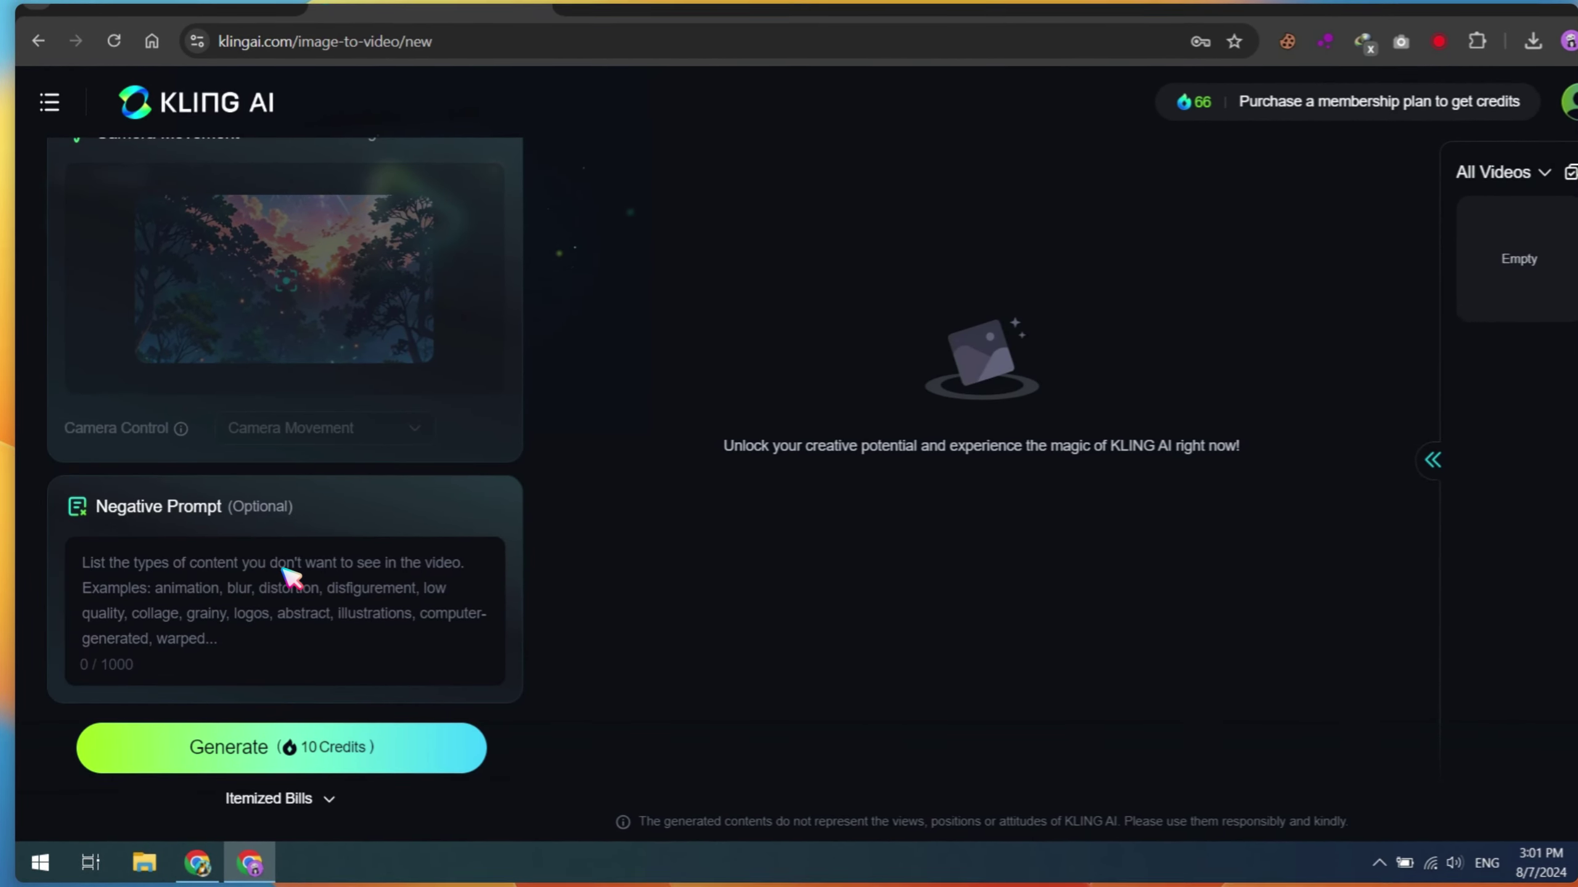
{"action": "left_click", "coordinate": [278, 758]}
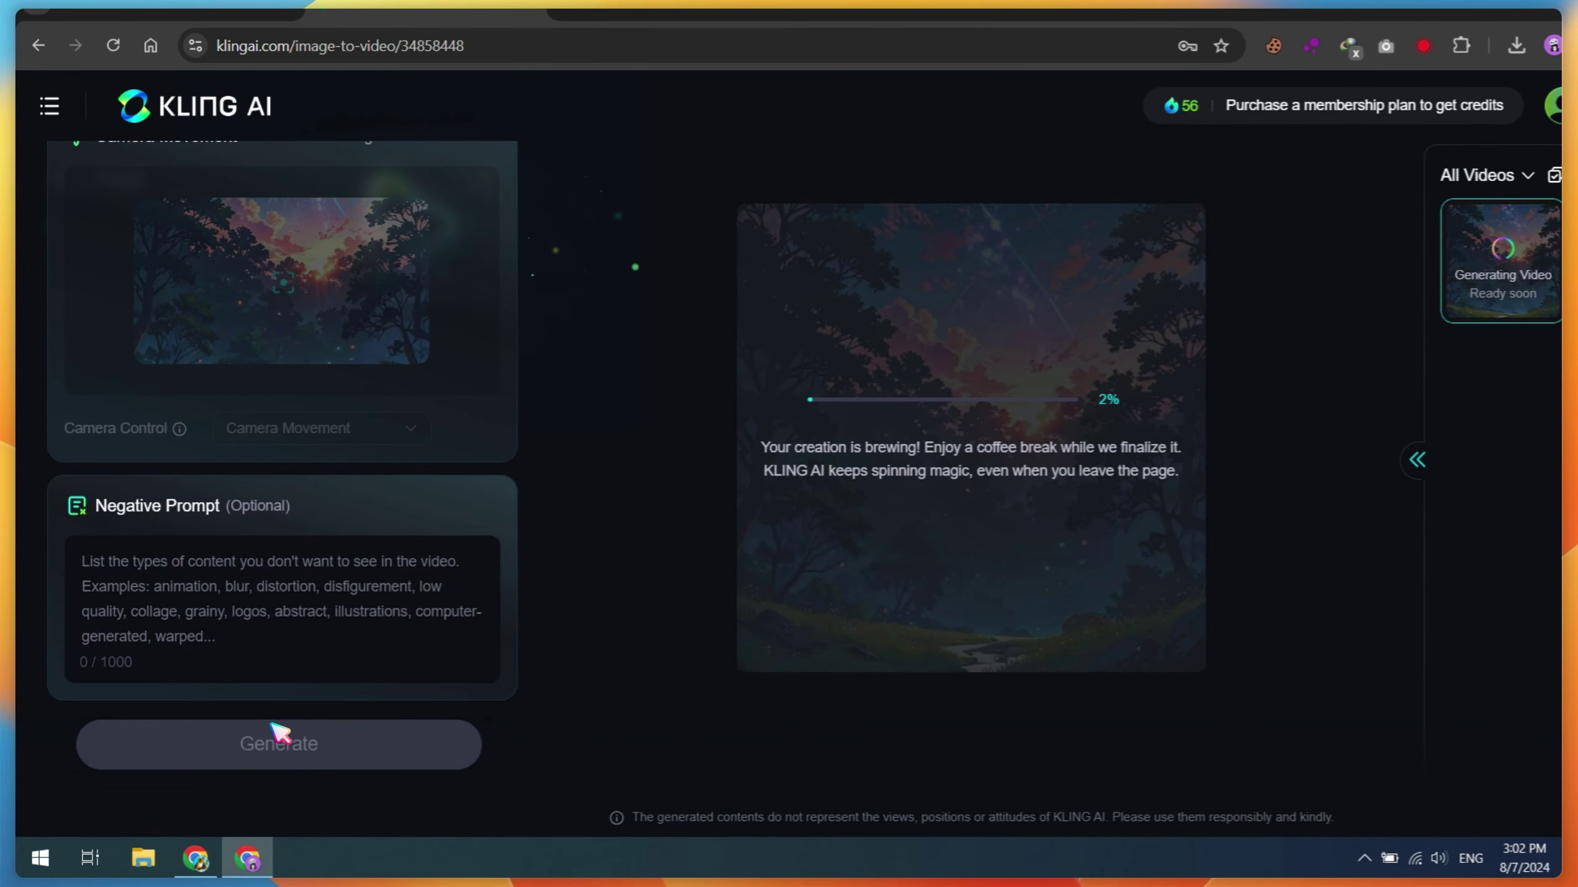
Upload another image from the Open dialog
{"action": "scroll", "coordinate": [388, 591], "scroll_direction": "up", "scroll_amount": 10}
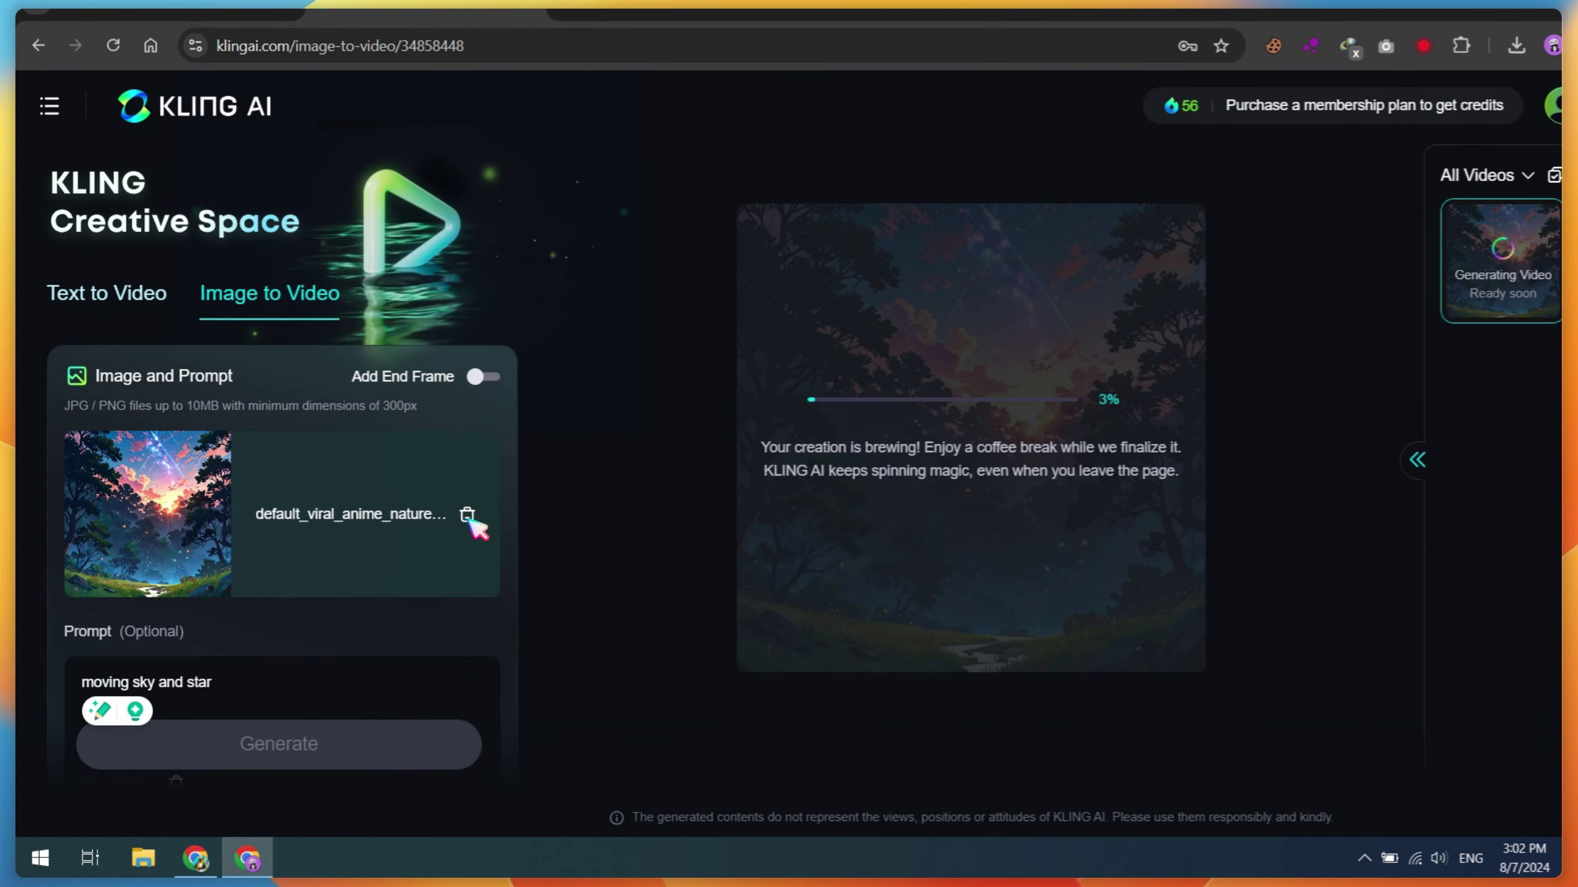
{"action": "left_click", "coordinate": [309, 493]}
{"action": "double_click", "coordinate": [707, 271]}
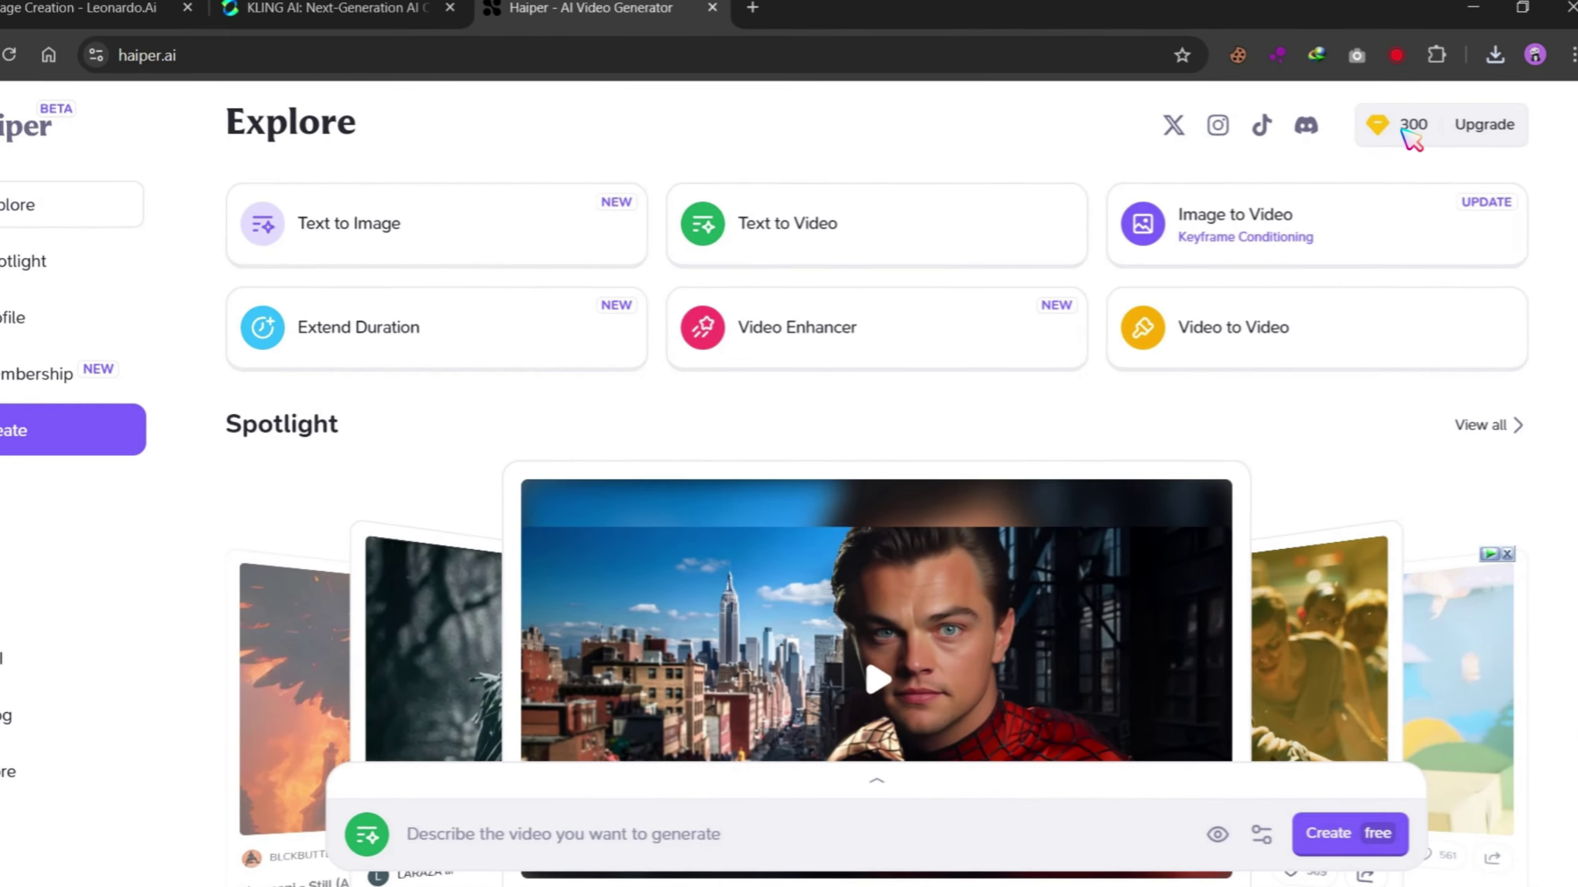
Start a Haiper keyframe Image to Video and upload the starry forest image as the last frame
{"action": "left_click", "coordinate": [1341, 224]}
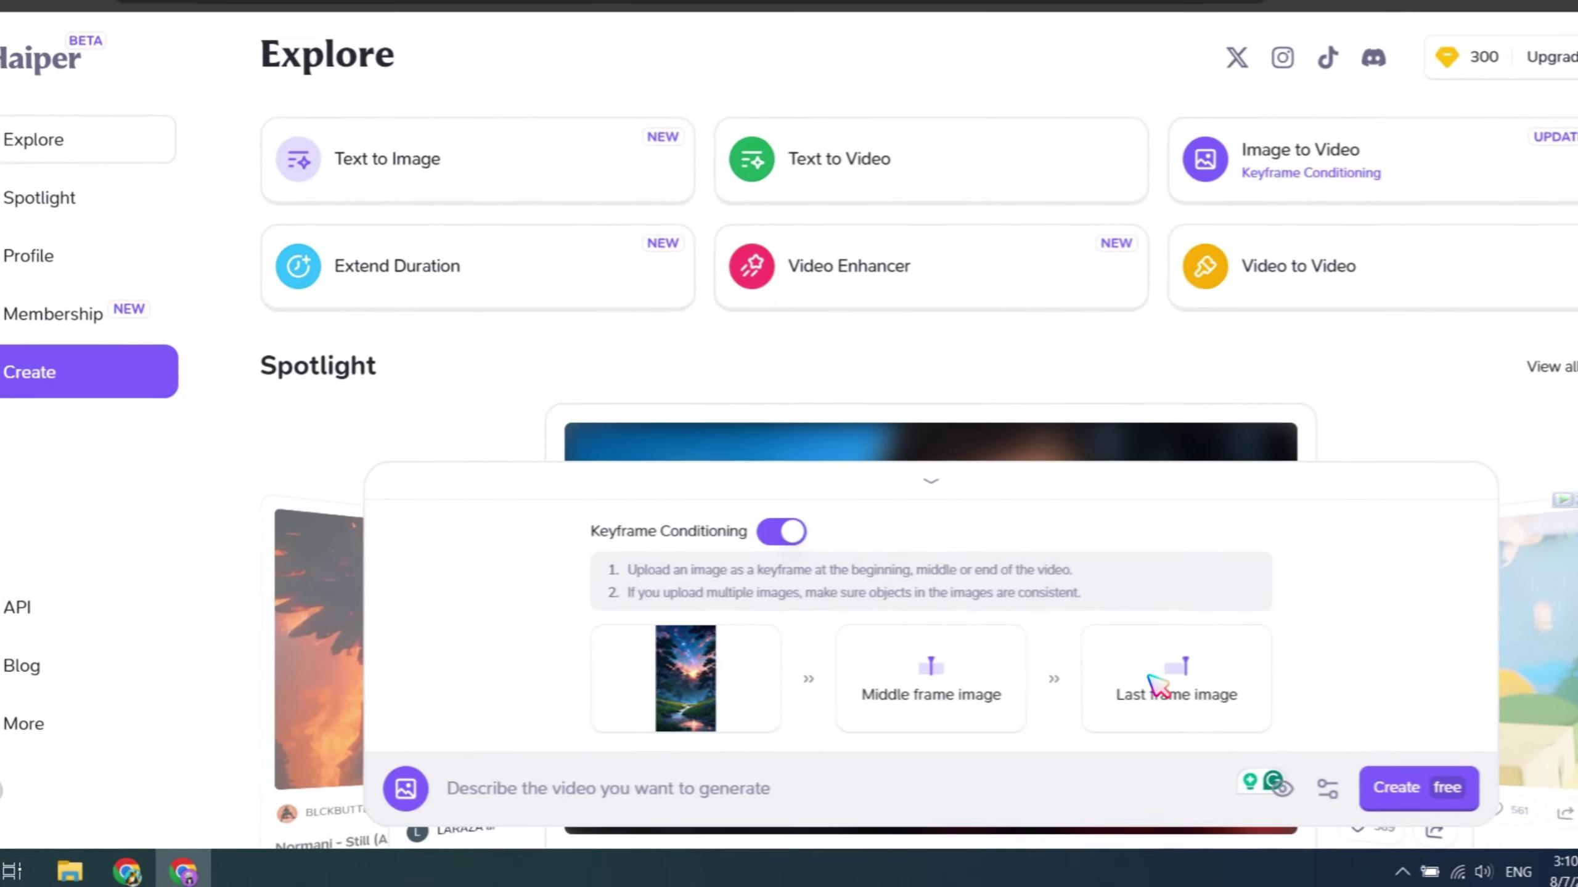
{"action": "left_click", "coordinate": [1099, 709]}
{"action": "double_click", "coordinate": [551, 331]}
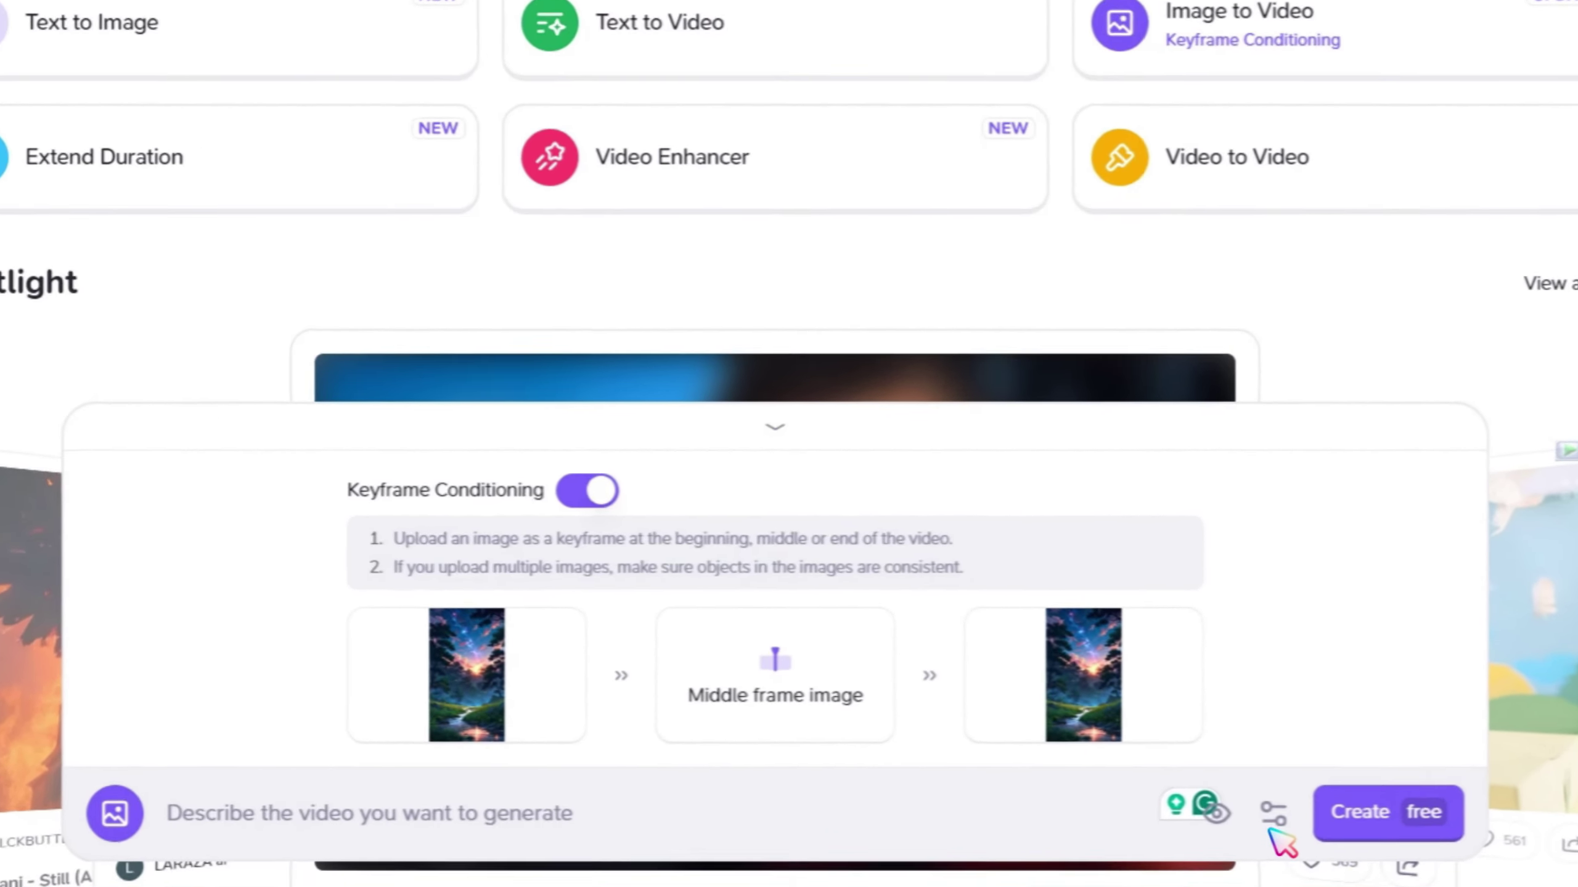
Set the duration to 8 seconds, prompt 'moving sky and star', and create the video
{"action": "left_click", "coordinate": [1481, 822]}
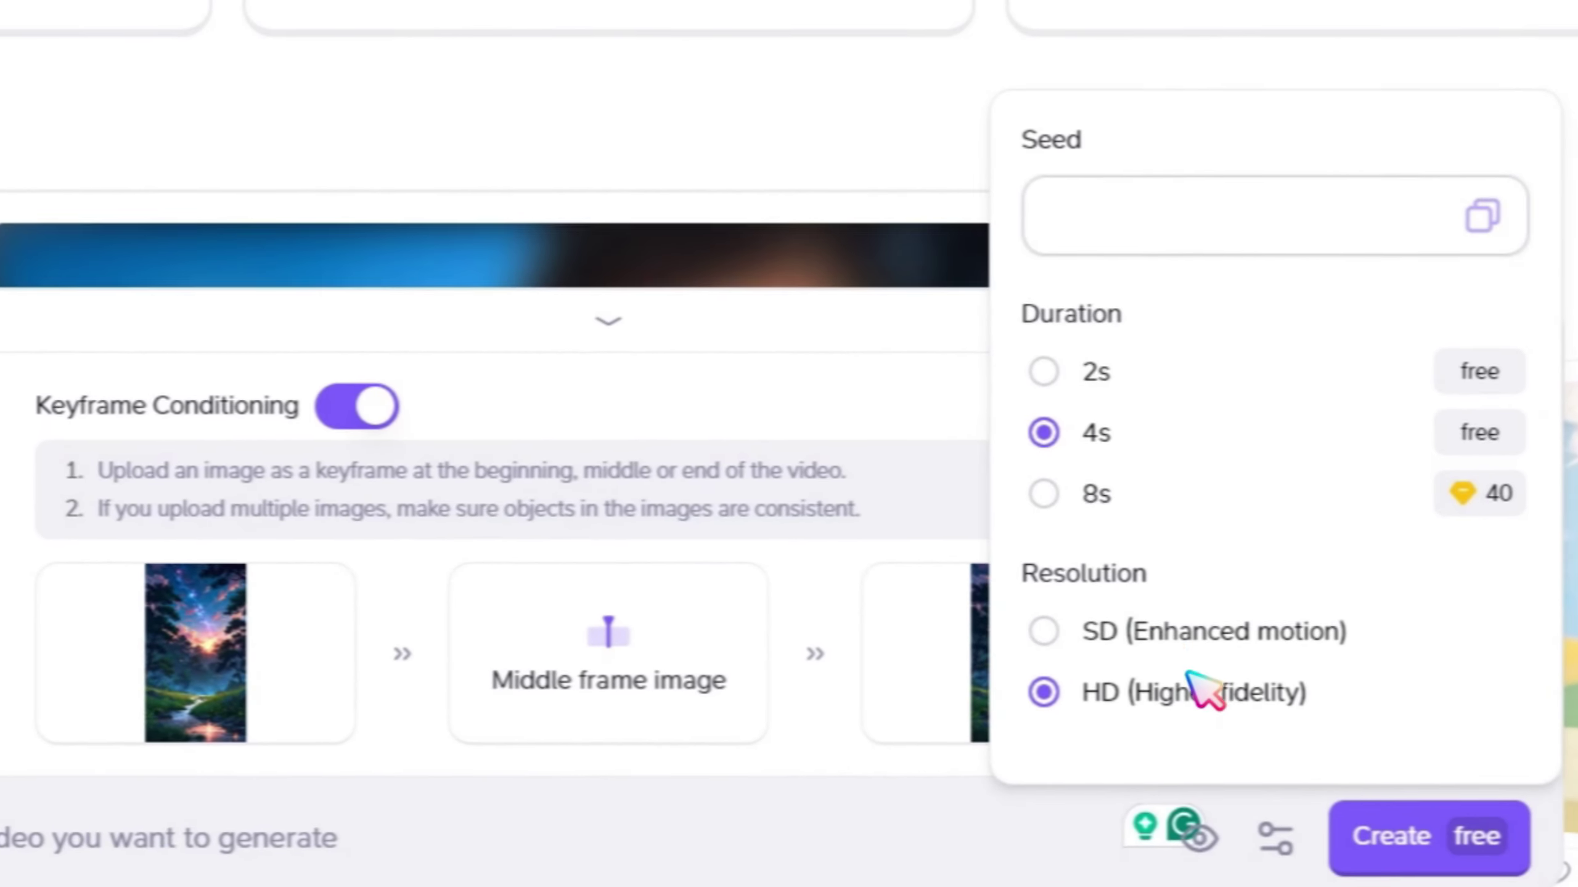
{"action": "left_click", "coordinate": [1049, 493]}
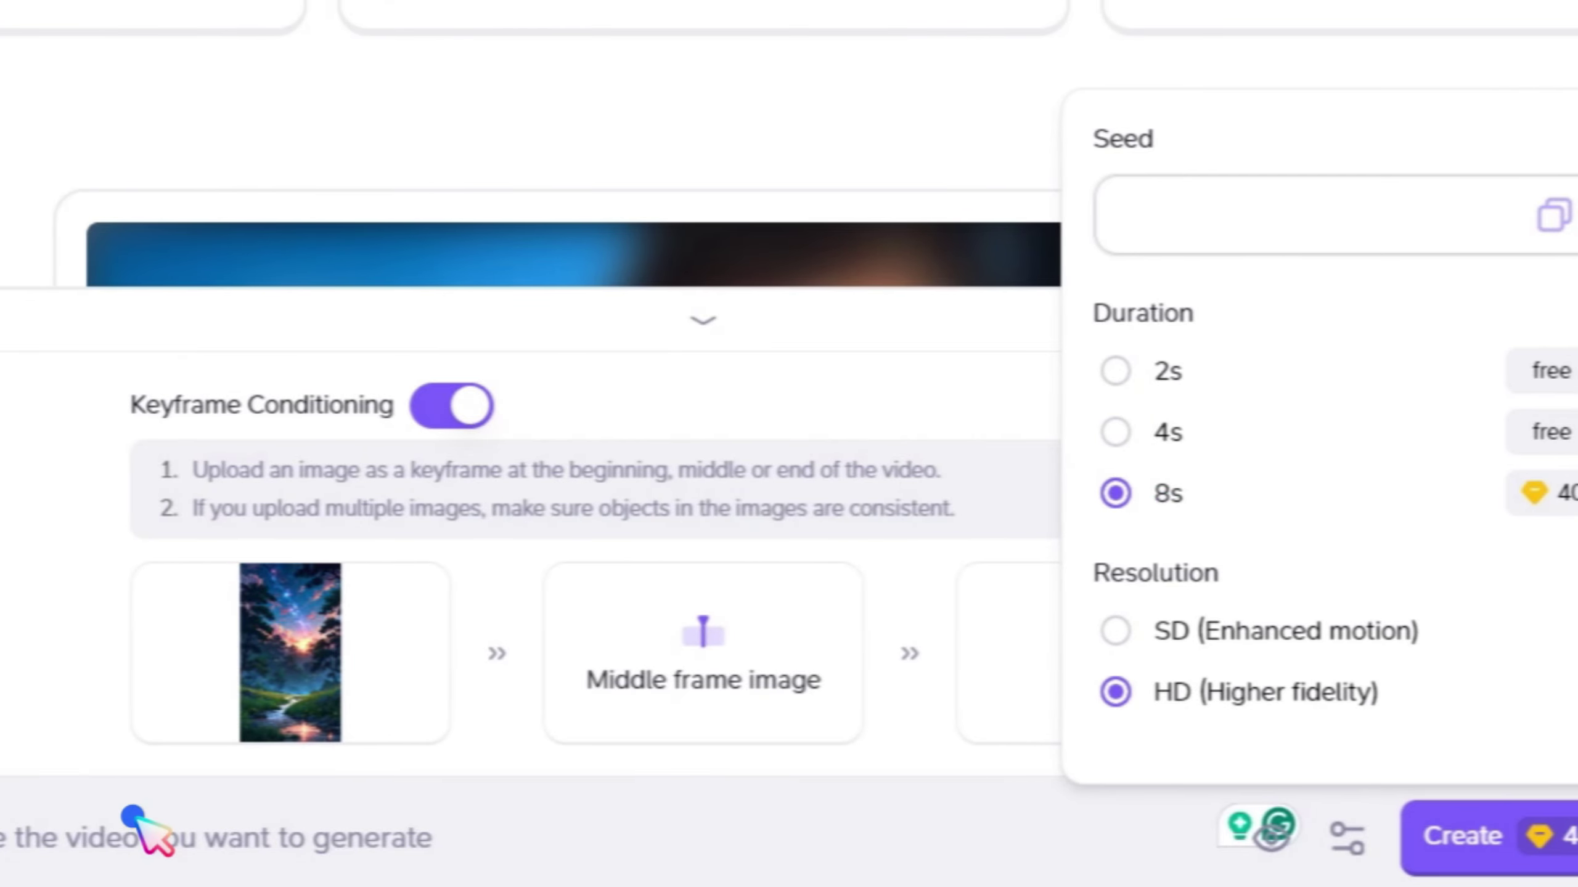
{"action": "left_click", "coordinate": [38, 821]}
{"action": "type", "text": "moving sky and "}
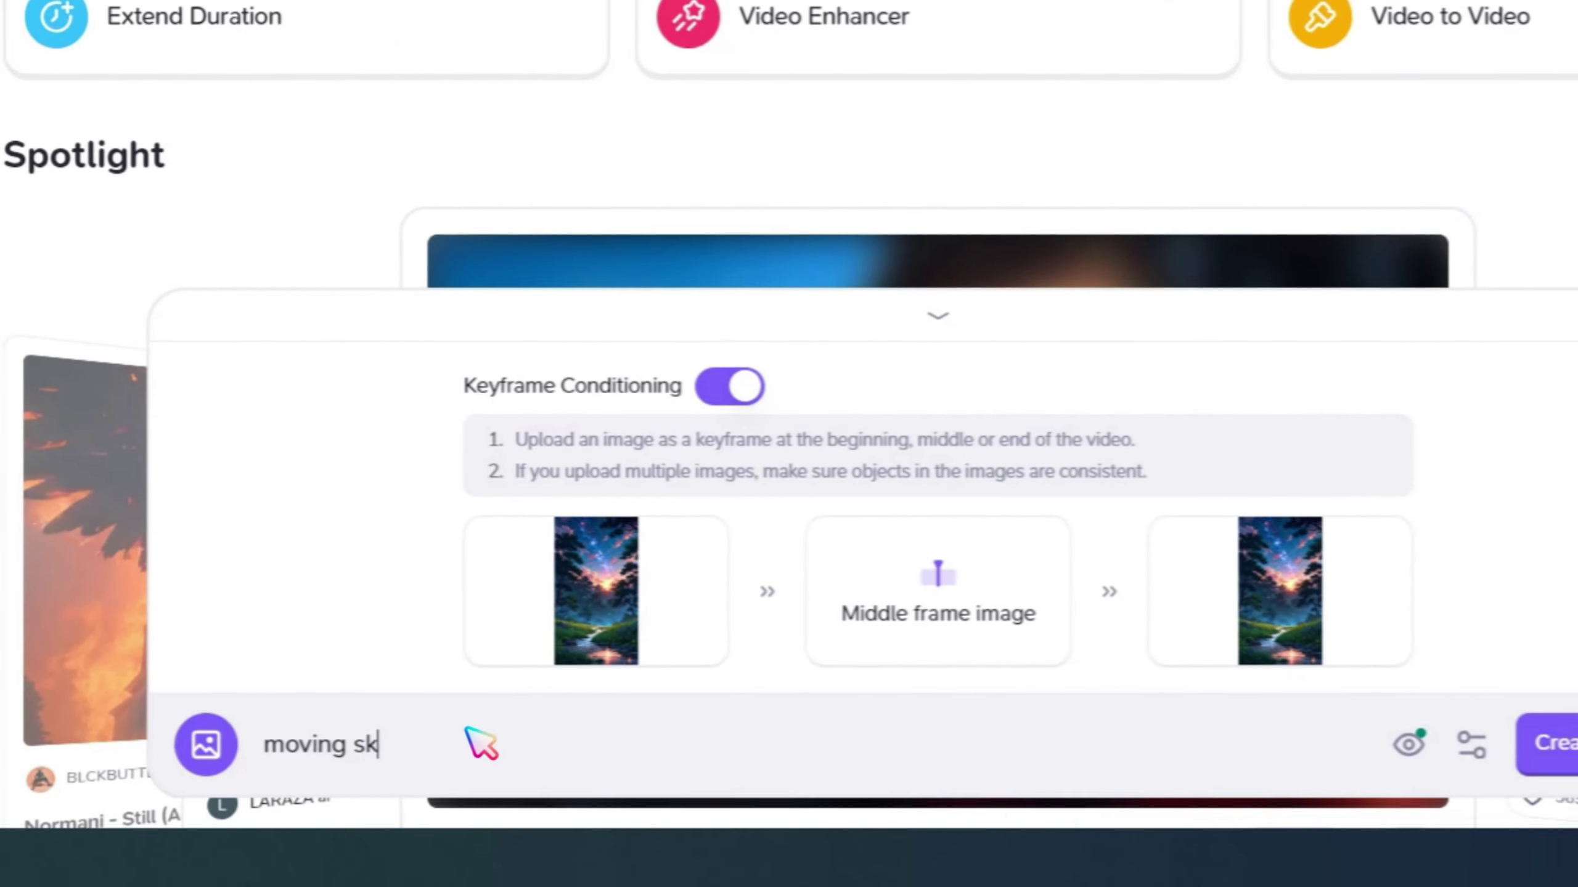
{"action": "type", "text": "star"}
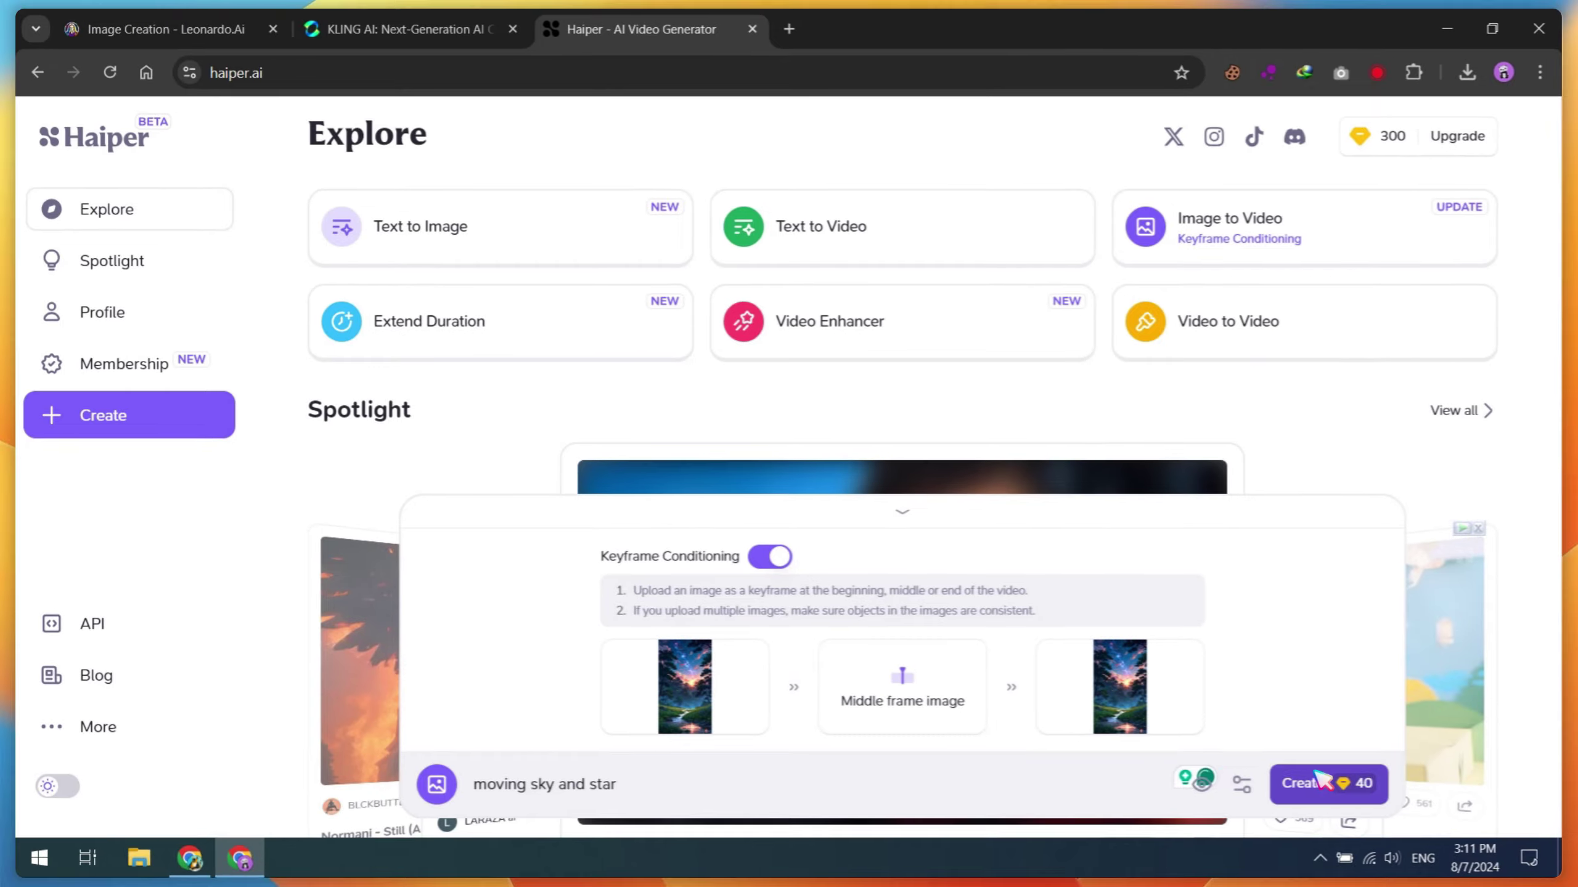
{"action": "left_click", "coordinate": [1322, 782]}
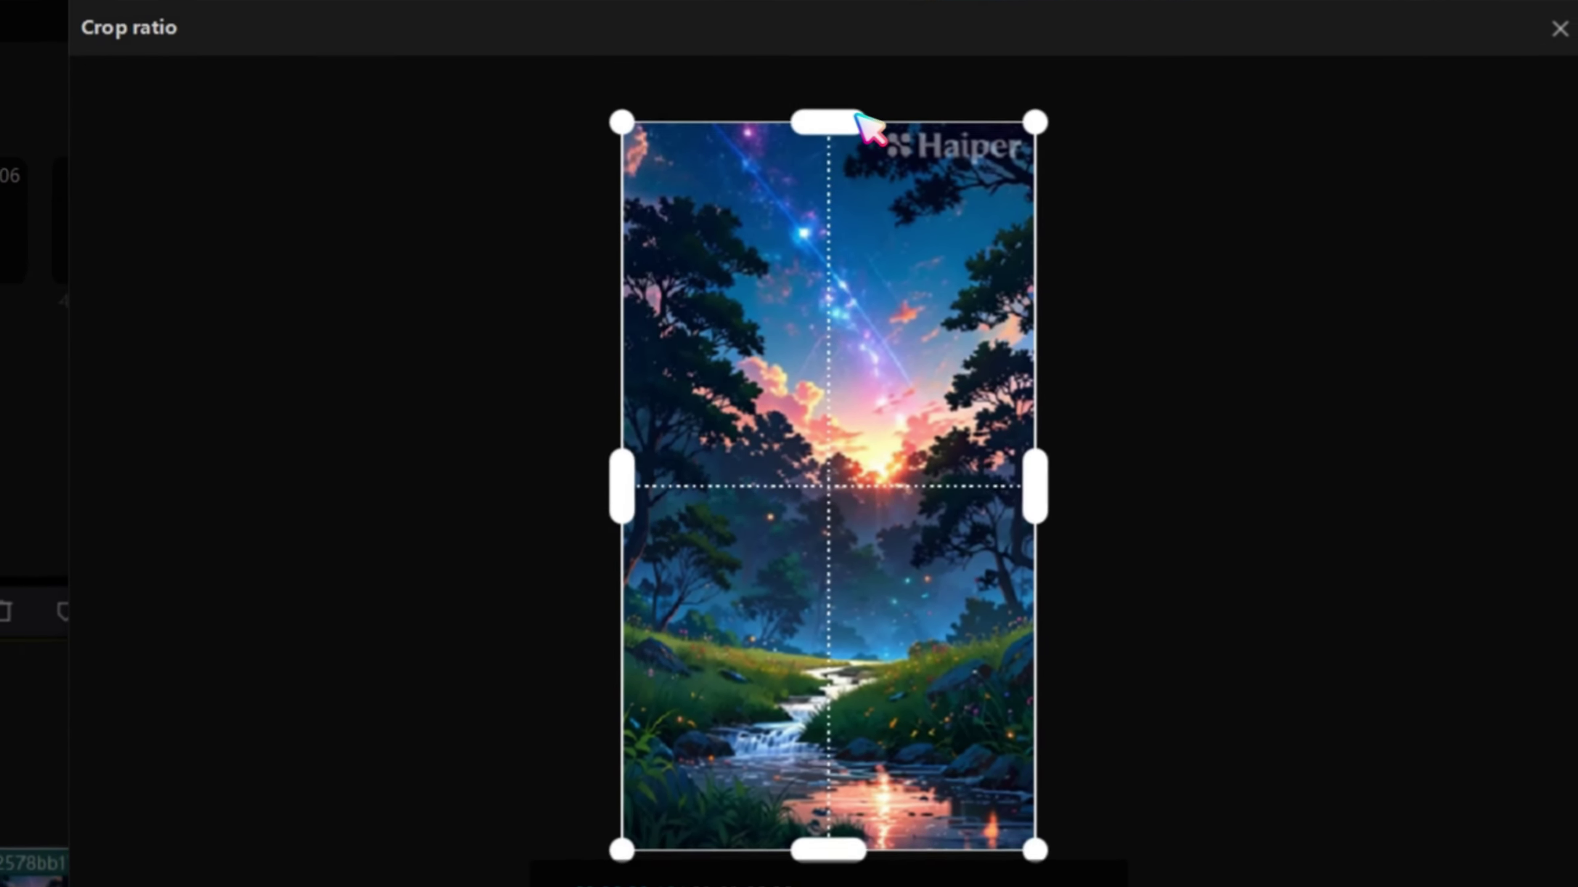
Crop the Haiper watermark off the top of the clip
{"action": "left_click_drag", "start_coordinate": [860, 39], "coordinate": [858, 92]}
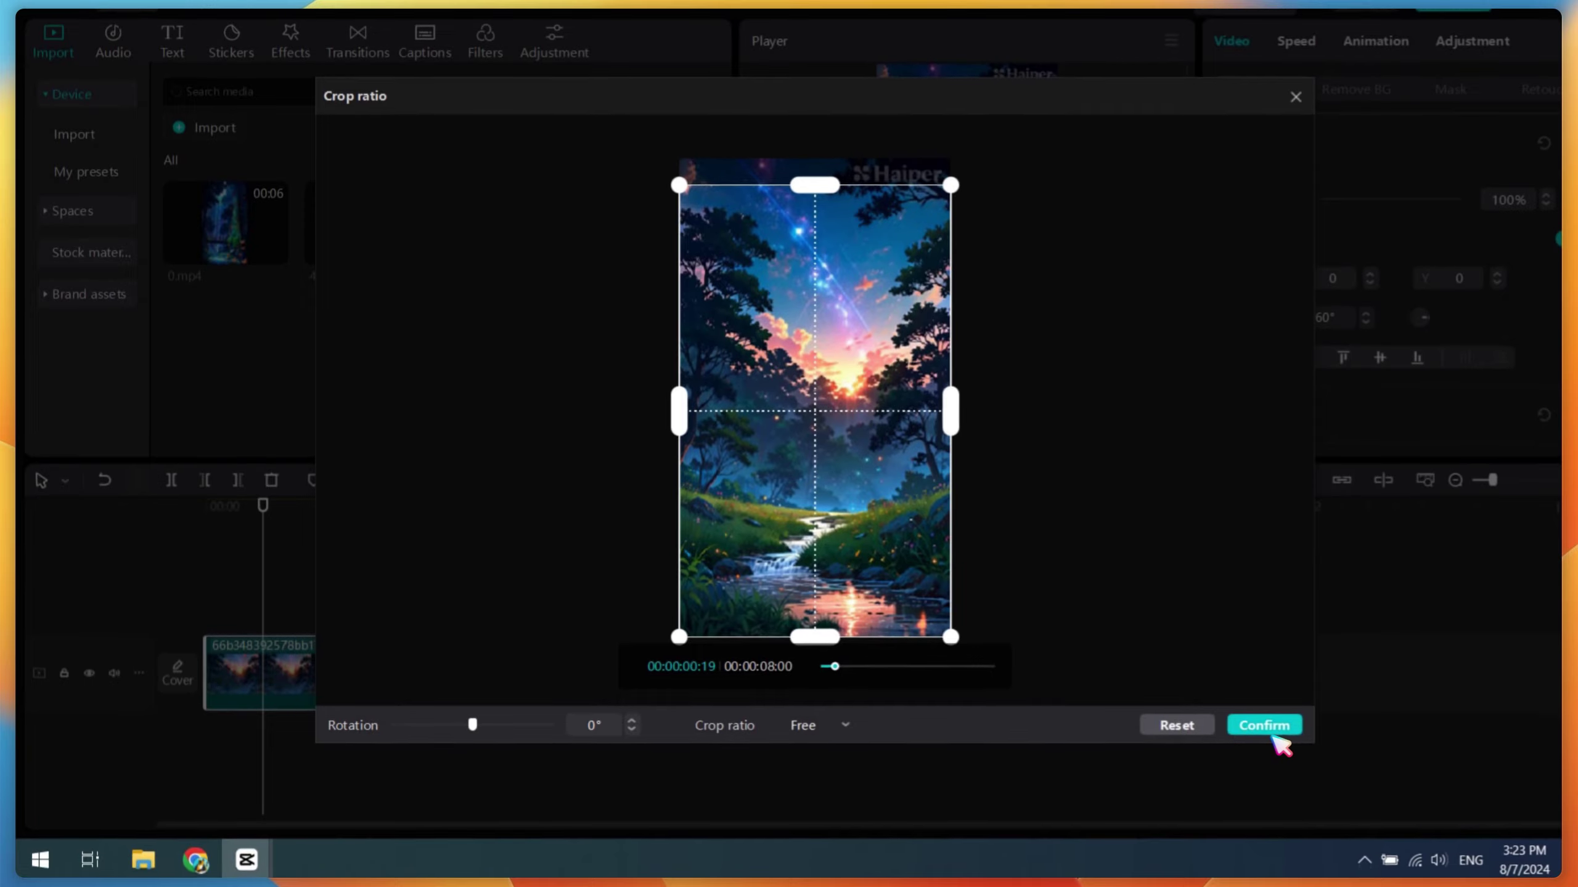
{"action": "left_click", "coordinate": [1330, 815]}
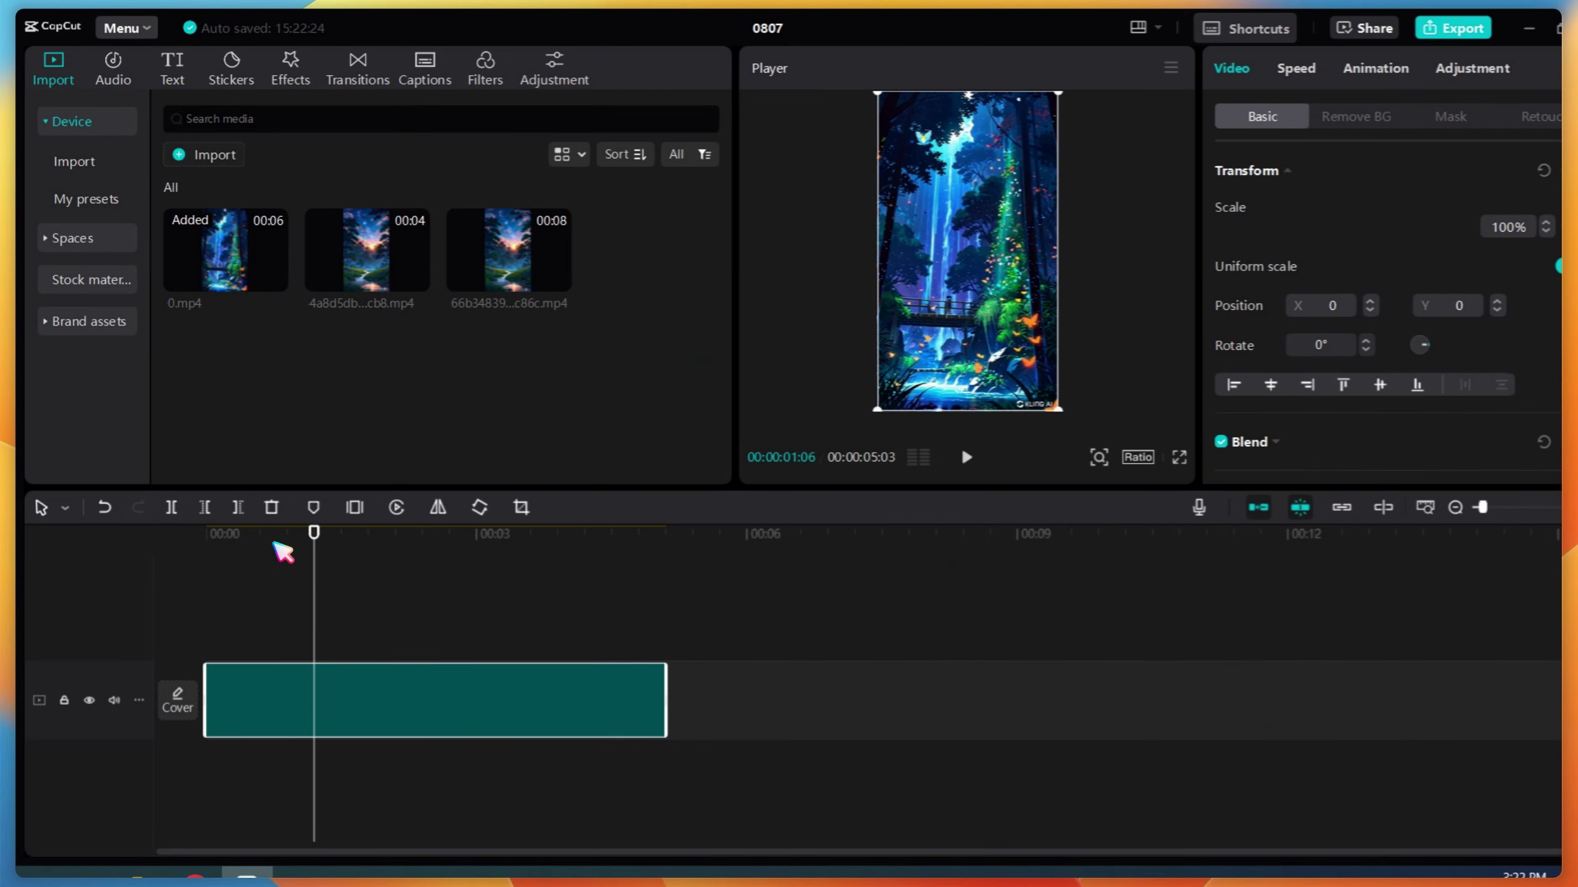
{"action": "left_click", "coordinate": [558, 553]}
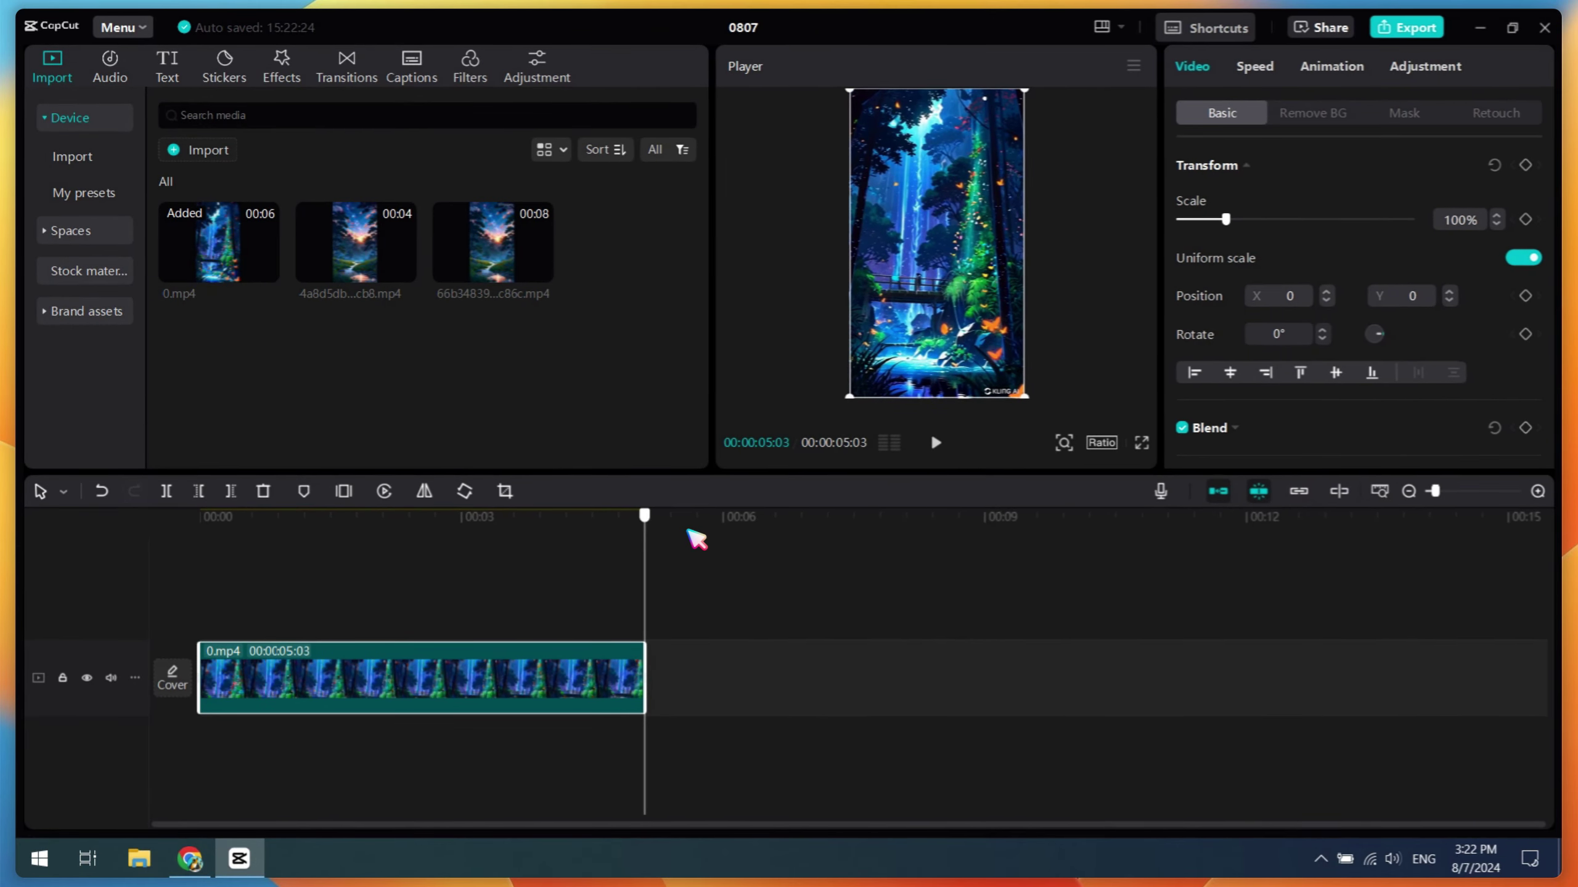
Place the 4-second clip and the 8-second starry clip in sequence on the main track
{"action": "left_click", "coordinate": [471, 574]}
{"action": "left_click_drag", "start_coordinate": [366, 248], "coordinate": [696, 647]}
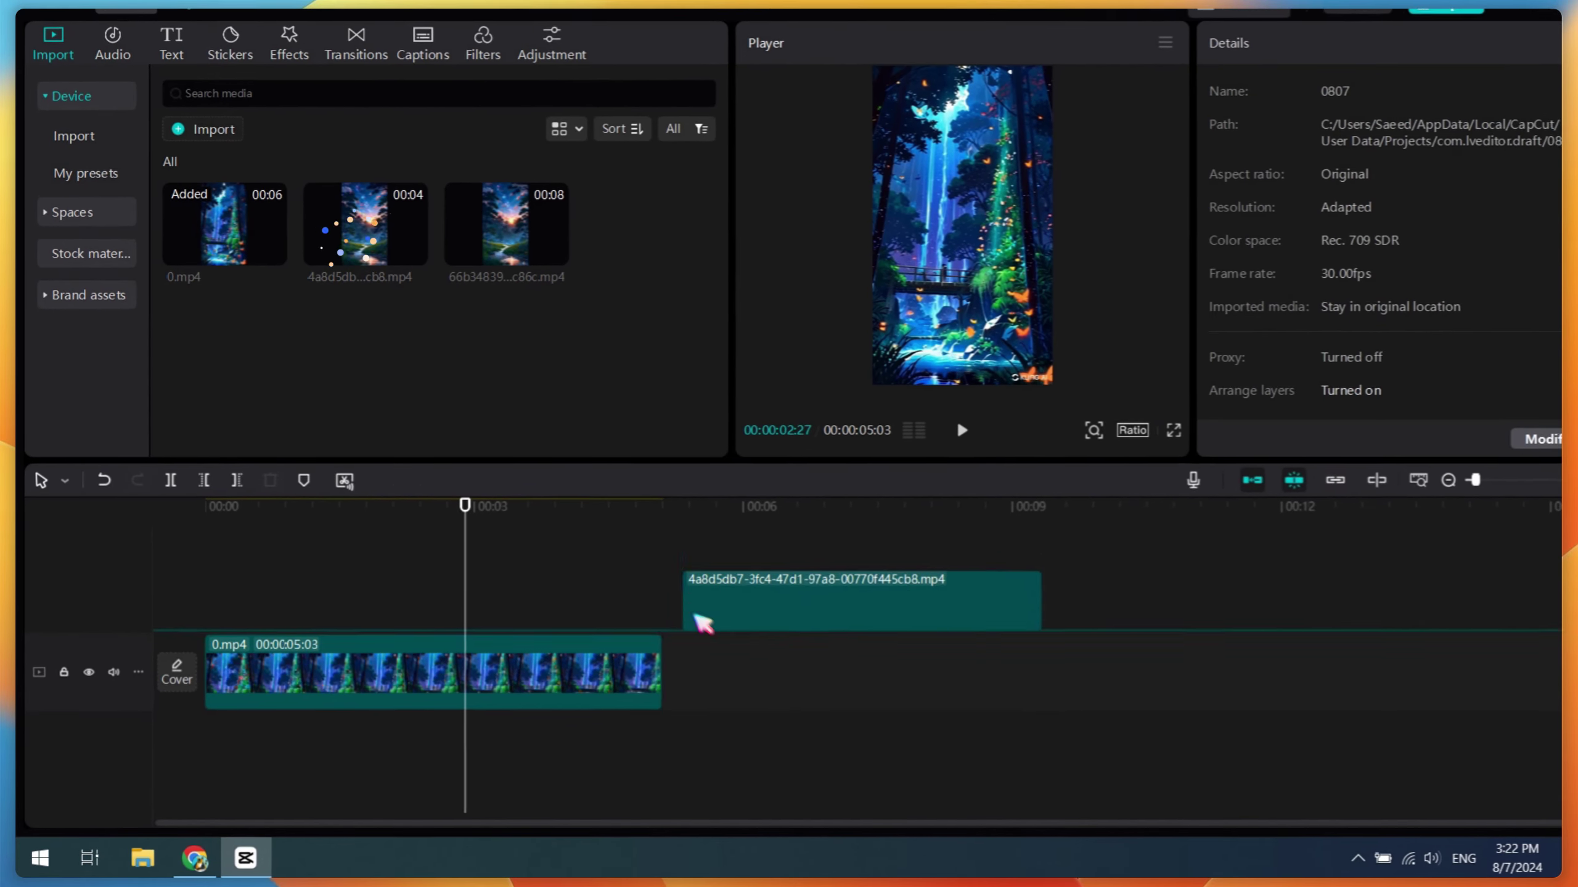
{"action": "left_click_drag", "start_coordinate": [476, 521], "coordinate": [778, 553]}
{"action": "left_click_drag", "start_coordinate": [506, 223], "coordinate": [1163, 655]}
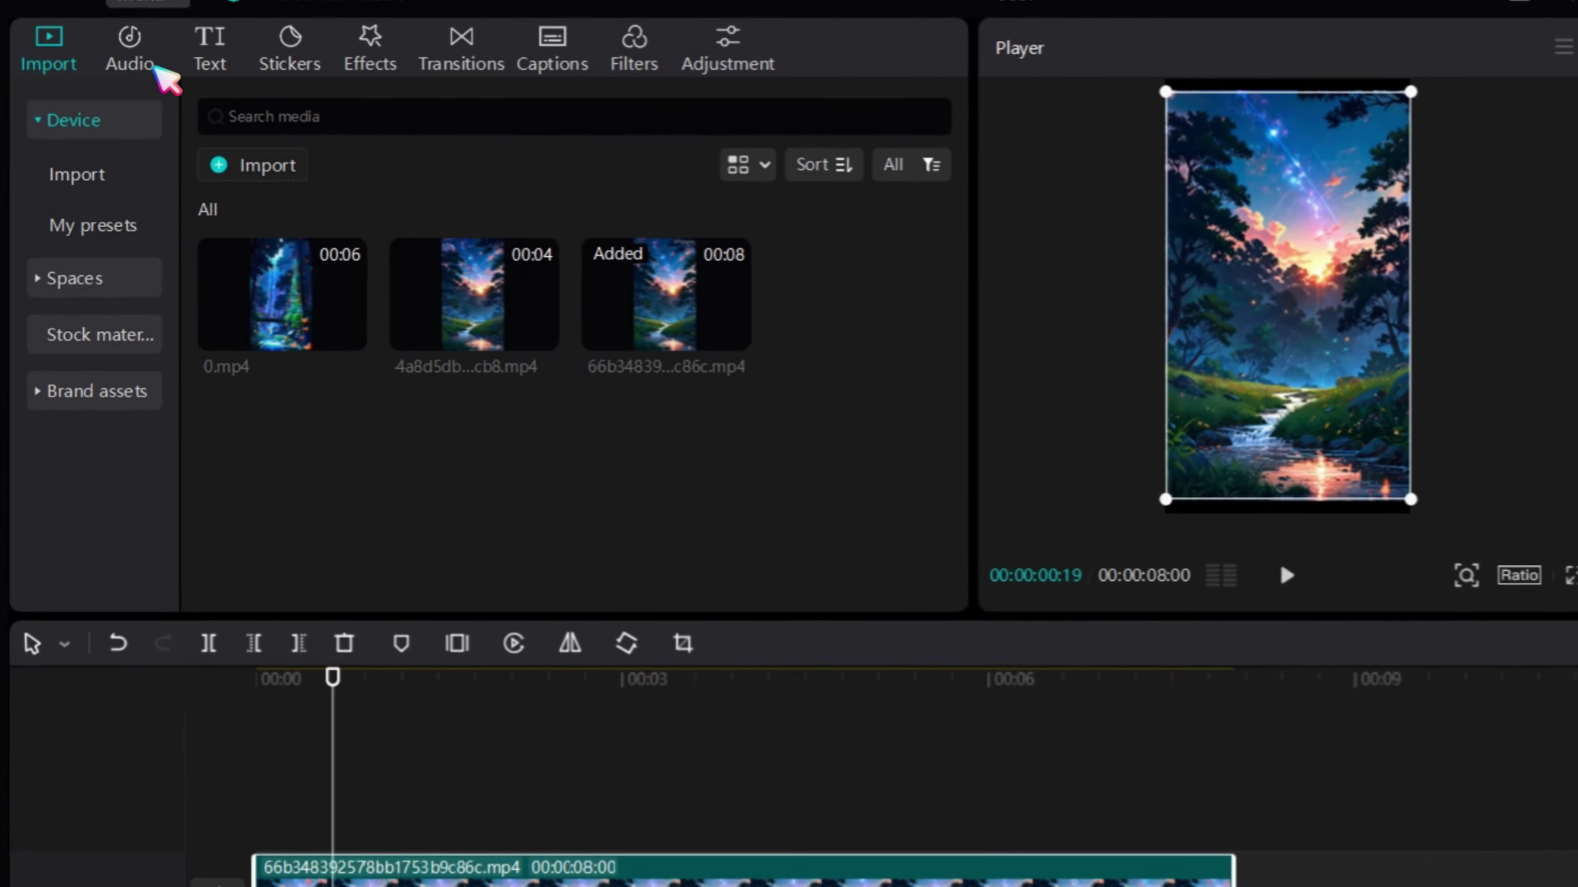
Search the audio library for calm music, add the piano track beneath the clips, and open Export
{"action": "left_click", "coordinate": [112, 56]}
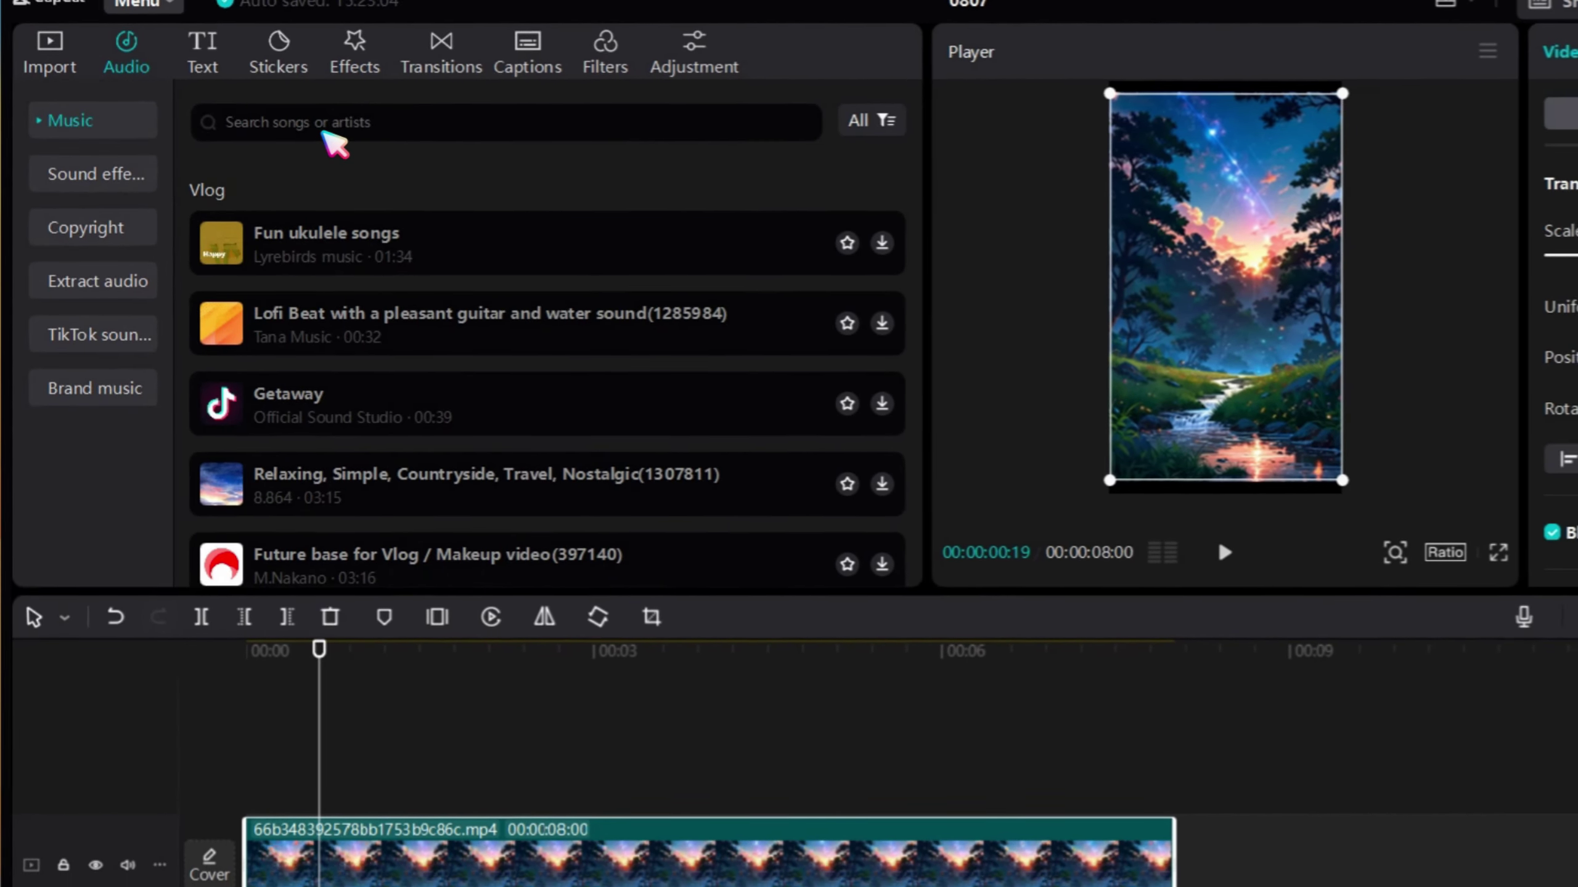
{"action": "left_click", "coordinate": [323, 123]}
{"action": "type", "text": "dam"}
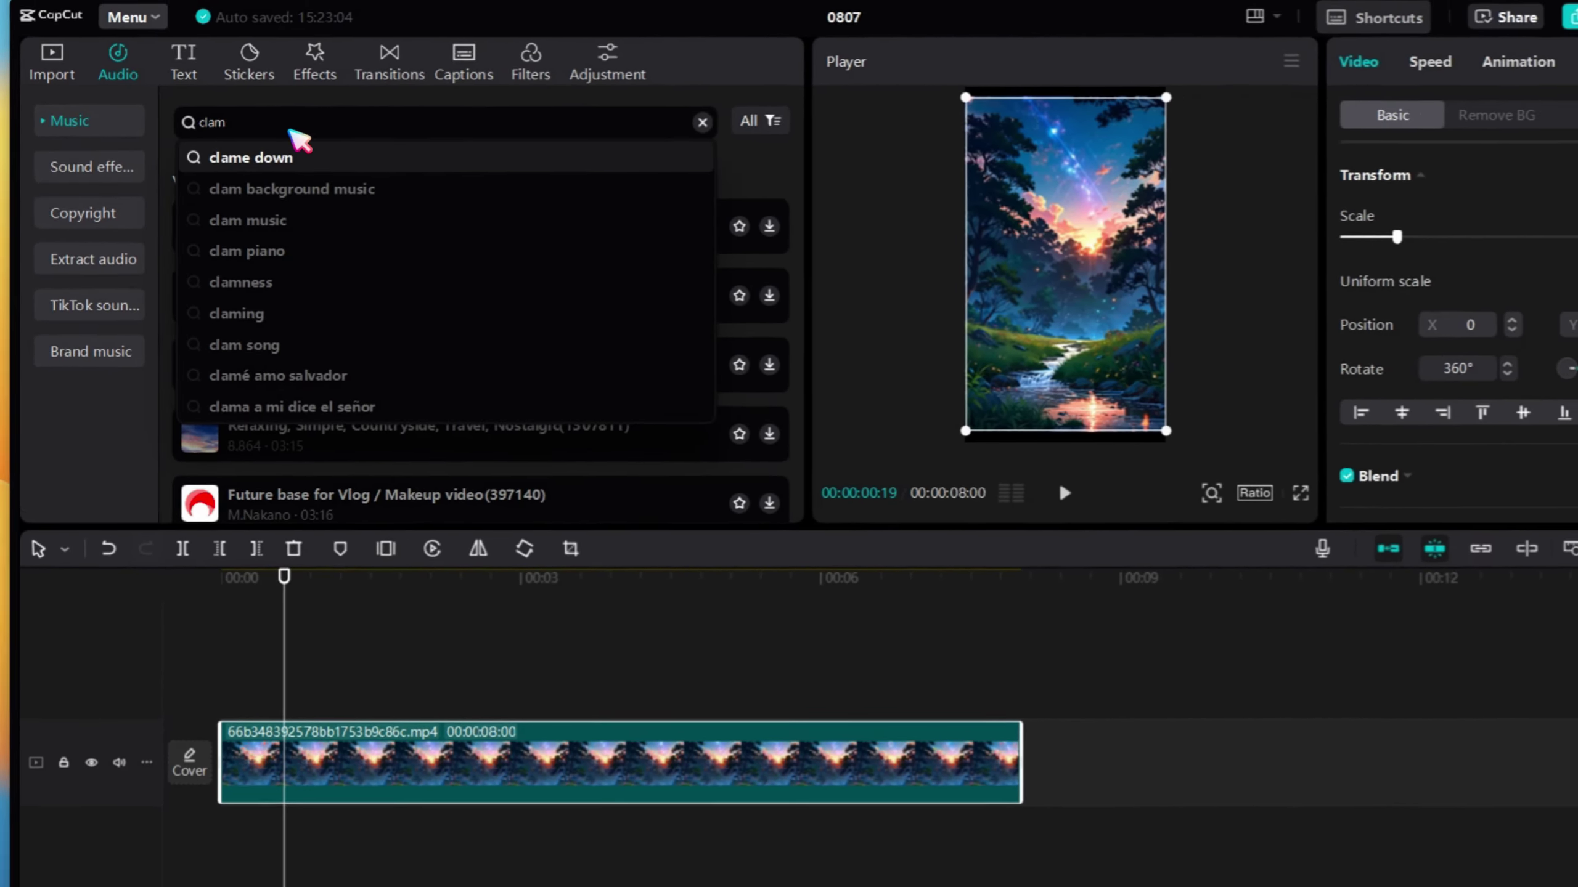
{"action": "key", "text": "Return"}
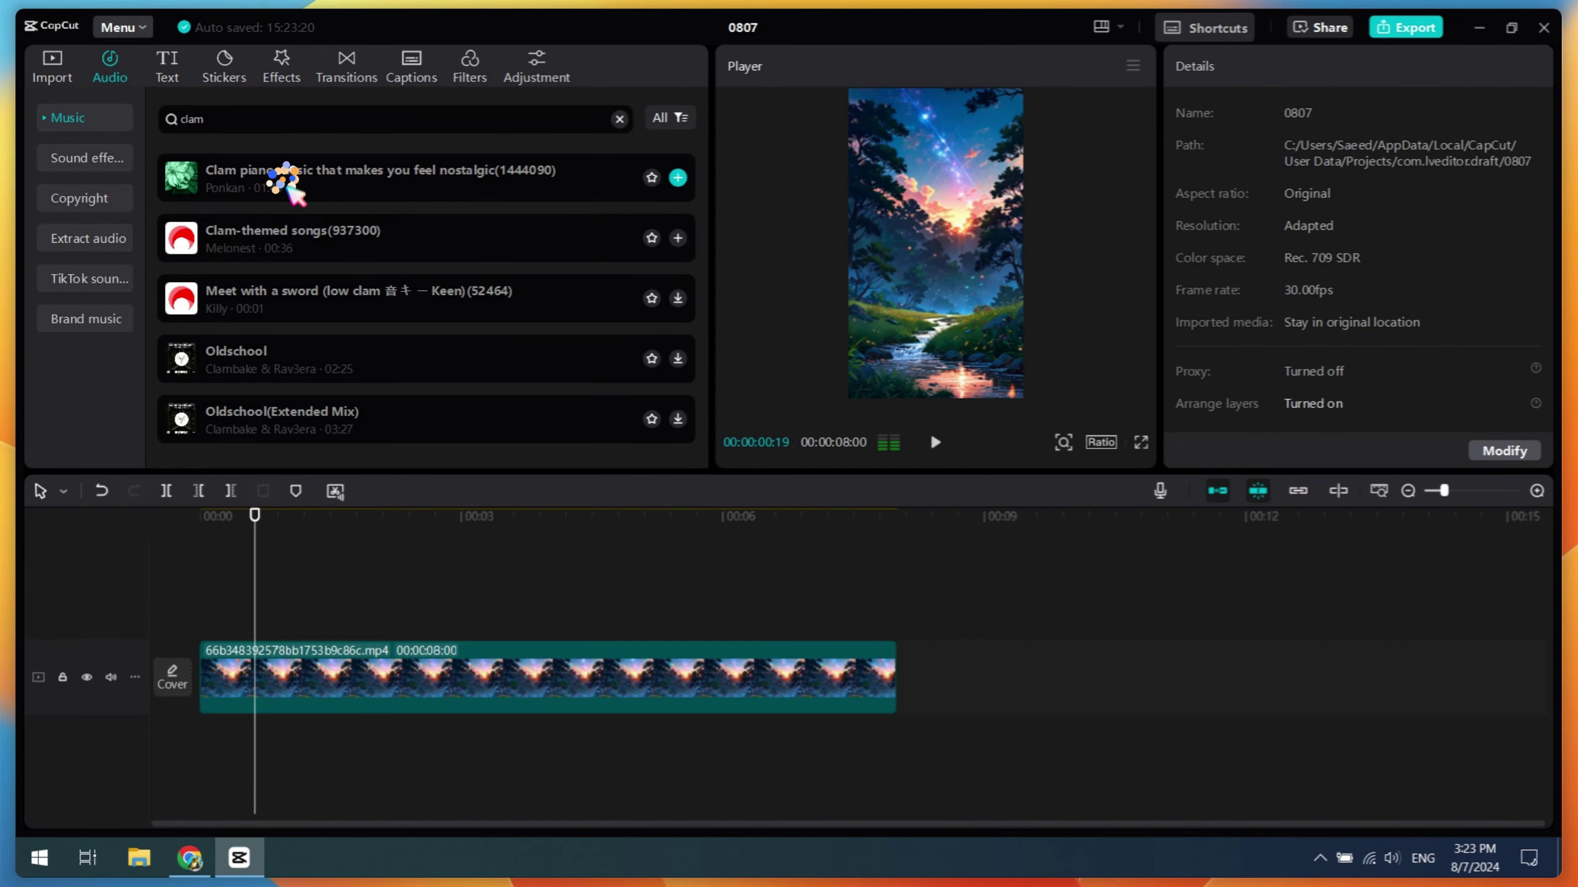
{"action": "left_click_drag", "start_coordinate": [292, 186], "coordinate": [246, 740]}
{"action": "left_click", "coordinate": [1421, 36]}
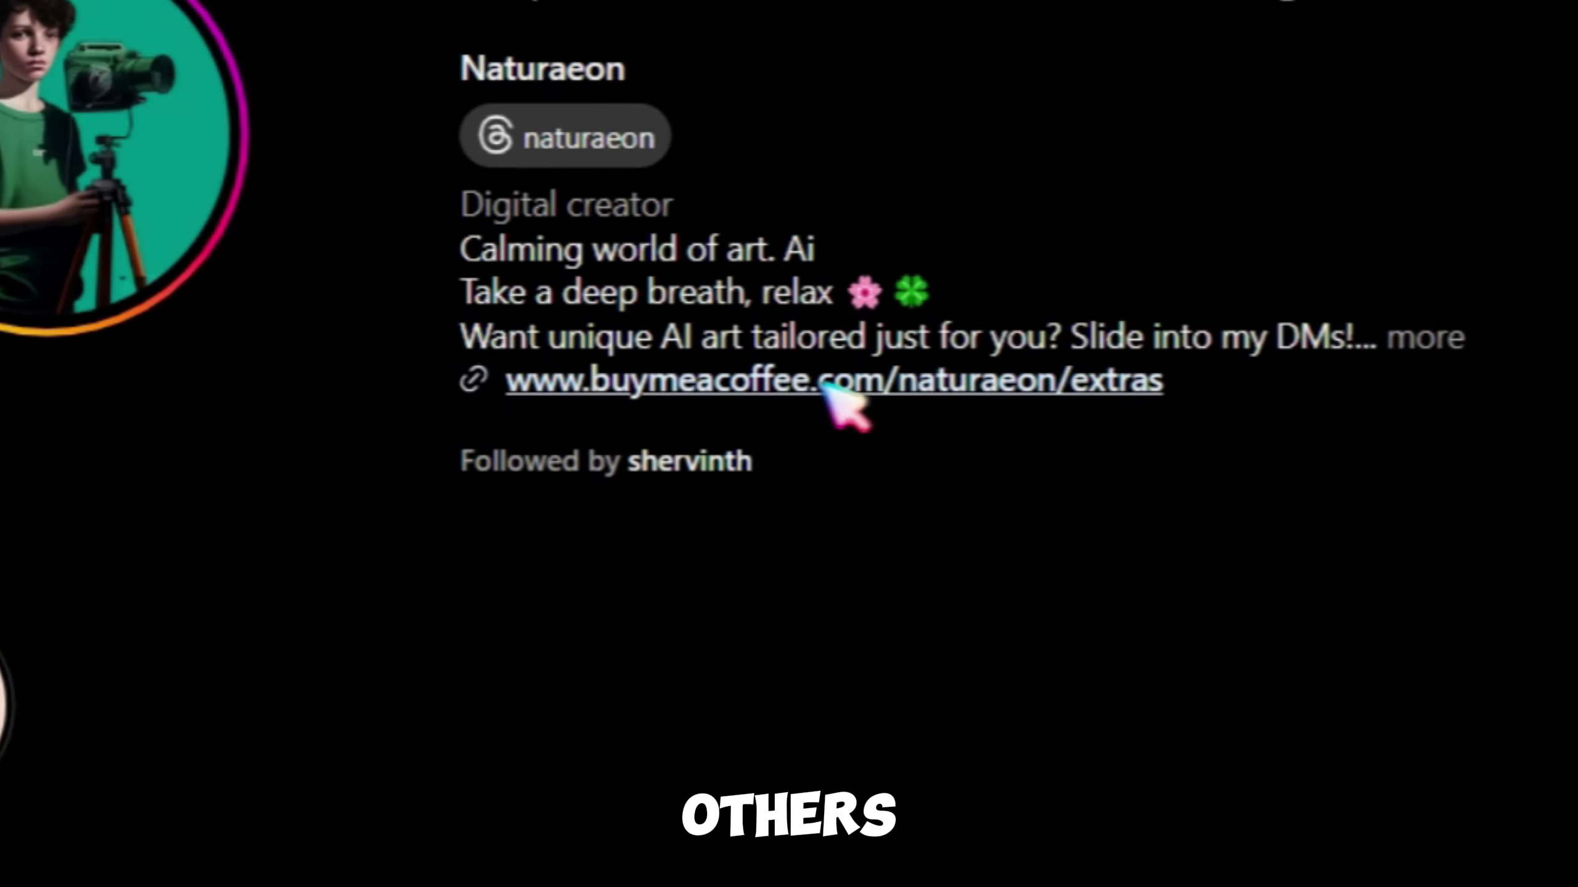
Open the Buy Me a Coffee shop and scroll to the $3–$4 wallpaper packs and $100 AI art course
{"action": "left_click", "coordinate": [876, 356]}
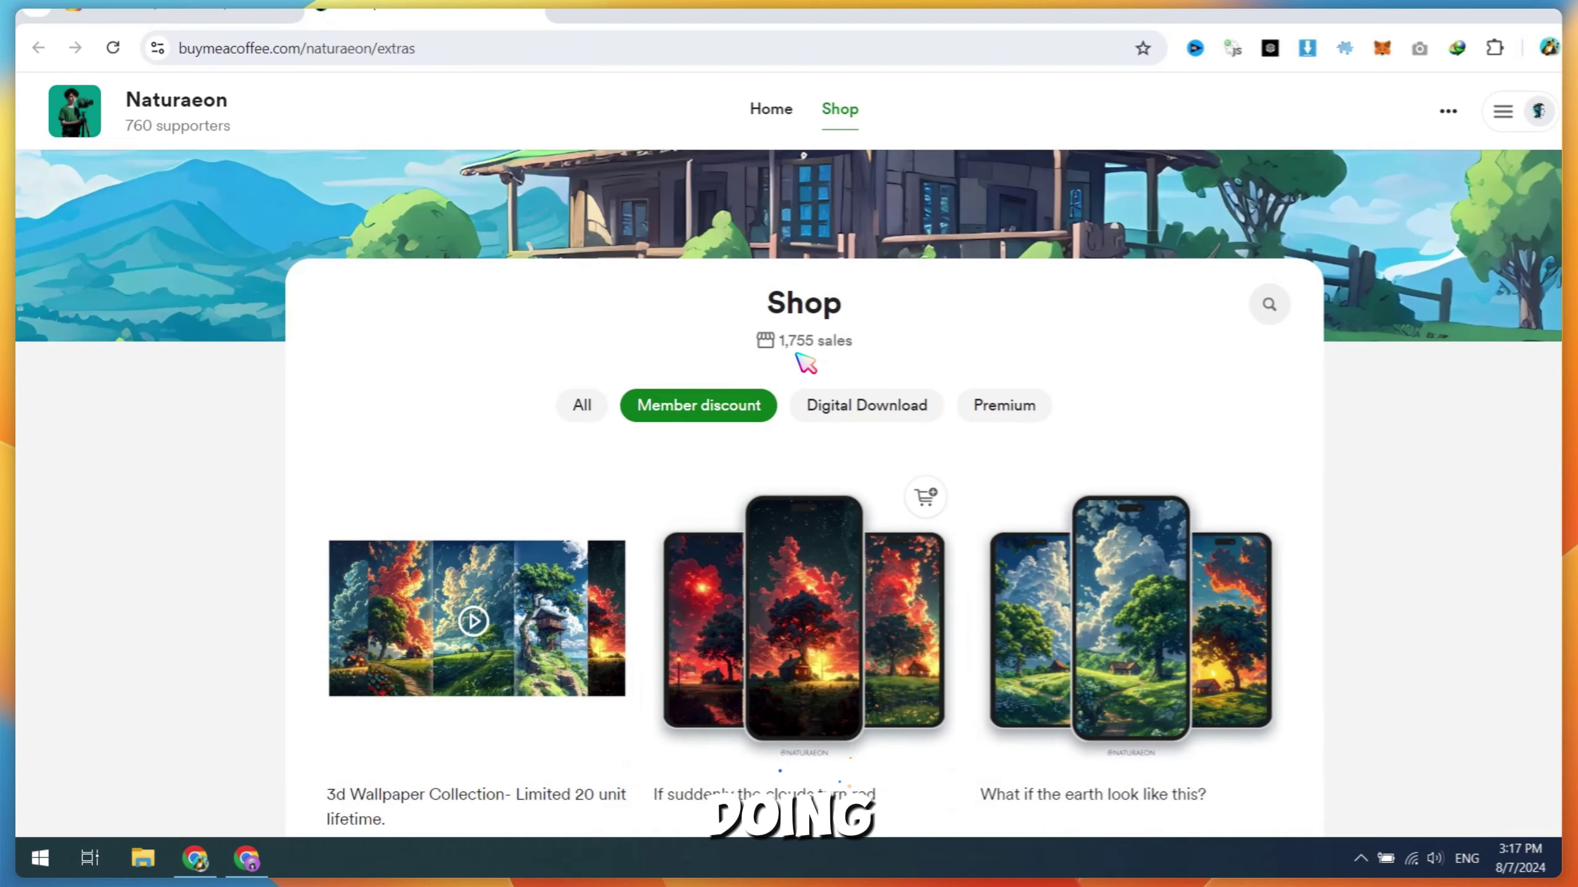
{"action": "scroll", "coordinate": [922, 352], "scroll_direction": "down", "scroll_amount": 6}
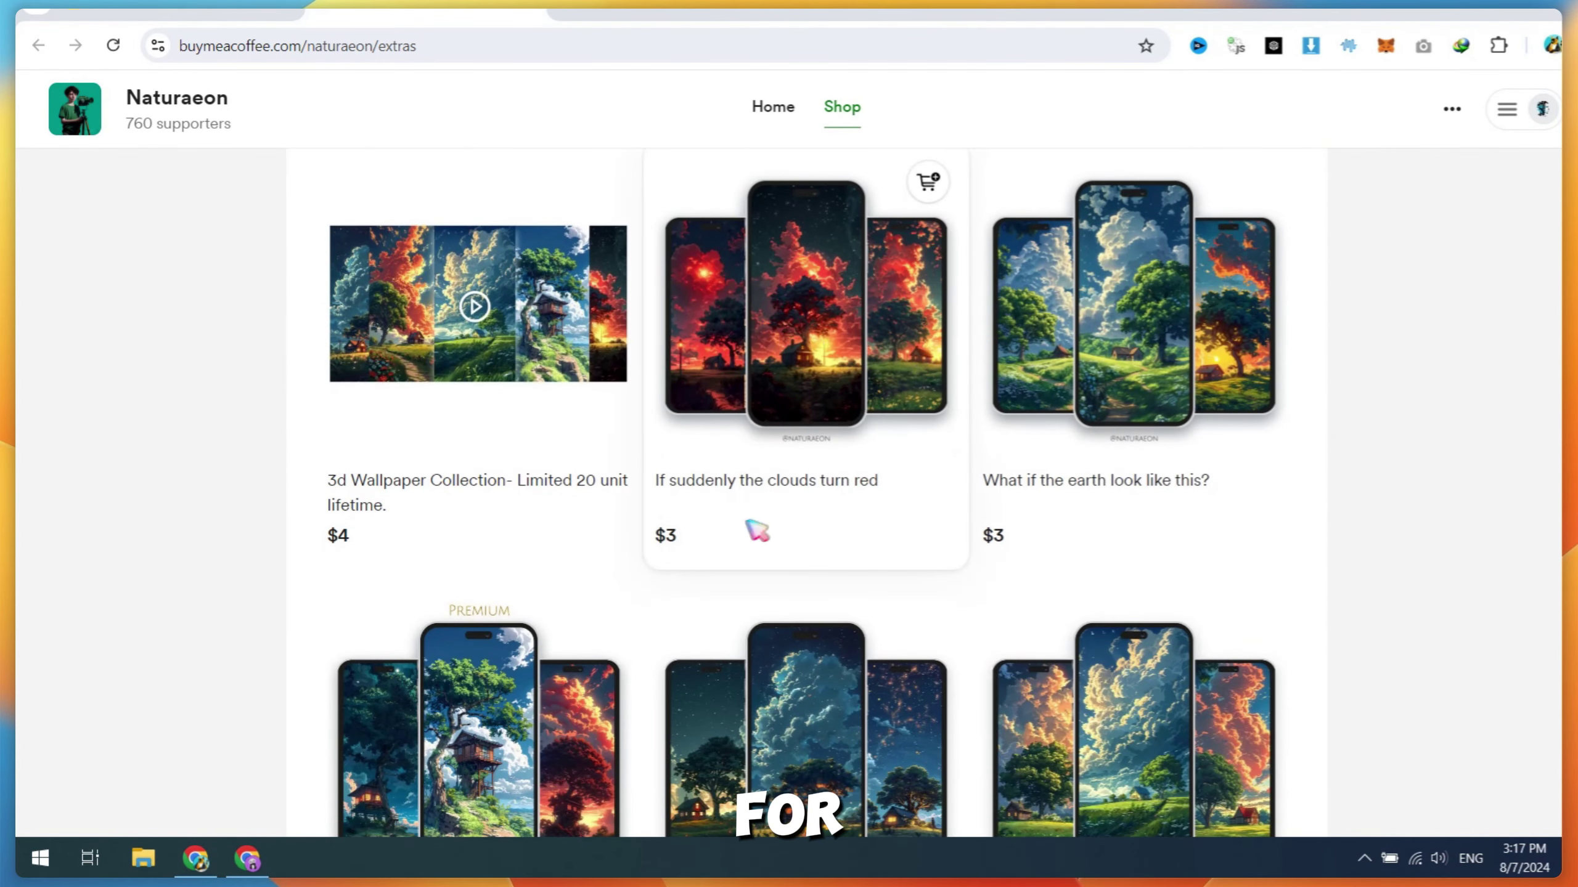
{"action": "scroll", "coordinate": [408, 540], "scroll_direction": "up", "scroll_amount": 2}
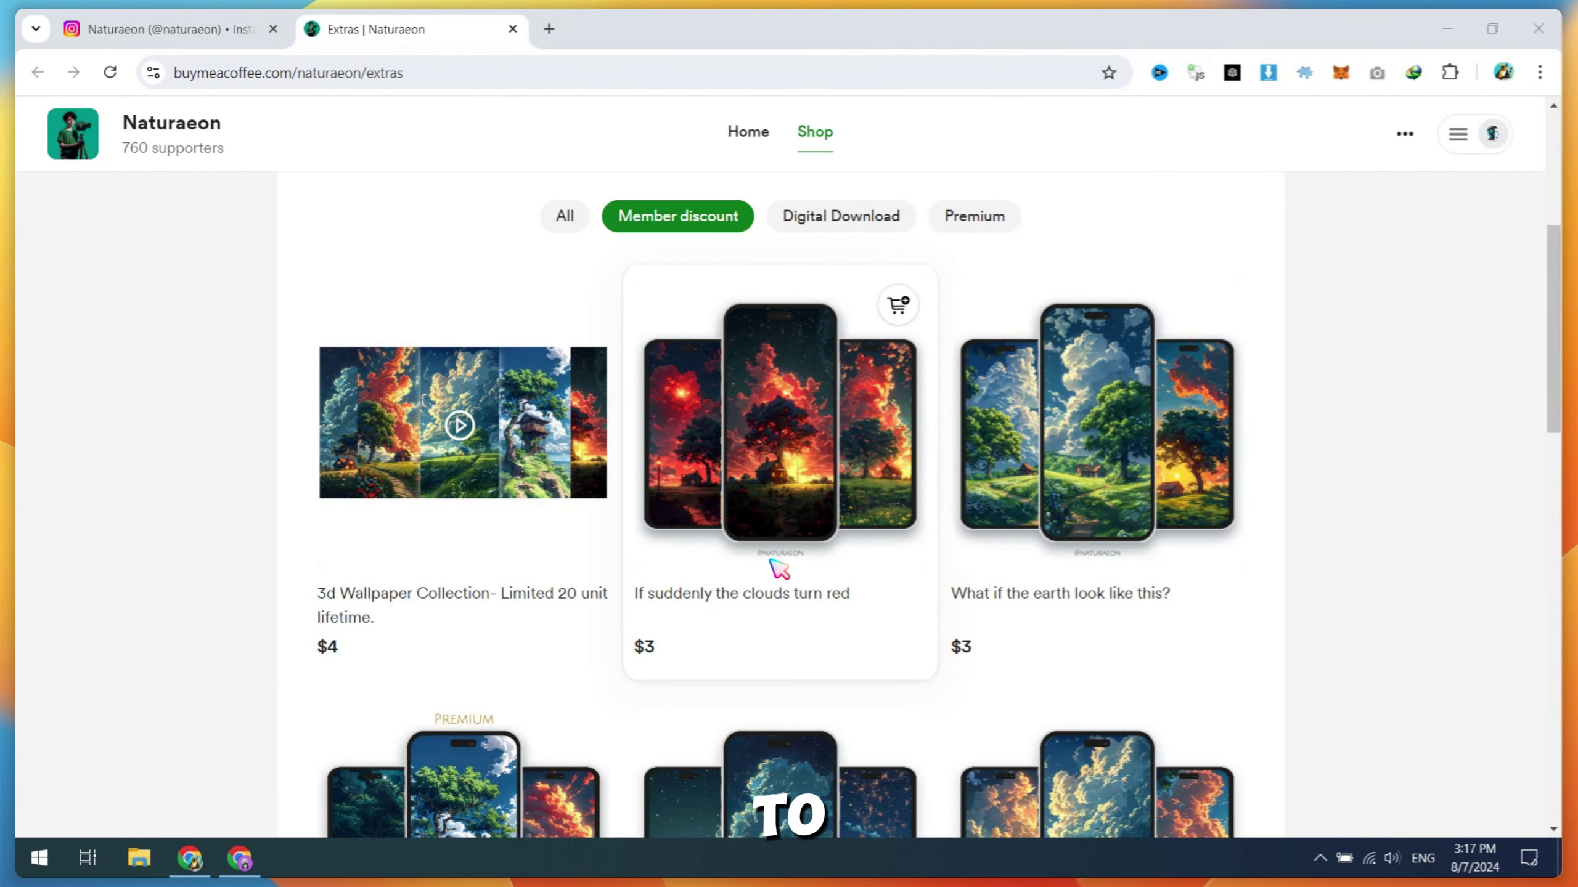
{"action": "scroll", "coordinate": [778, 568], "scroll_direction": "down", "scroll_amount": 7}
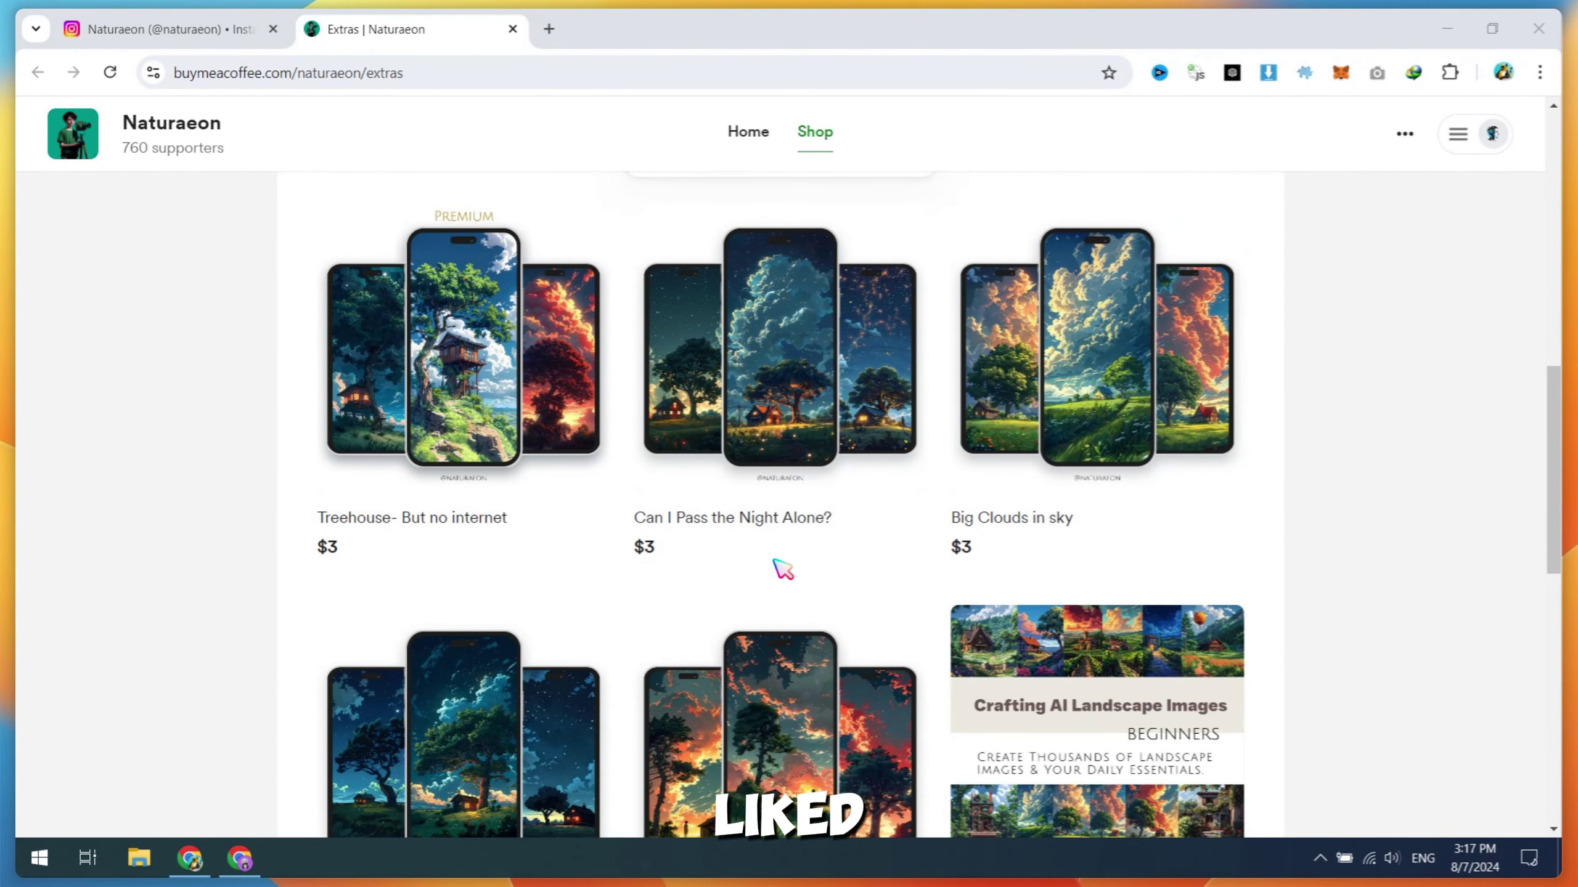
{"action": "scroll", "coordinate": [783, 569], "scroll_direction": "down", "scroll_amount": 7}
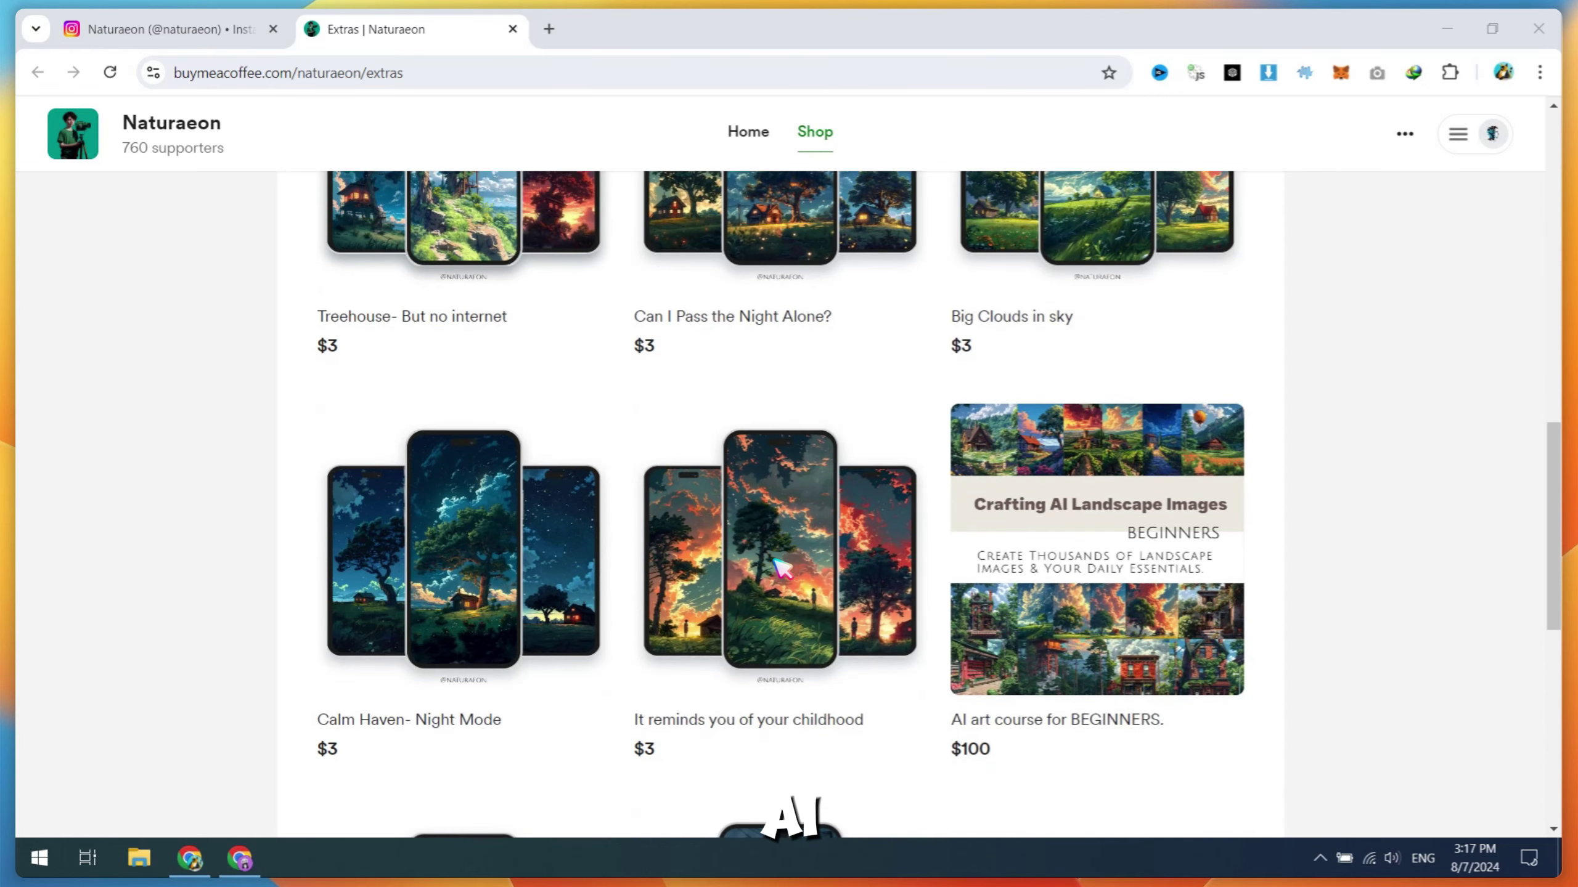
{"action": "scroll", "coordinate": [782, 568], "scroll_direction": "down", "scroll_amount": 2}
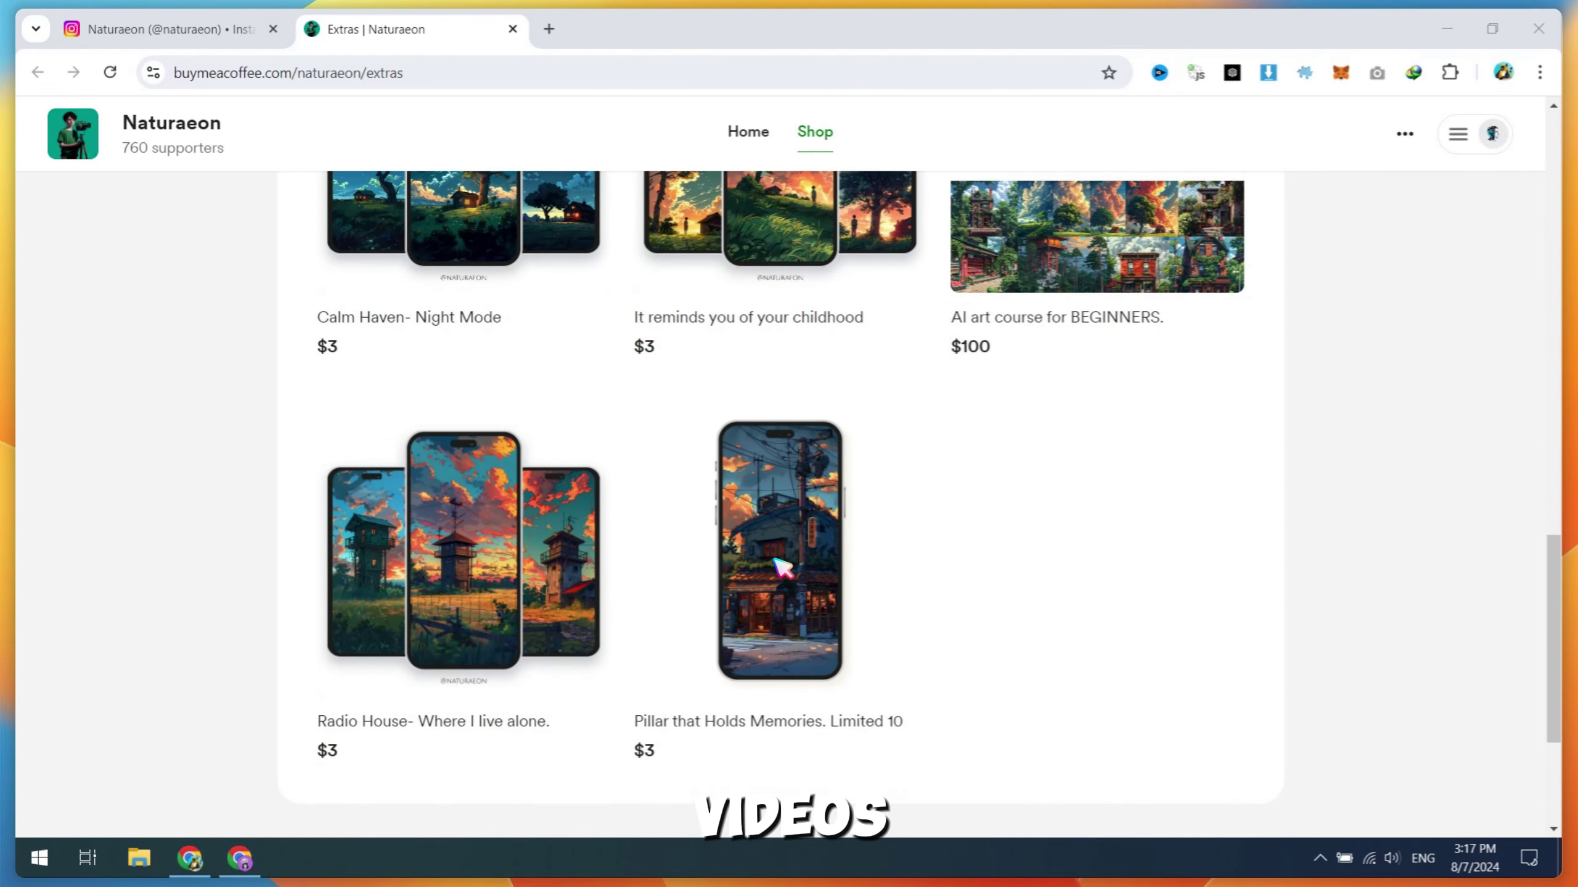